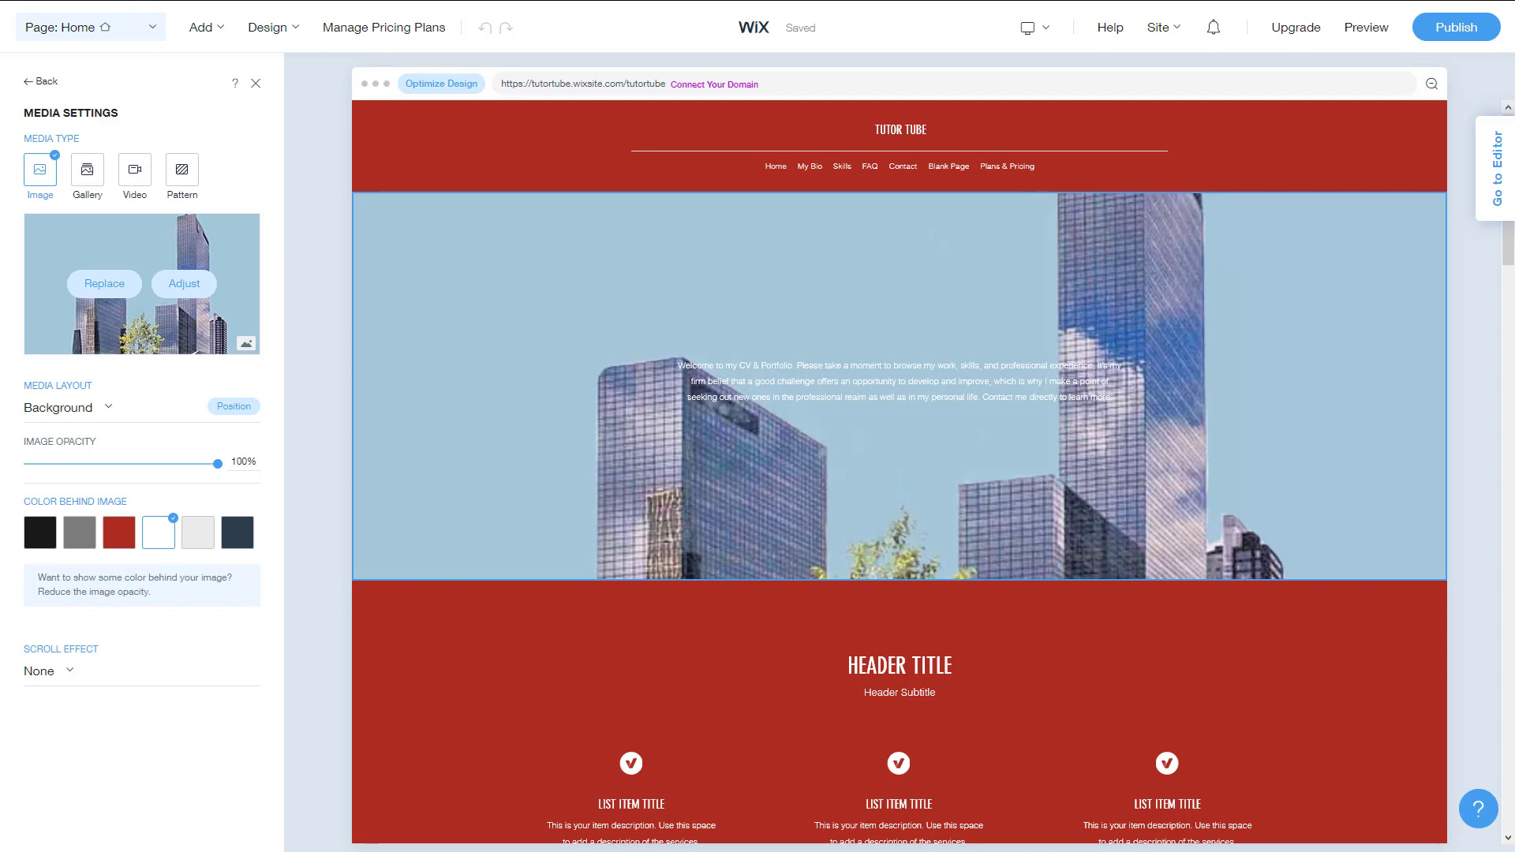
# - Open the header background image for adjustment in Photo Studio and add a new text element to it
pyautogui.click(186, 285)
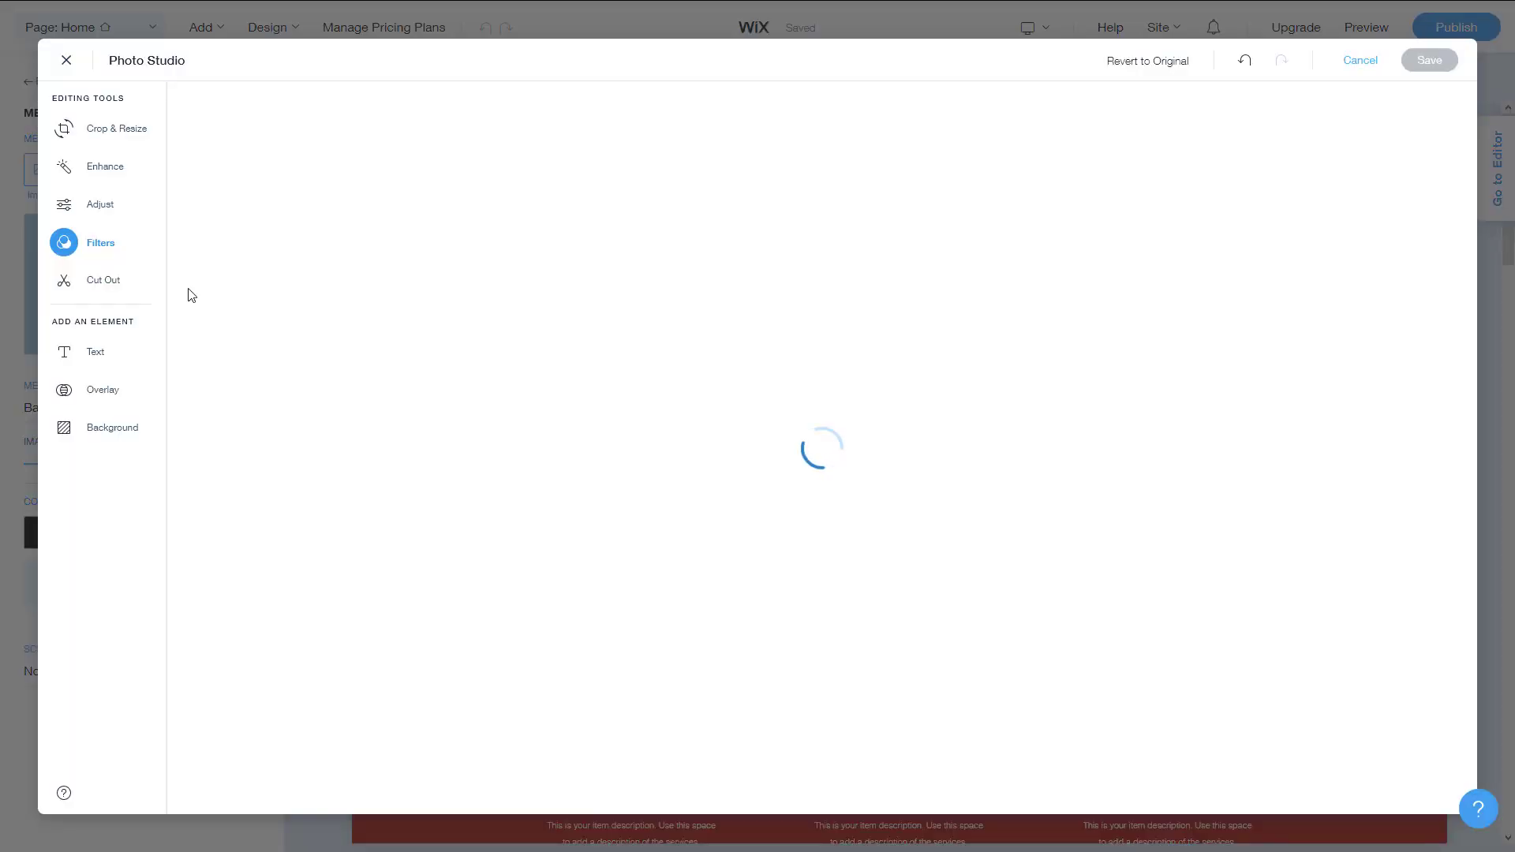
pyautogui.click(110, 352)
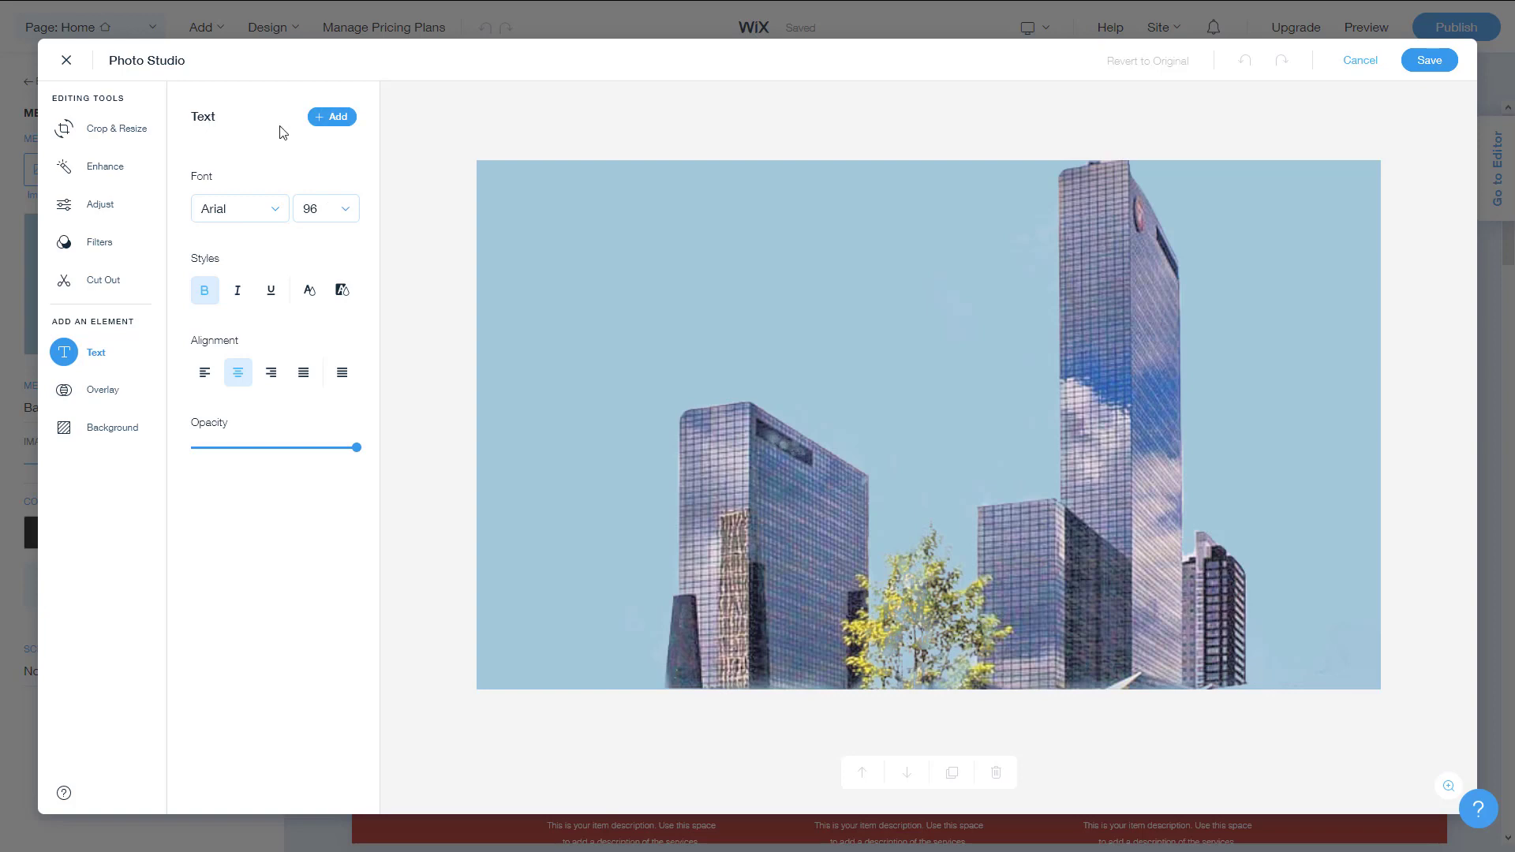
pyautogui.click(332, 118)
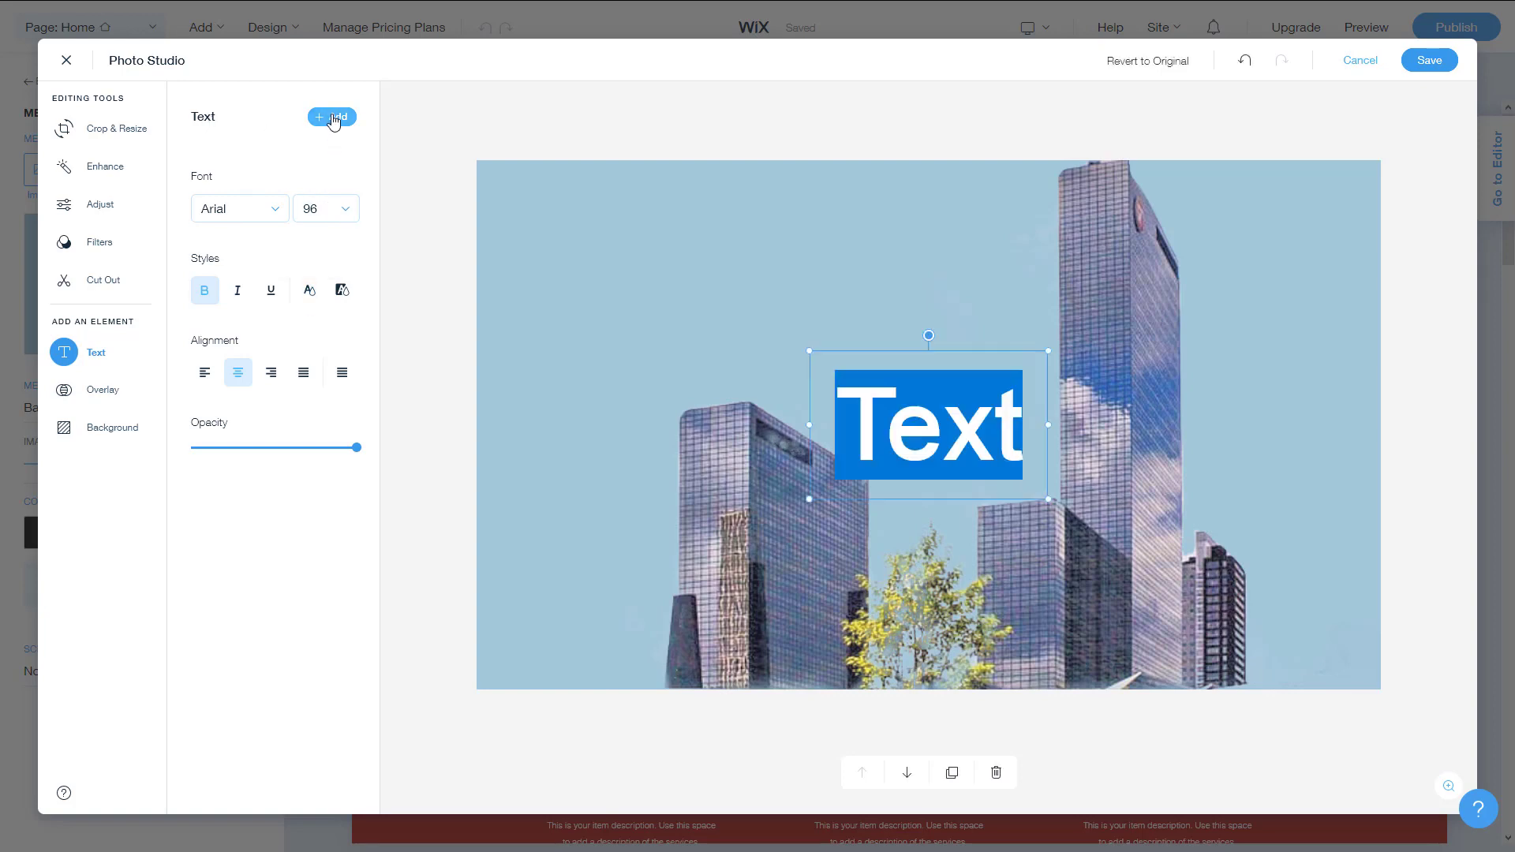
pyautogui.click(953, 417)
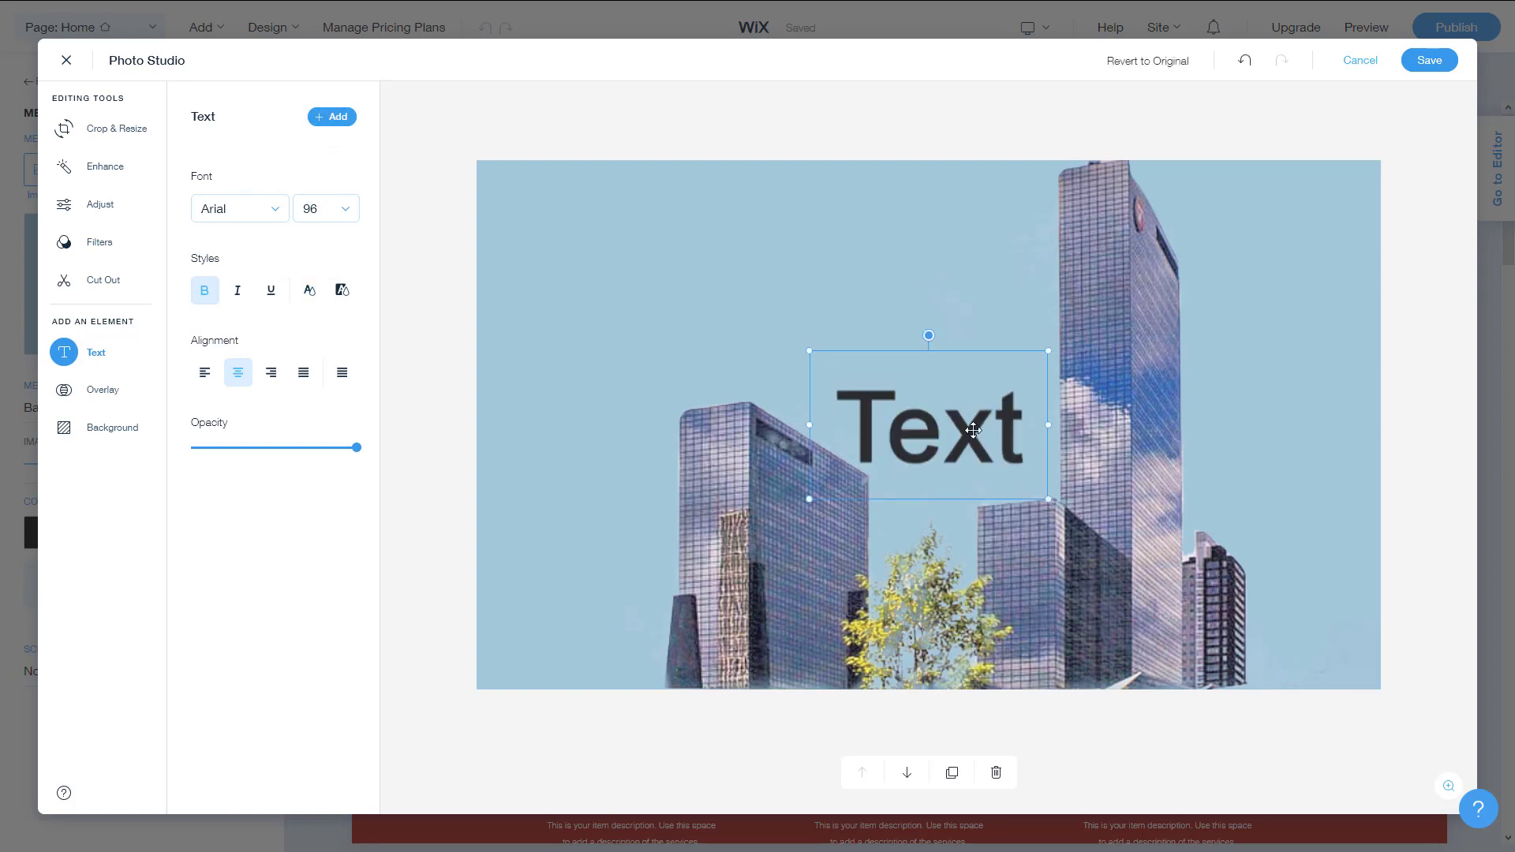
# - Move the text element into the sky above the shorter building, shrink its text and widen its box
pyautogui.moveTo(967, 422); pyautogui.dragTo(871, 324)
pyautogui.moveTo(830, 230)
pyautogui.mouseDown()
pyautogui.moveTo(849, 244)
pyautogui.moveTo(831, 234)
pyautogui.mouseUp()
pyautogui.moveTo(946, 399); pyautogui.dragTo(907, 373)
pyautogui.moveTo(907, 312); pyautogui.dragTo(991, 312)
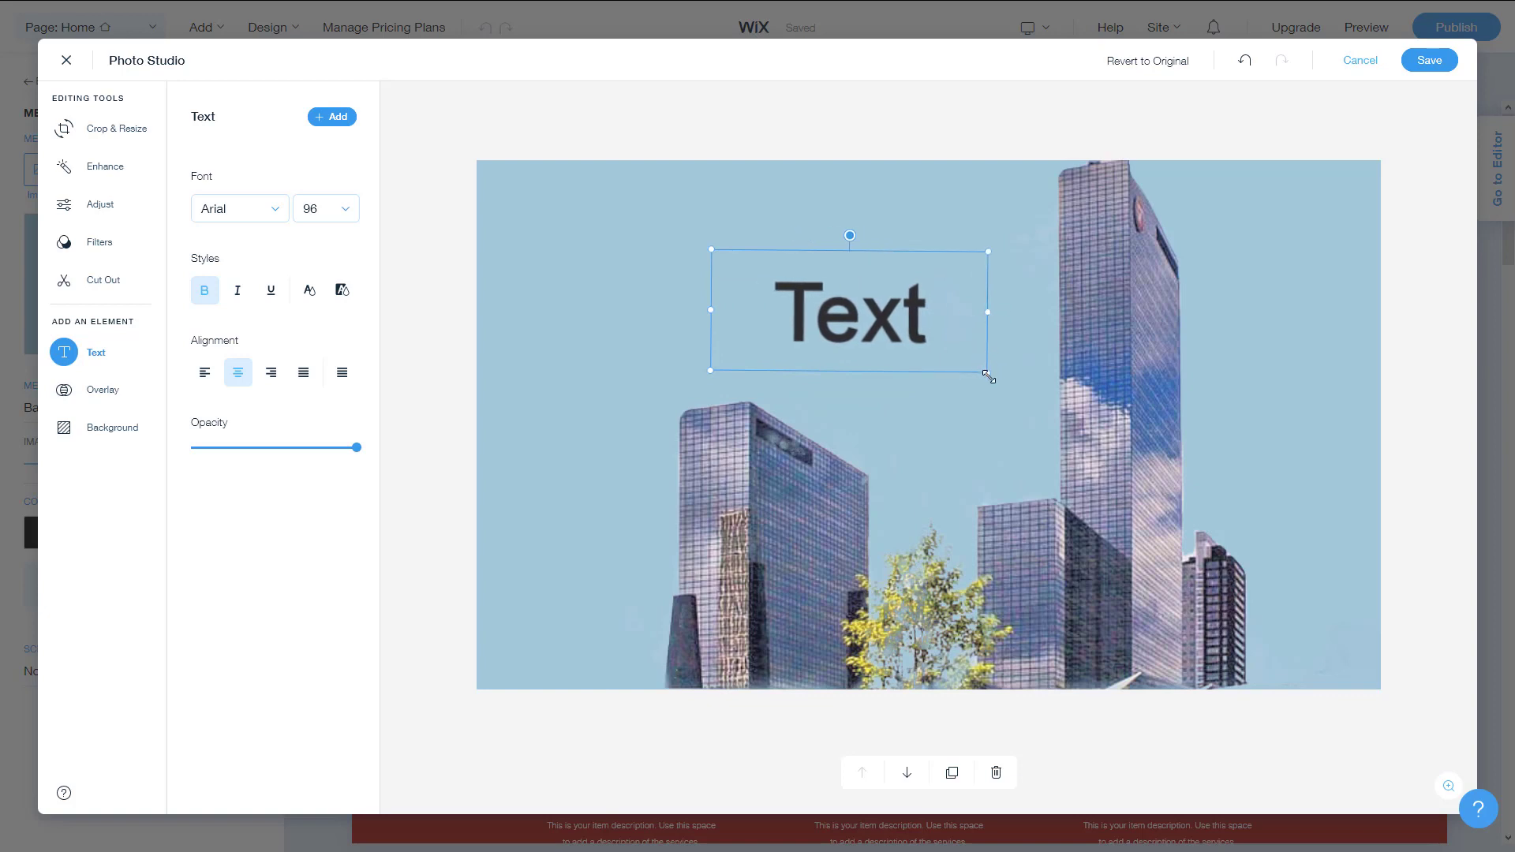
pyautogui.moveTo(873, 289); pyautogui.dragTo(986, 322)
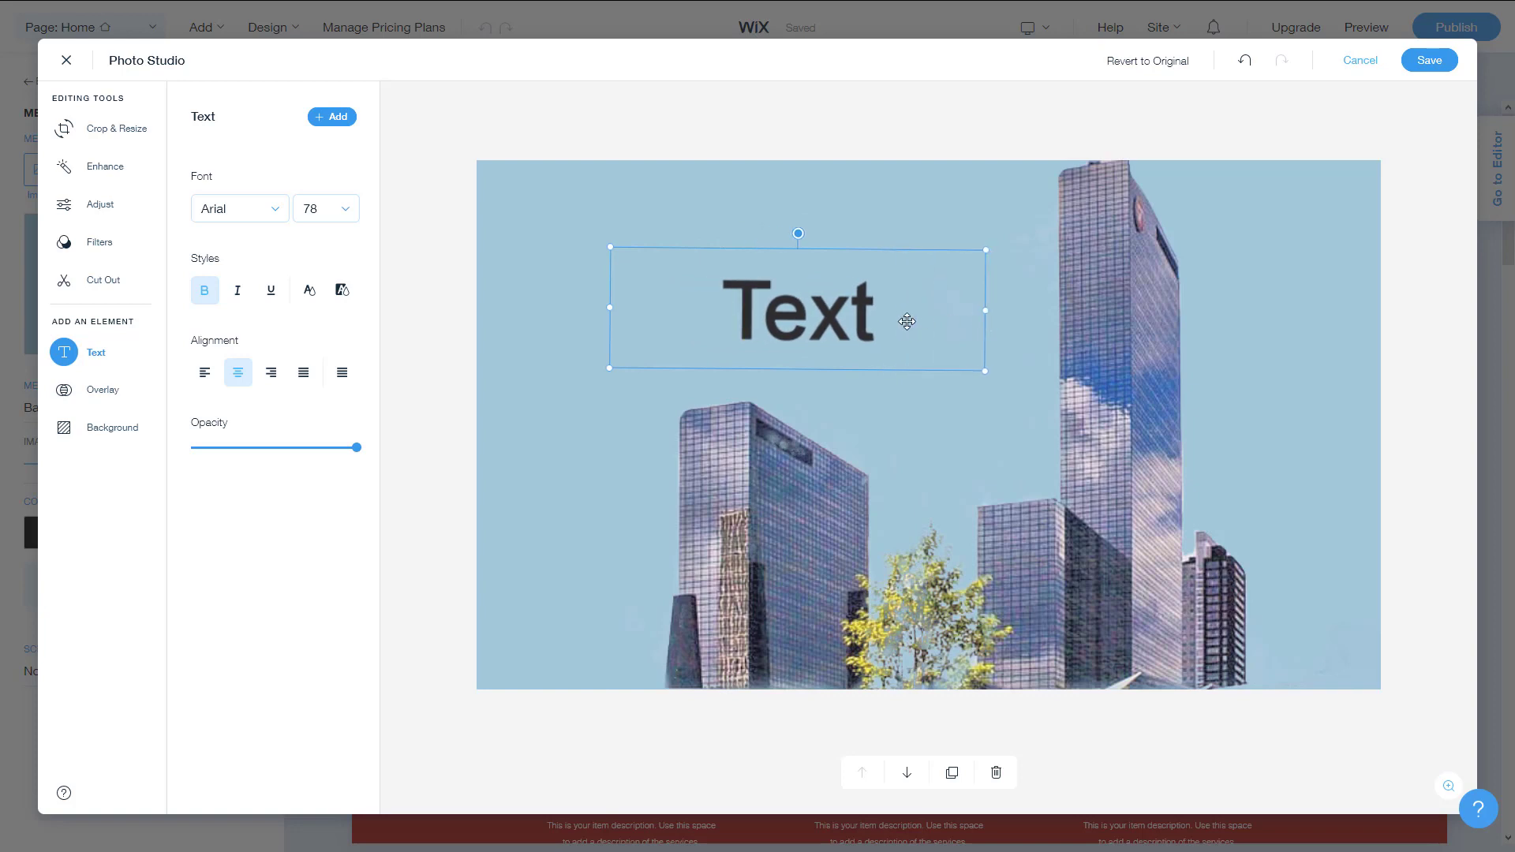
# - Replace the placeholder text with TutorTube and widen its box so the word fits on one line
pyautogui.doubleClick(826, 309)
pyautogui.write('TutorTube')
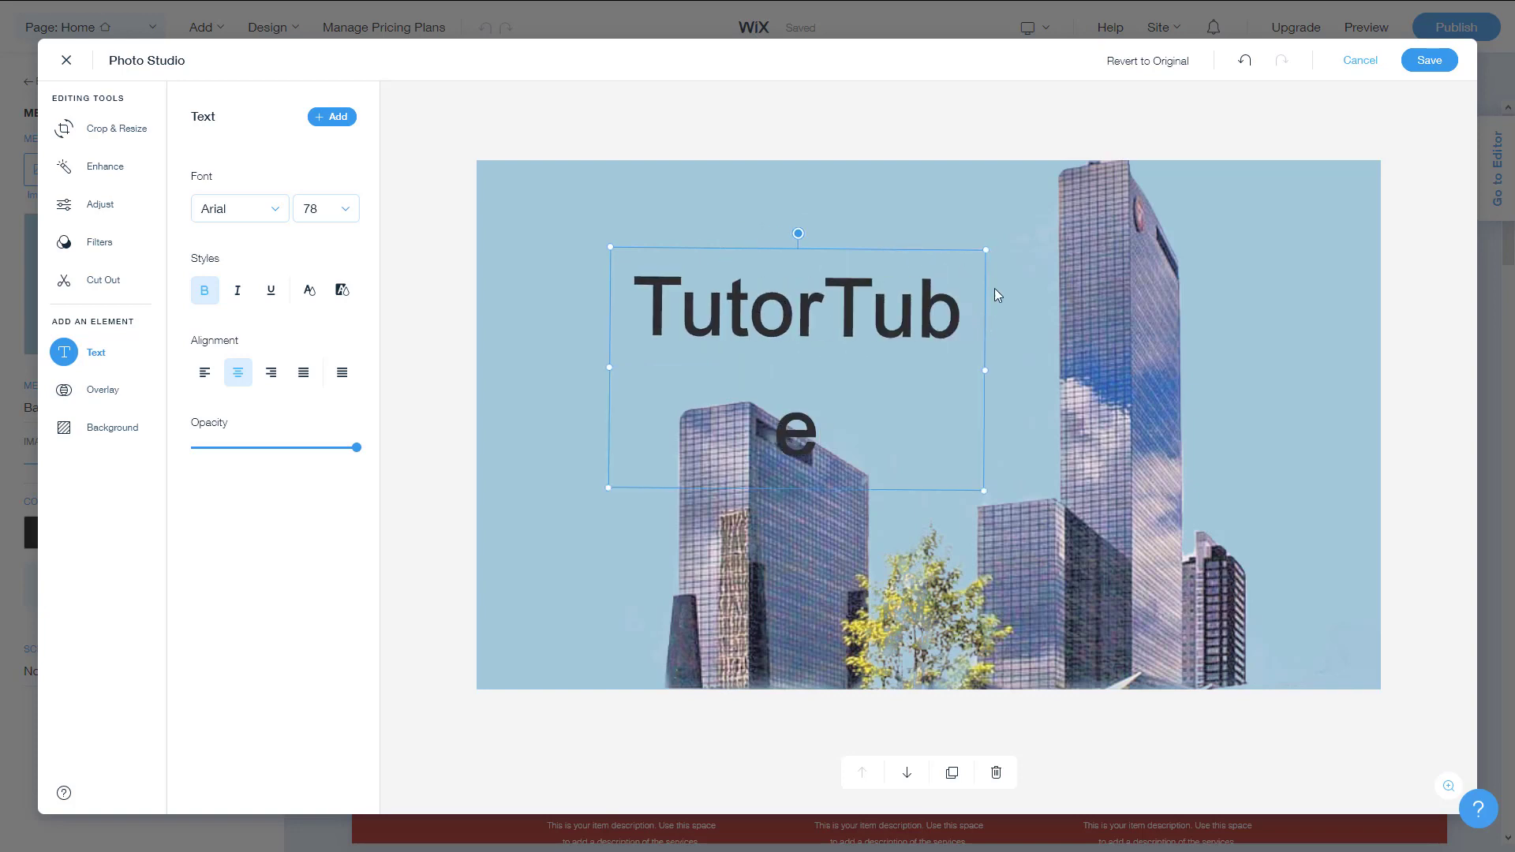
pyautogui.moveTo(986, 369); pyautogui.dragTo(1069, 369)
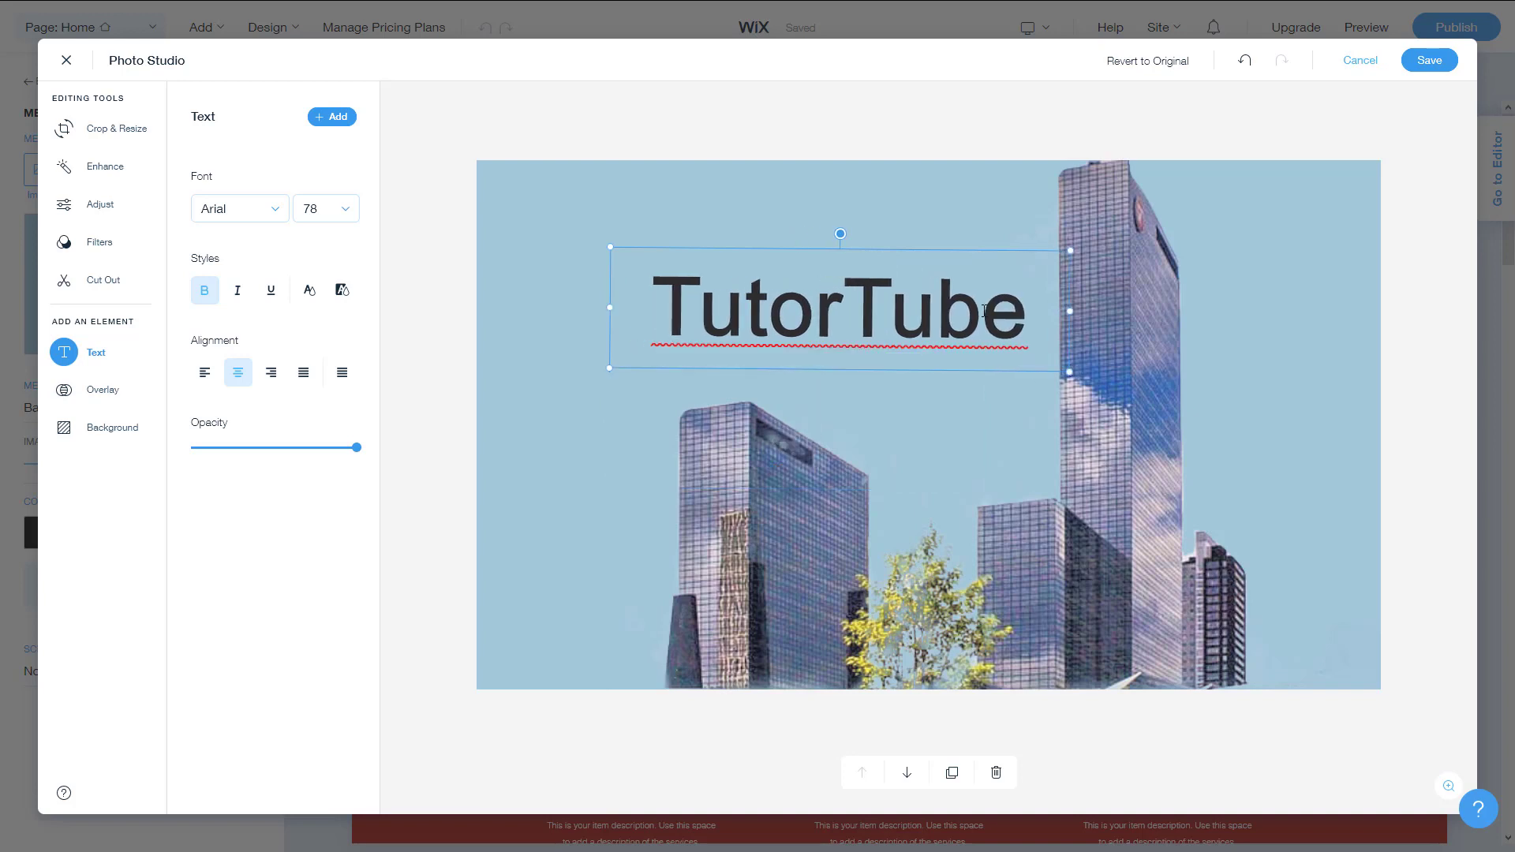
# - Add the word TutorTube to the spelling dictionary and reposition its text box closer to the image's upper-left corner
pyautogui.moveTo(1026, 316); pyautogui.dragTo(937, 315)
pyautogui.click(843, 316)
pyautogui.rightClick(787, 307)
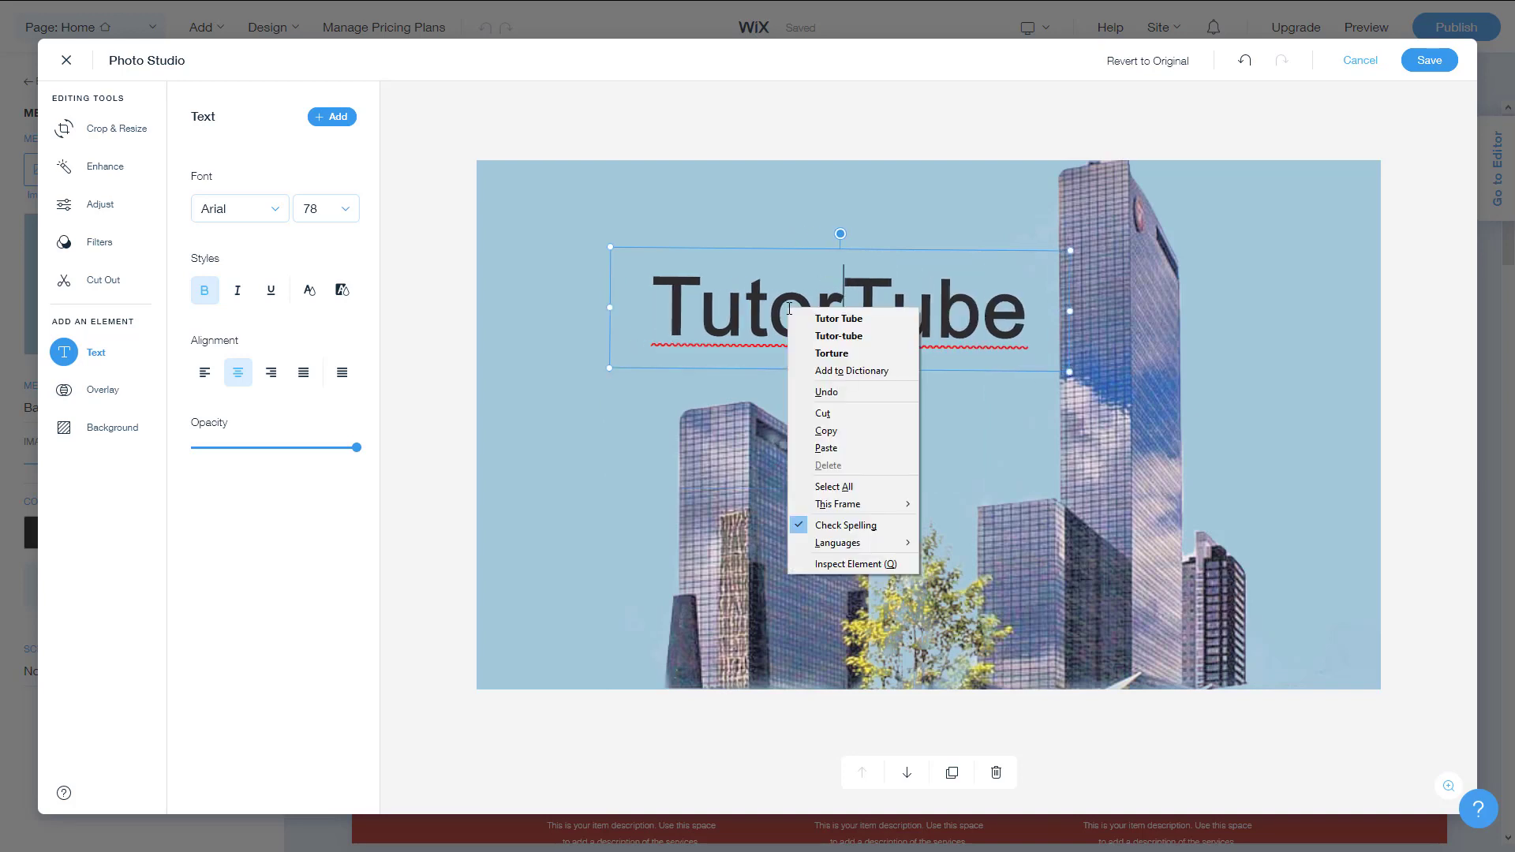
pyautogui.click(866, 371)
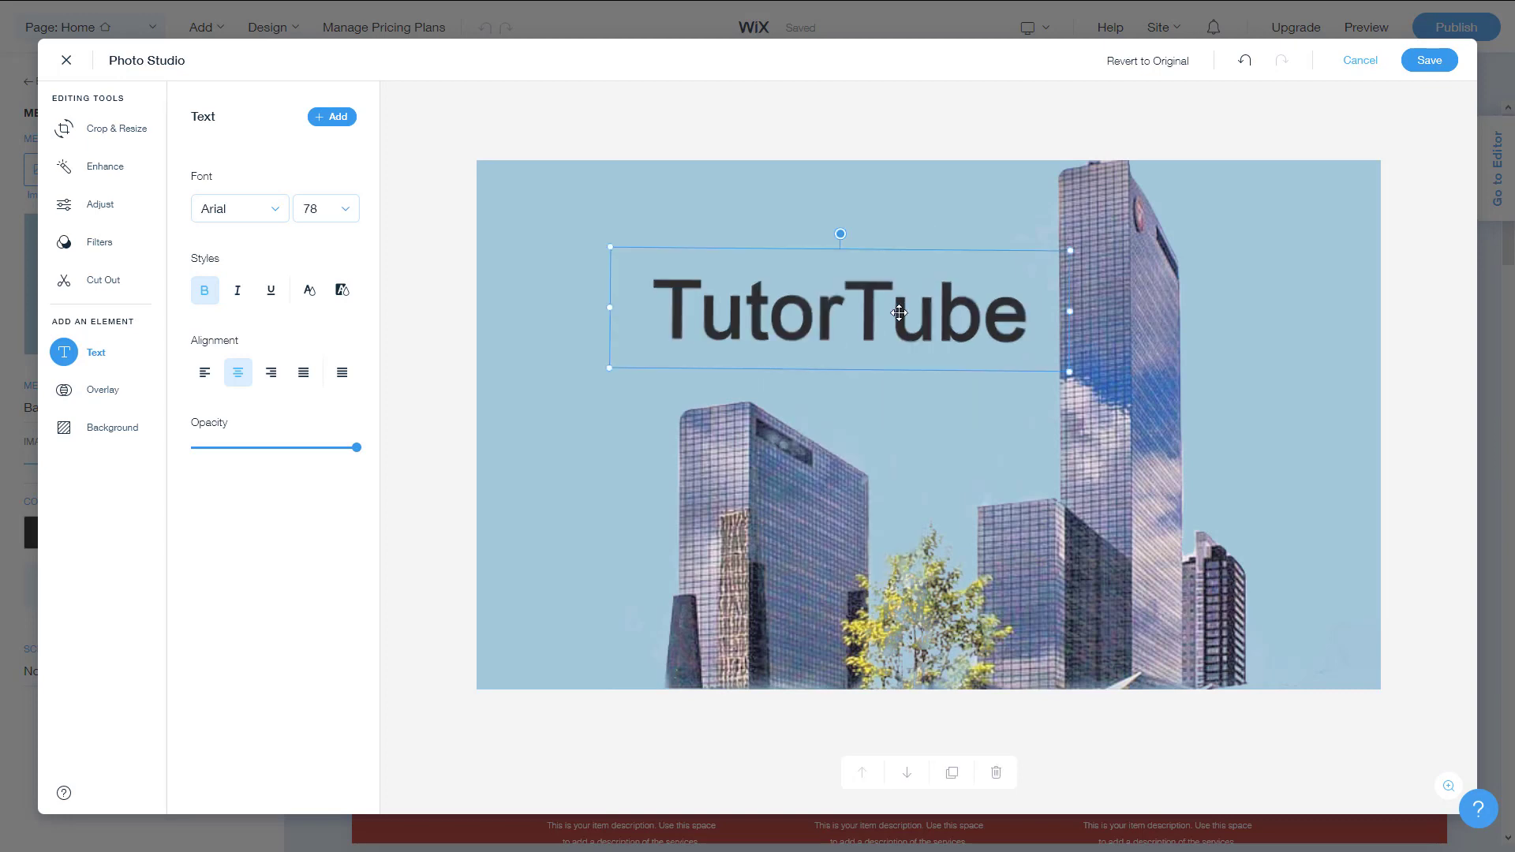
pyautogui.moveTo(876, 303); pyautogui.dragTo(800, 267)
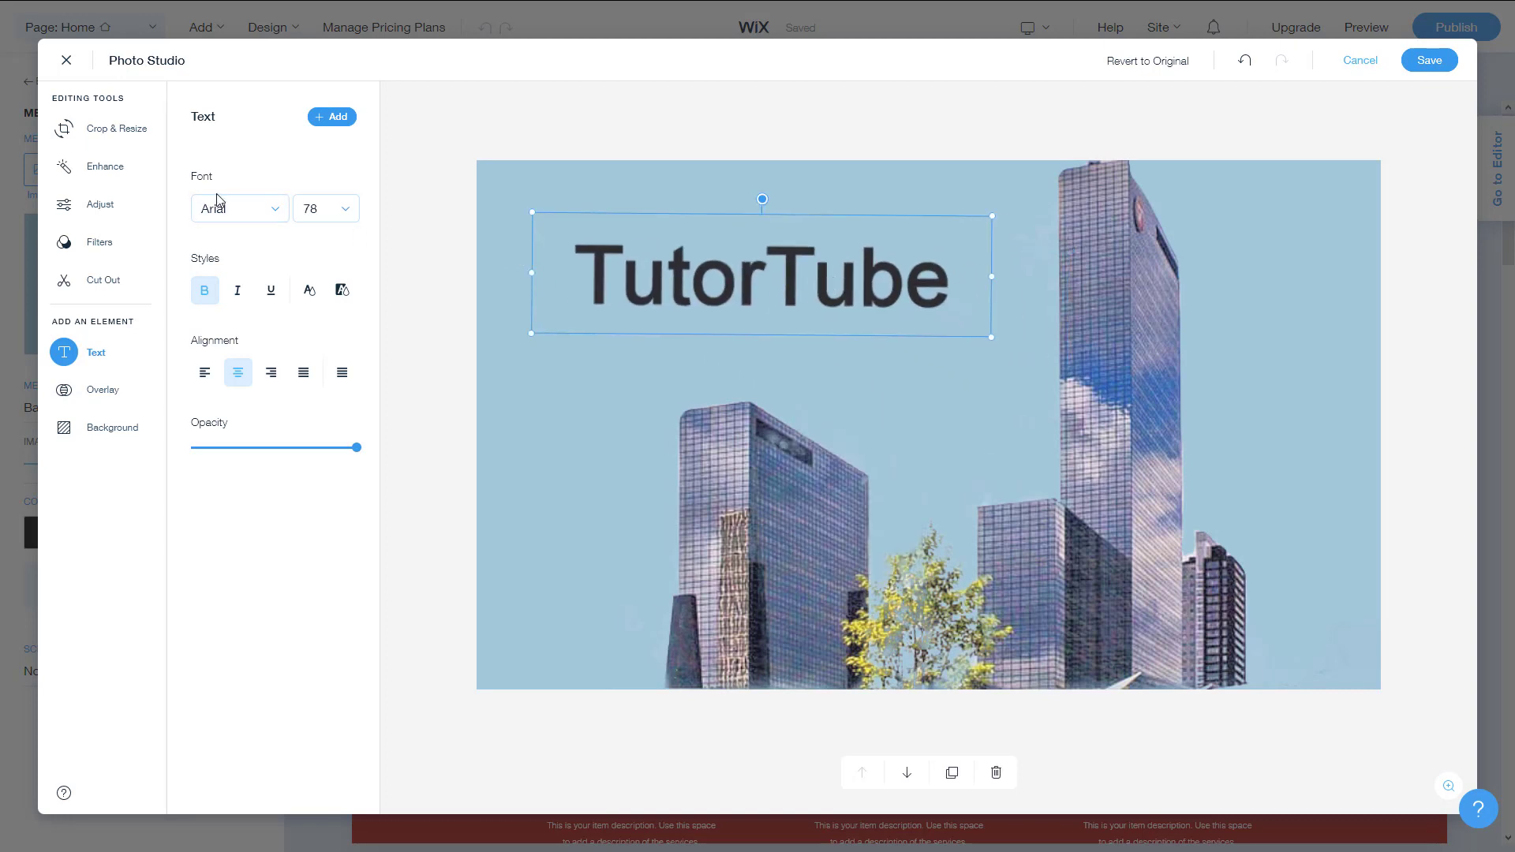
# - Try the Comic Sans font on the TutorTube text, and set it to Courier
pyautogui.click(280, 213)
pyautogui.click(272, 263)
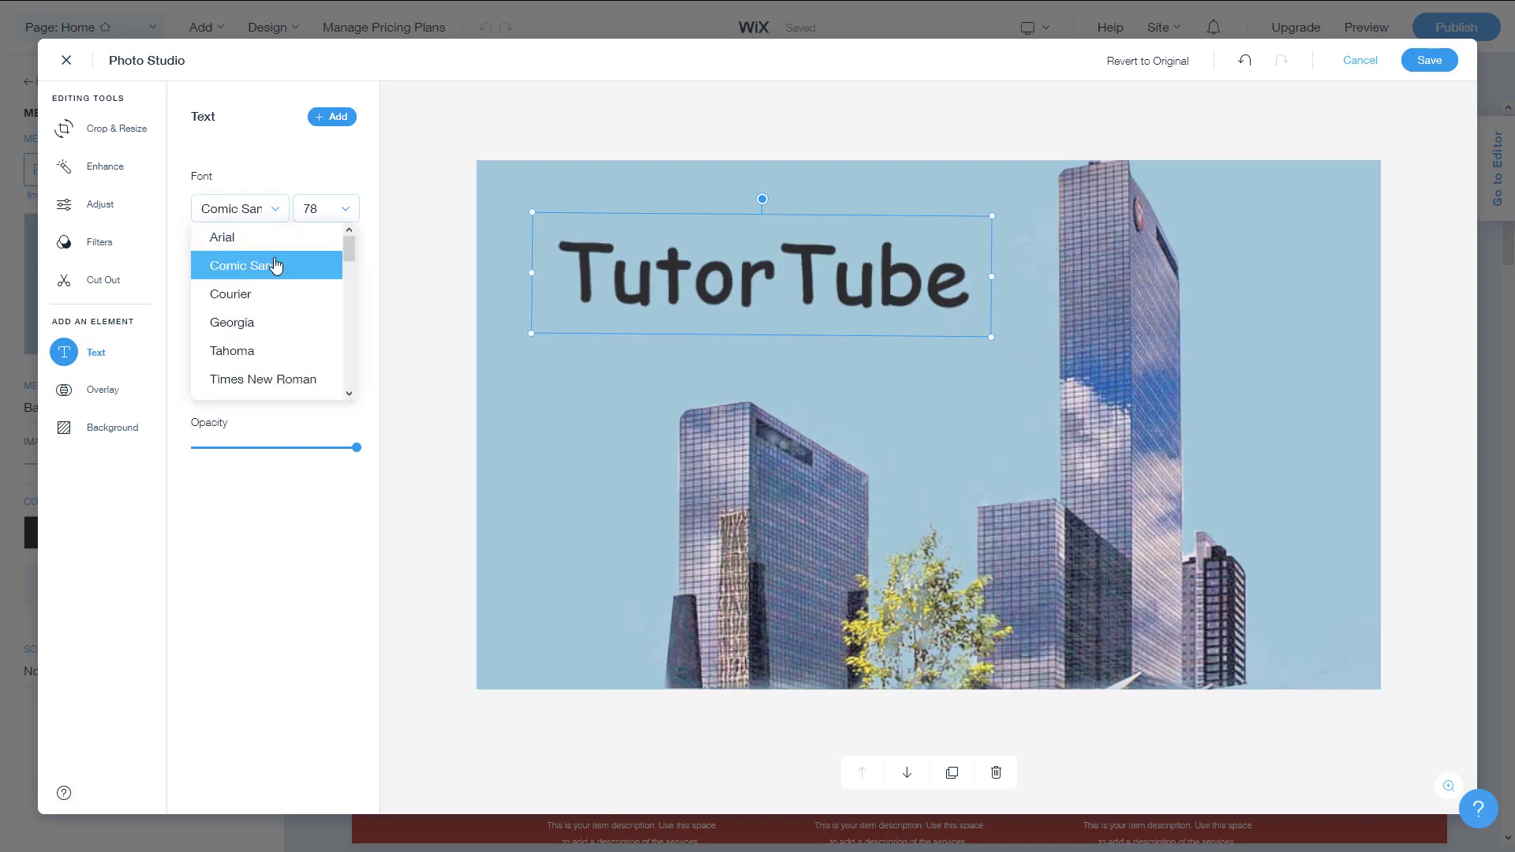
pyautogui.click(266, 301)
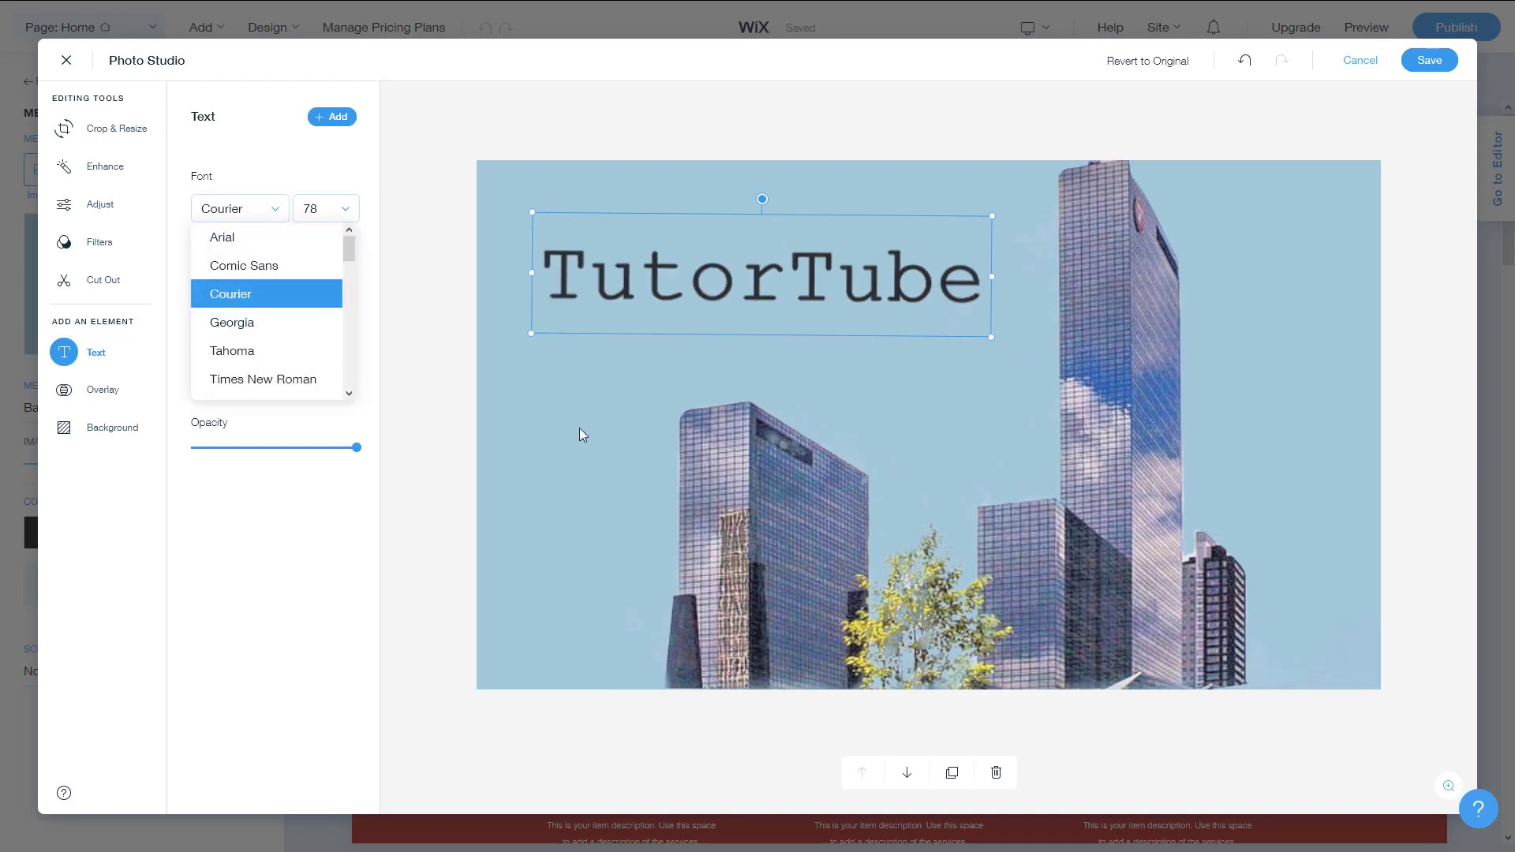
pyautogui.click(464, 247)
pyautogui.click(568, 277)
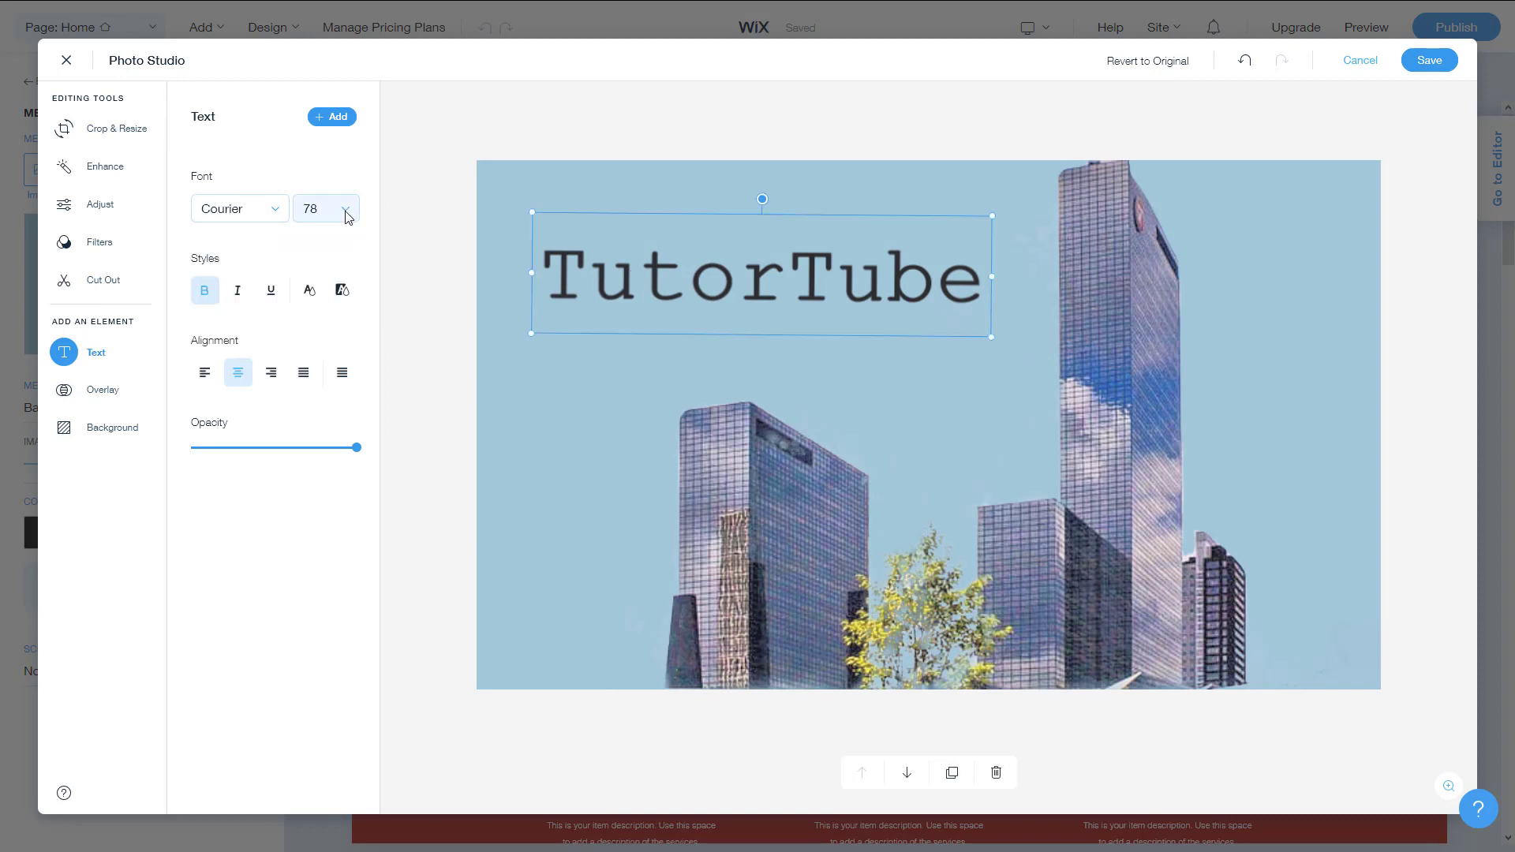
# - Set the TutorTube text's font size to 72
pyautogui.click(343, 209)
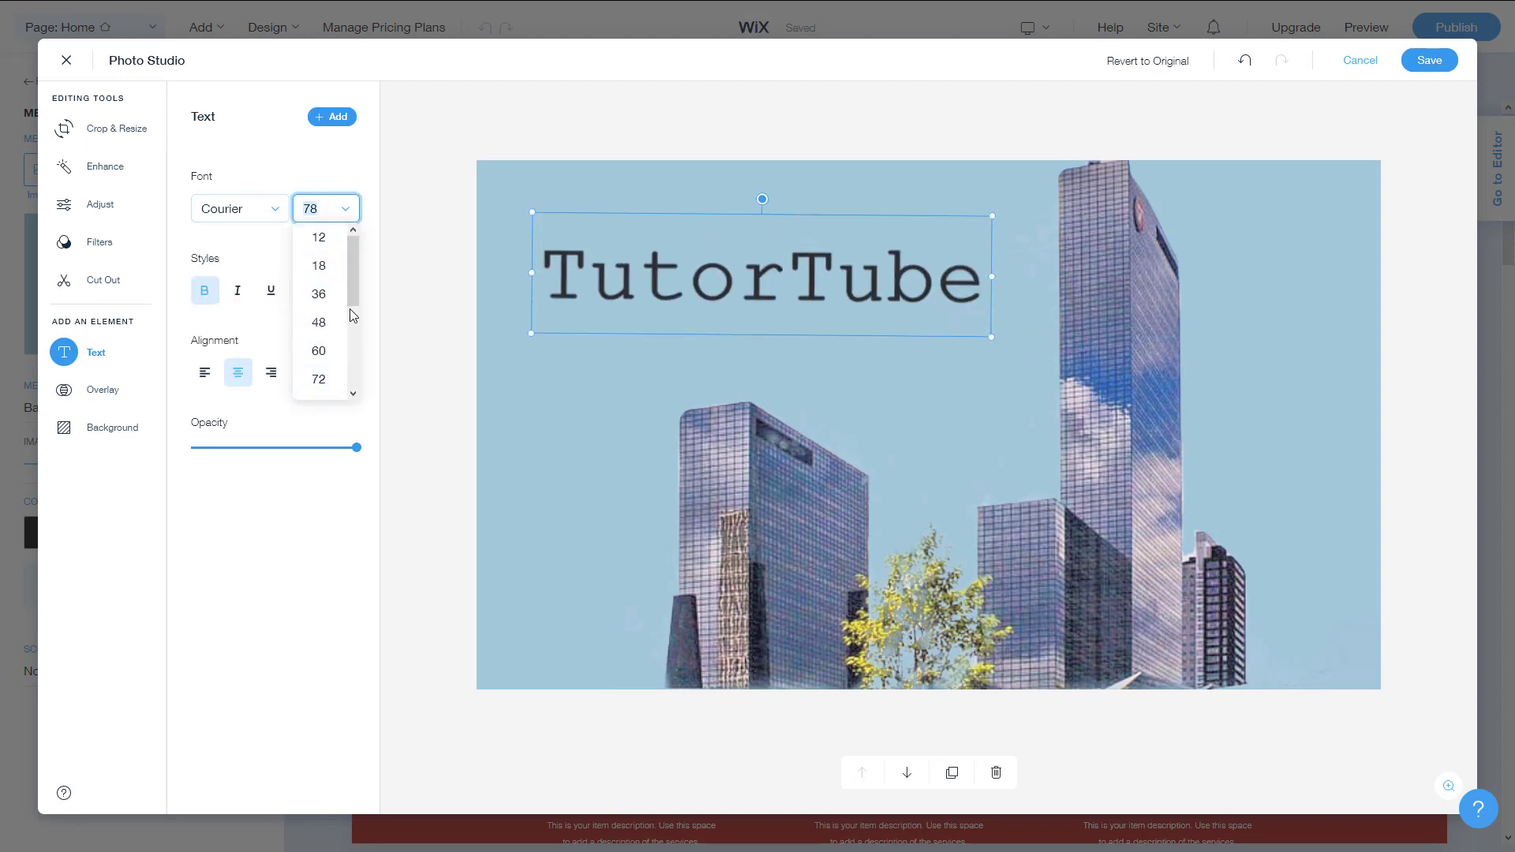
pyautogui.scroll(-2, 339, 312)
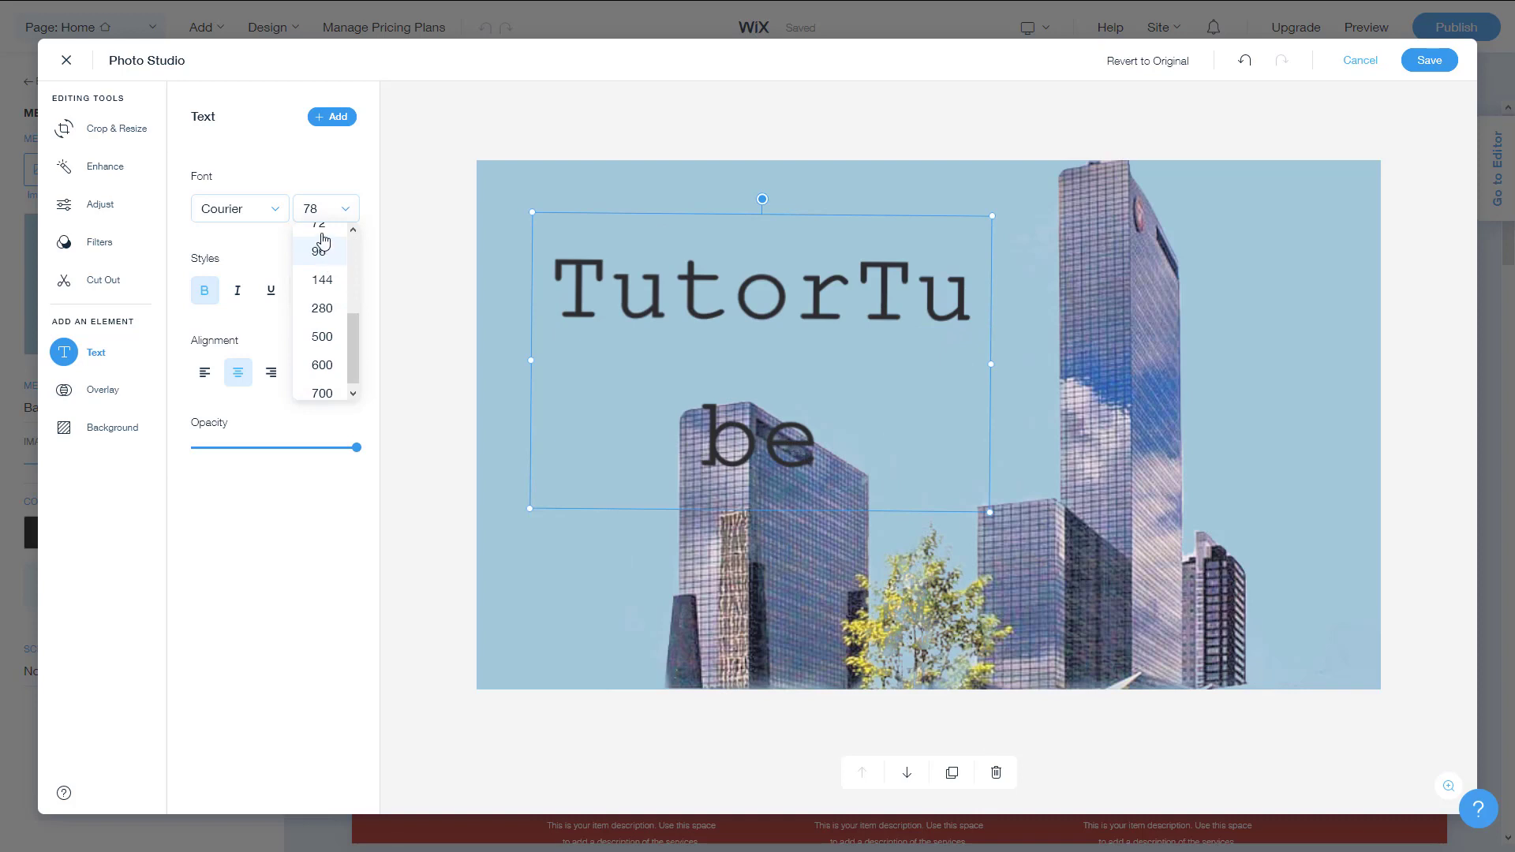
pyautogui.click(319, 228)
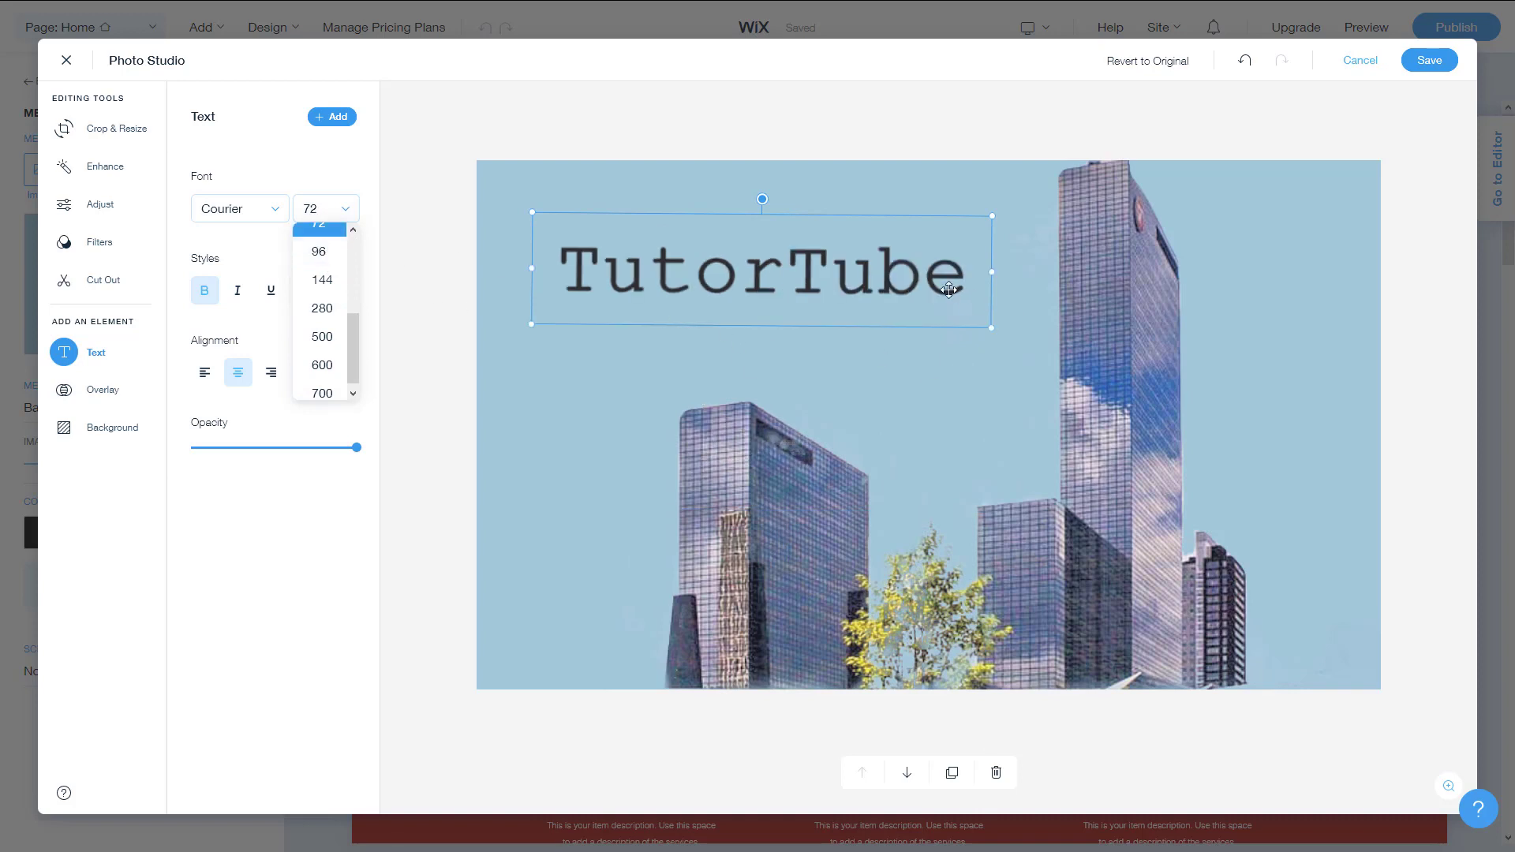
# - Enlarge the TutorTube text by scaling its box until the word extends across the tall tower
pyautogui.moveTo(988, 327); pyautogui.dragTo(1034, 368)
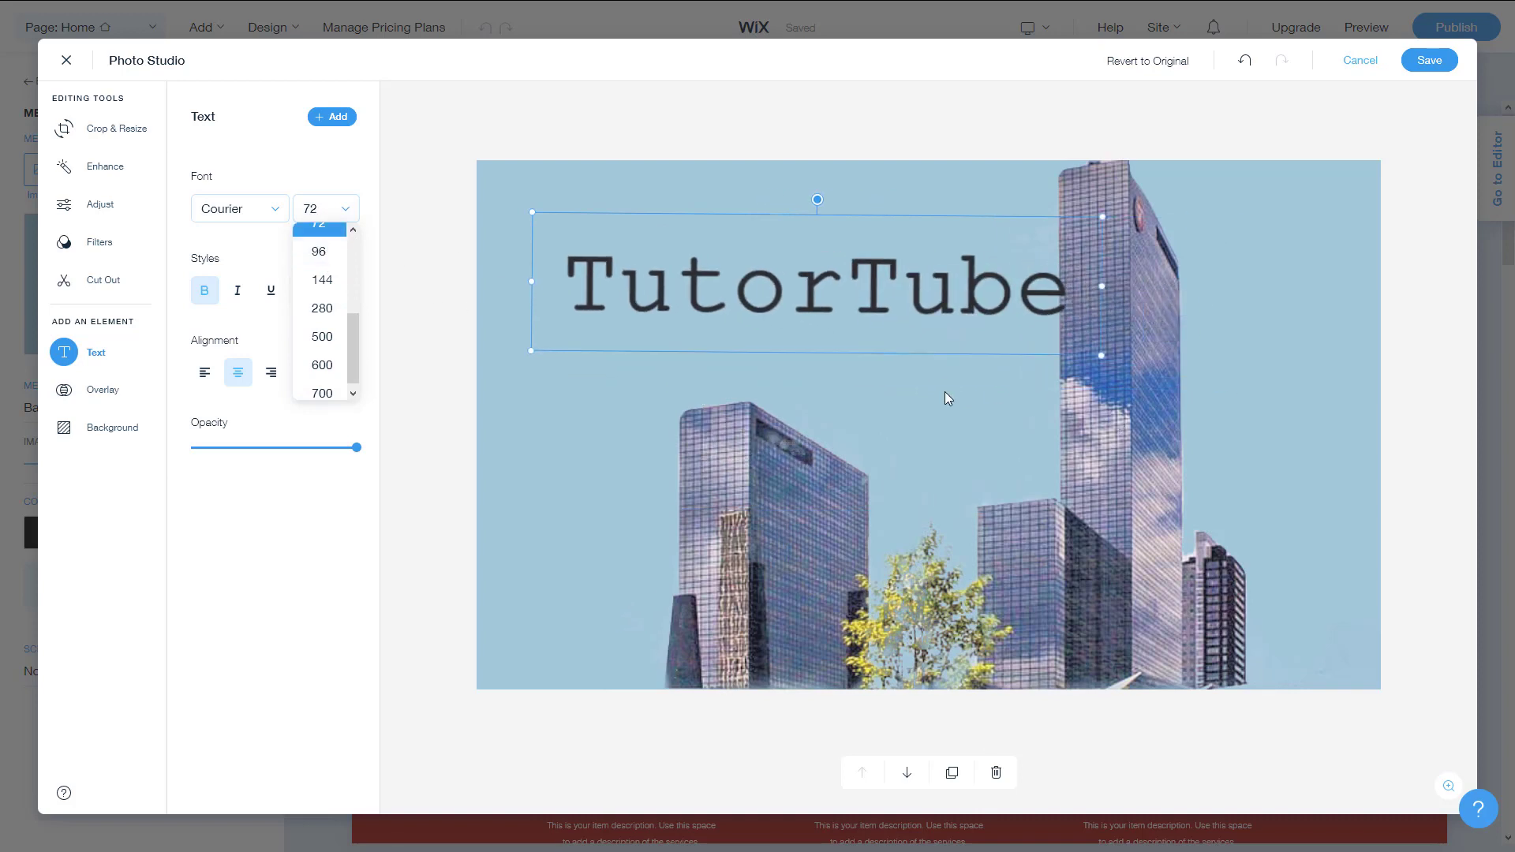
pyautogui.click(899, 389)
pyautogui.click(438, 307)
pyautogui.click(890, 325)
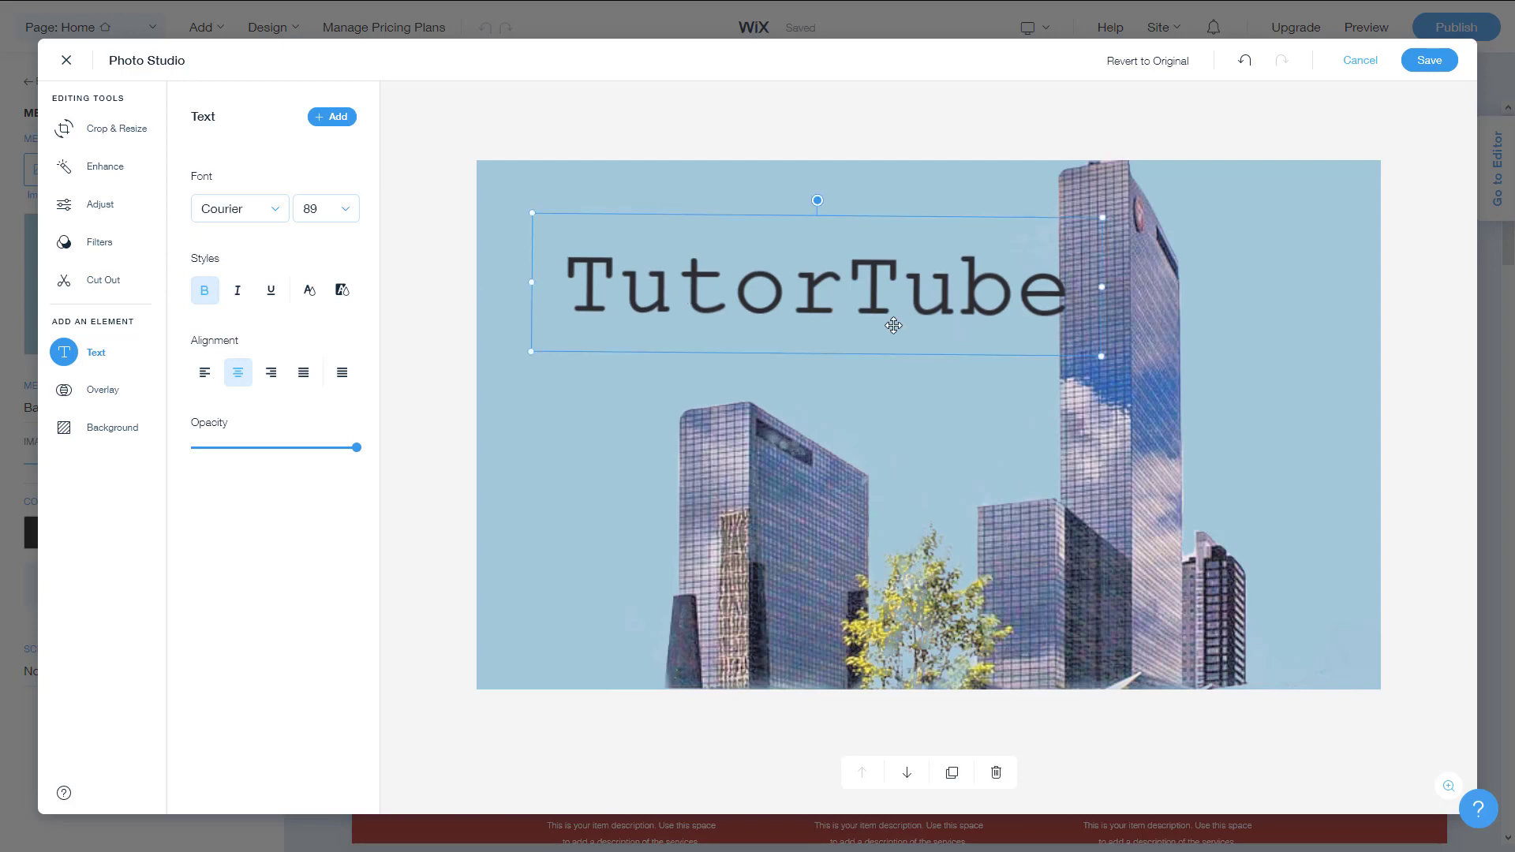
pyautogui.moveTo(1100, 354); pyautogui.dragTo(1228, 387)
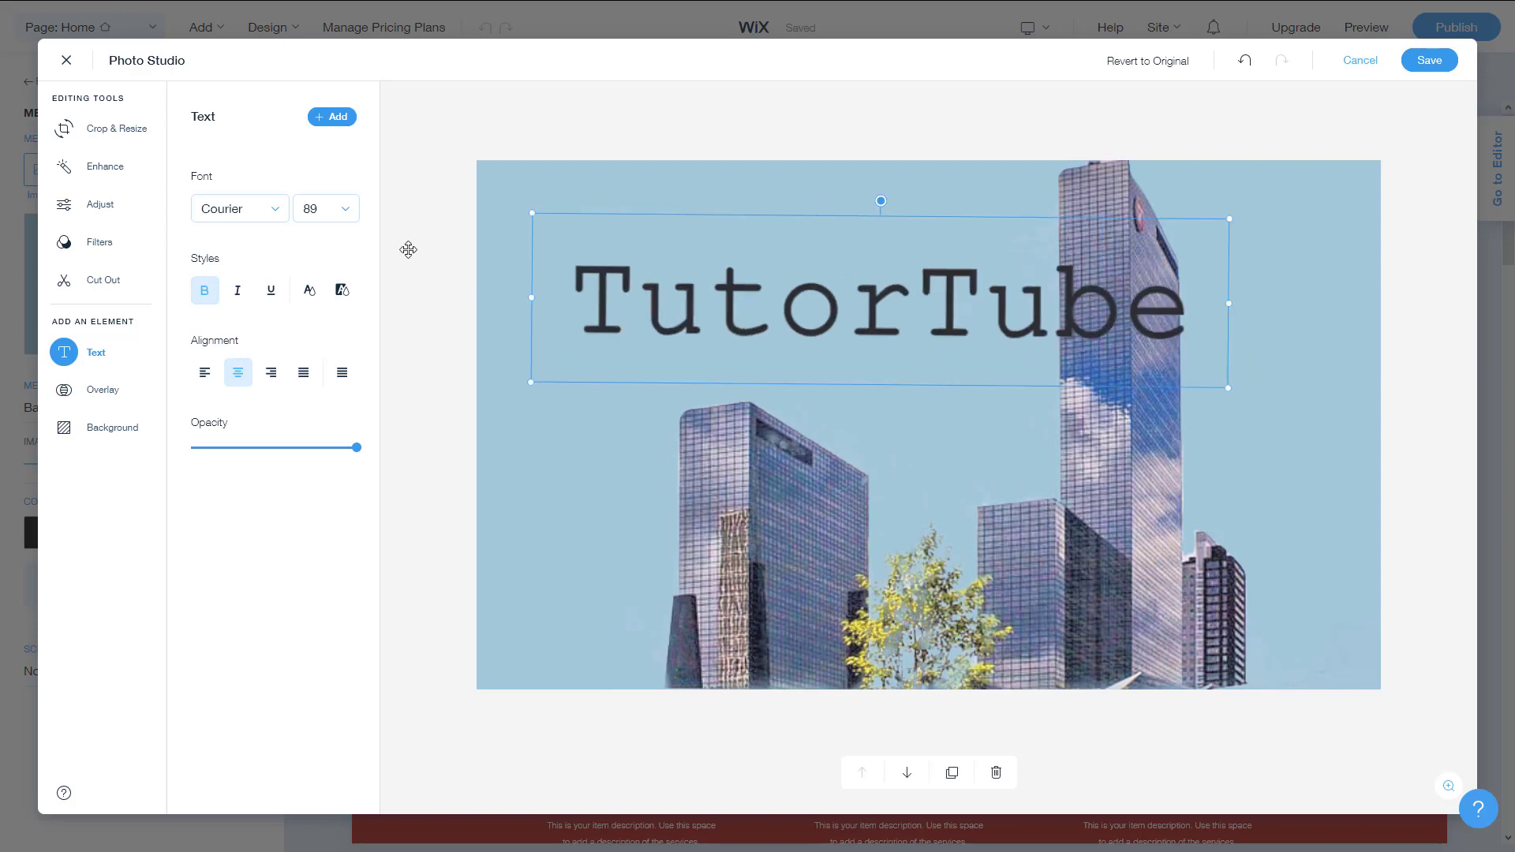
pyautogui.click(456, 332)
pyautogui.click(614, 296)
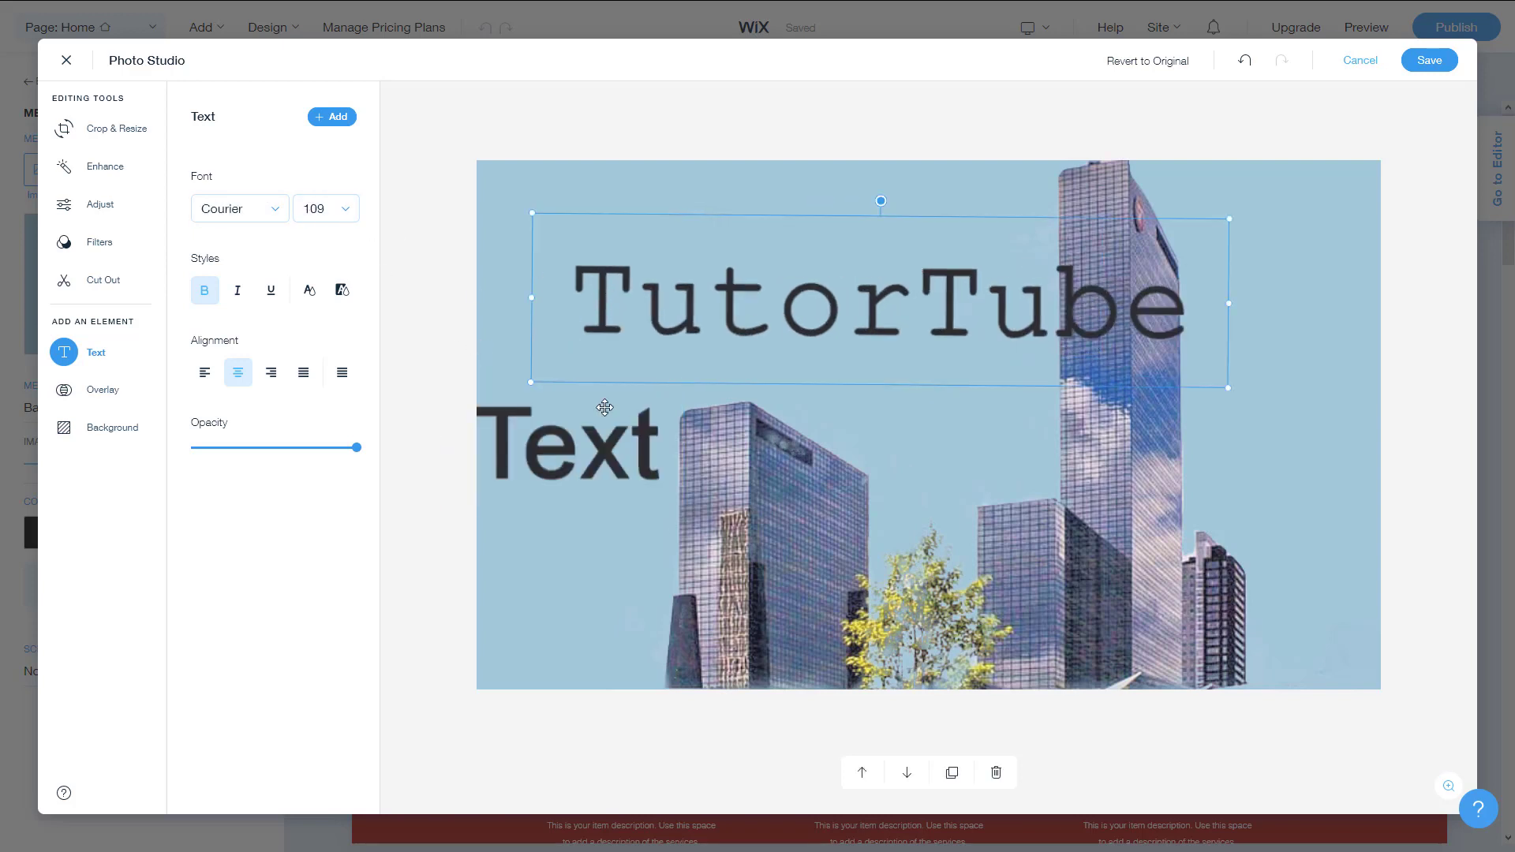
pyautogui.click(628, 431)
pyautogui.press('Delete')
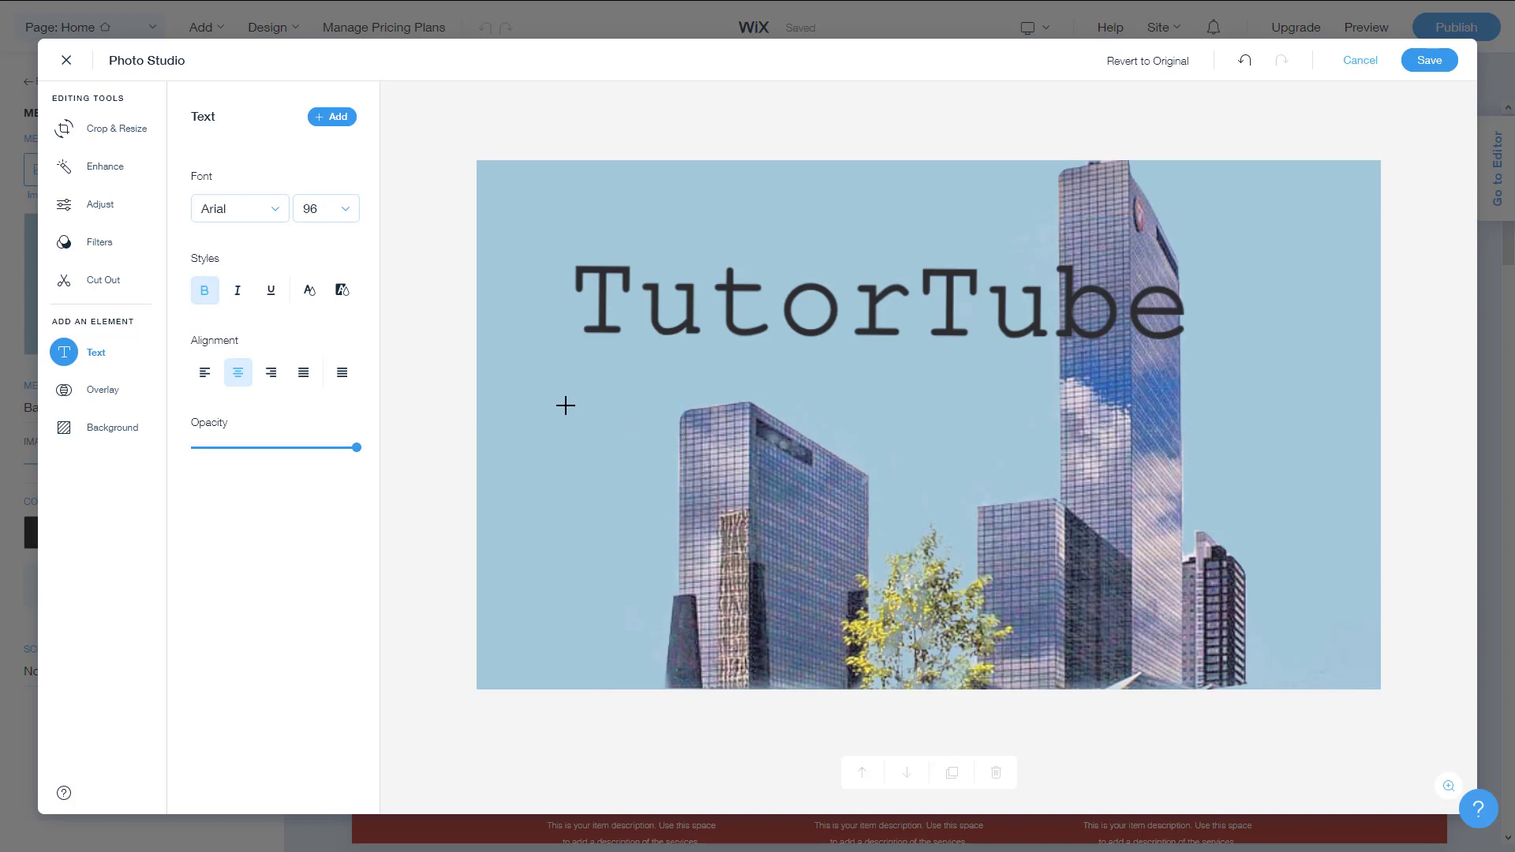
pyautogui.click(565, 406)
pyautogui.click(598, 569)
pyautogui.click(625, 415)
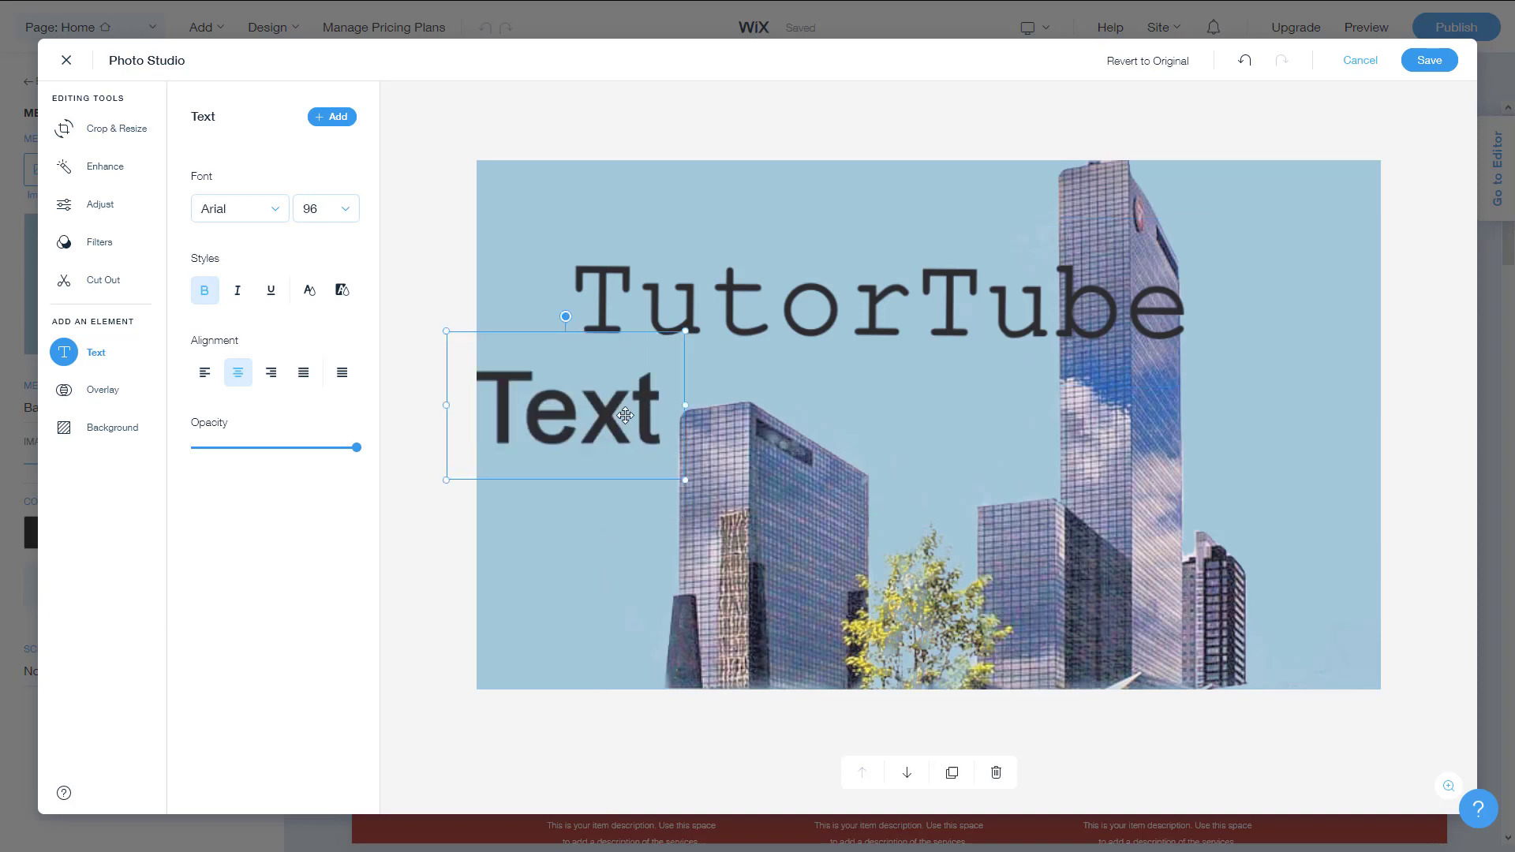
pyautogui.press('Delete')
# - Scale the TutorTube text box down so it fits in the sky beside the tall tower
pyautogui.click(792, 326)
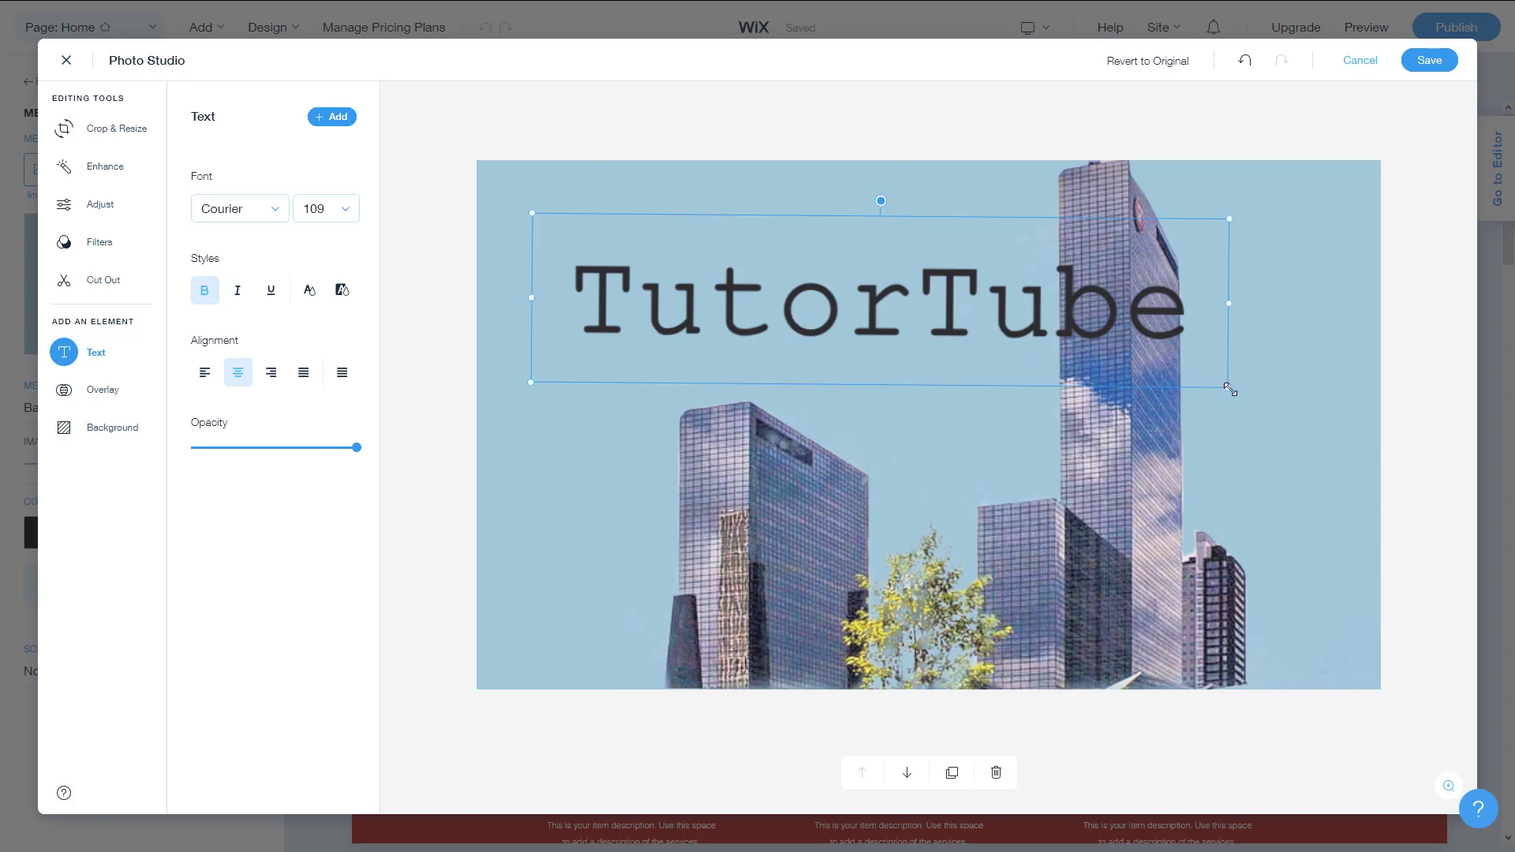
pyautogui.moveTo(1228, 388); pyautogui.dragTo(1018, 322)
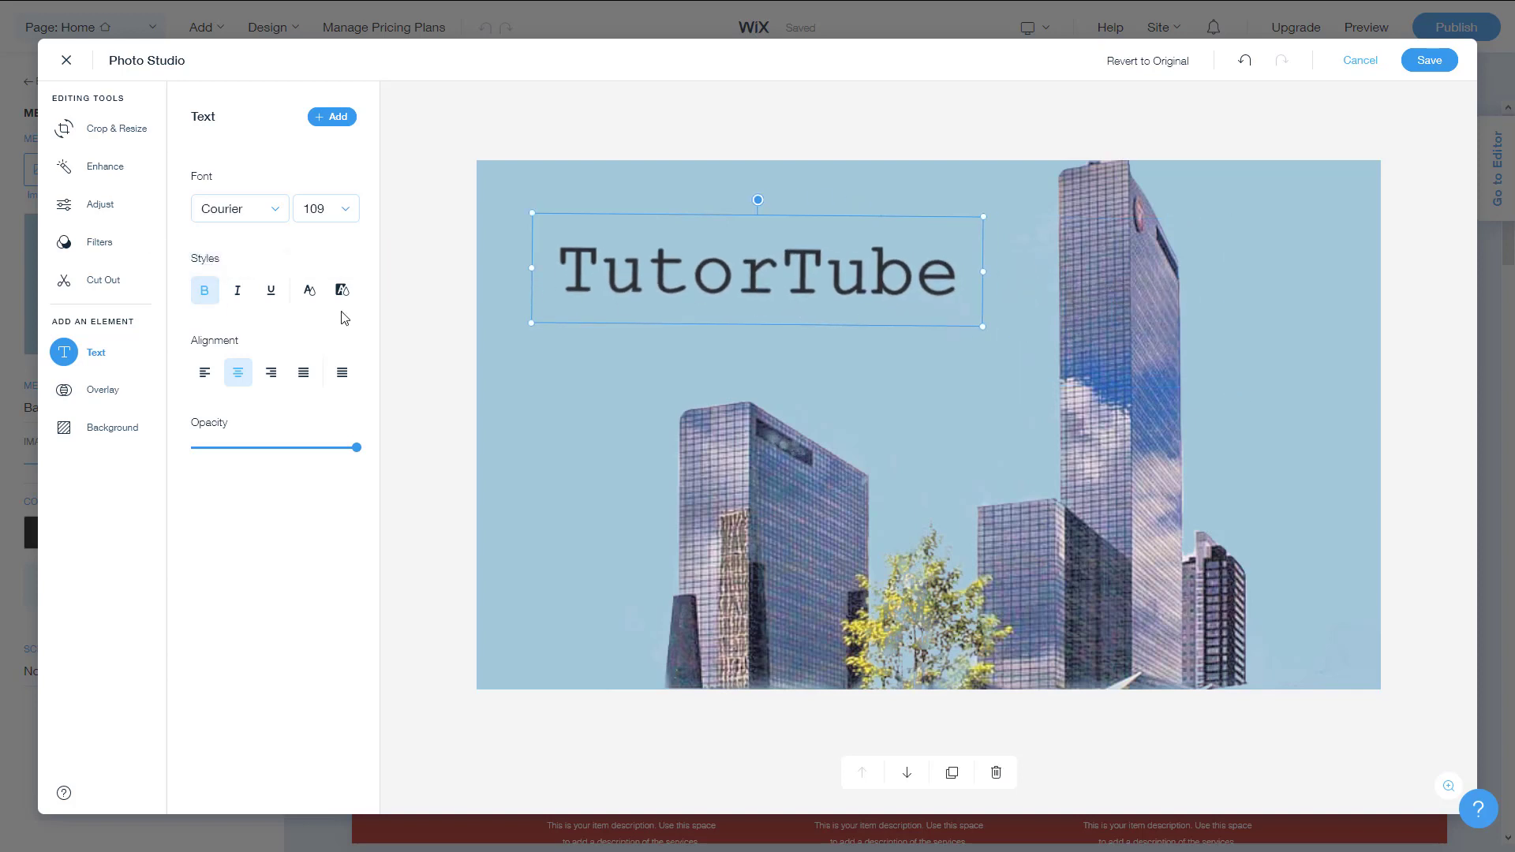
# - Toggle bold off and on again for the TutorTube text, and apply italic and underline
pyautogui.click(210, 300)
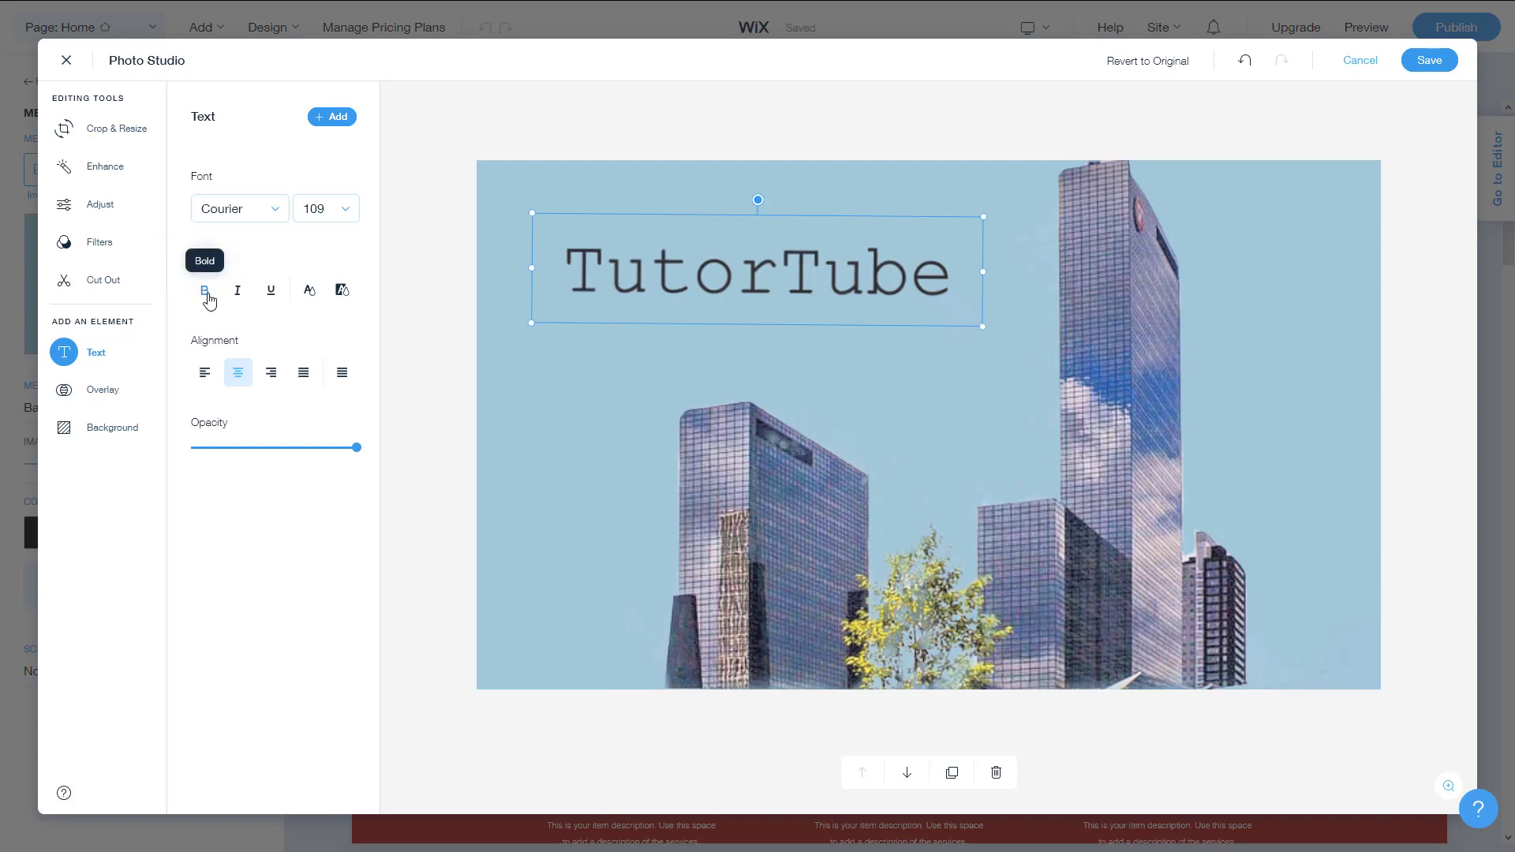
pyautogui.click(207, 296)
pyautogui.click(237, 297)
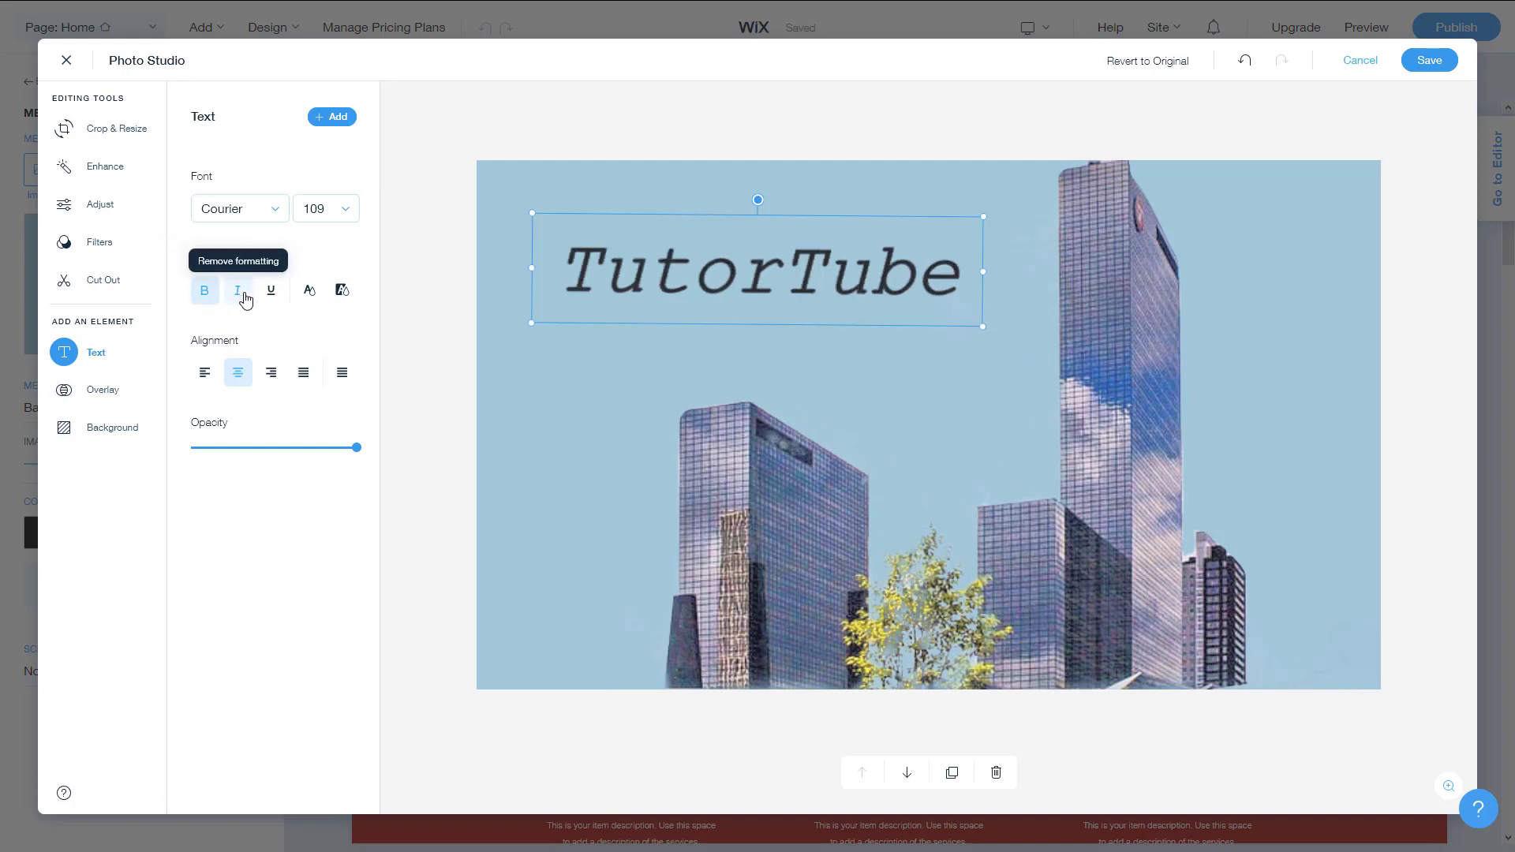
pyautogui.click(267, 296)
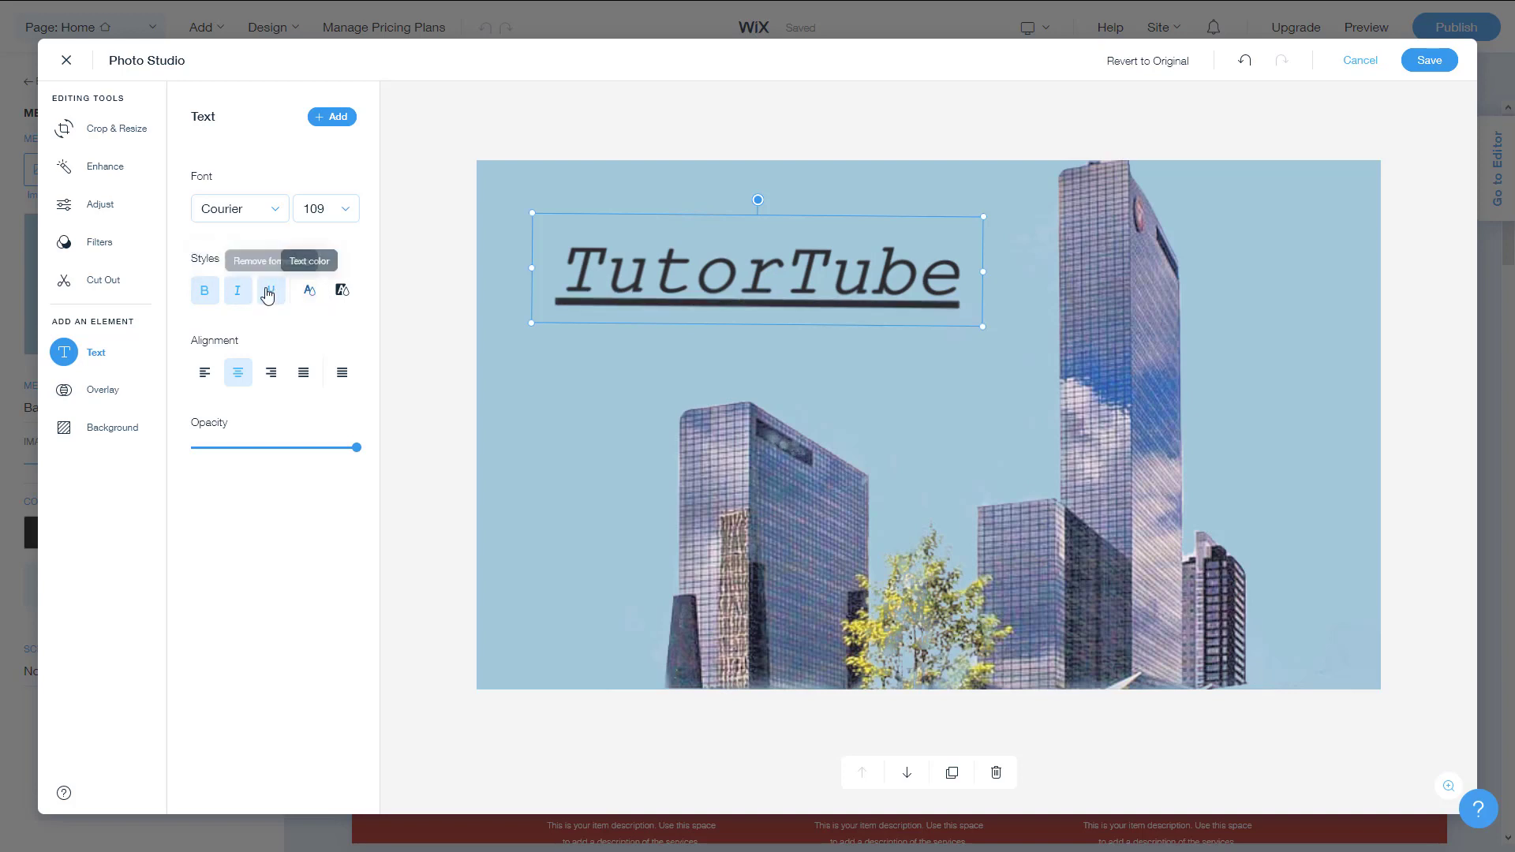
# - Try red for the TutorTube text, and set its text color to the custom blue #477AA0
pyautogui.click(312, 292)
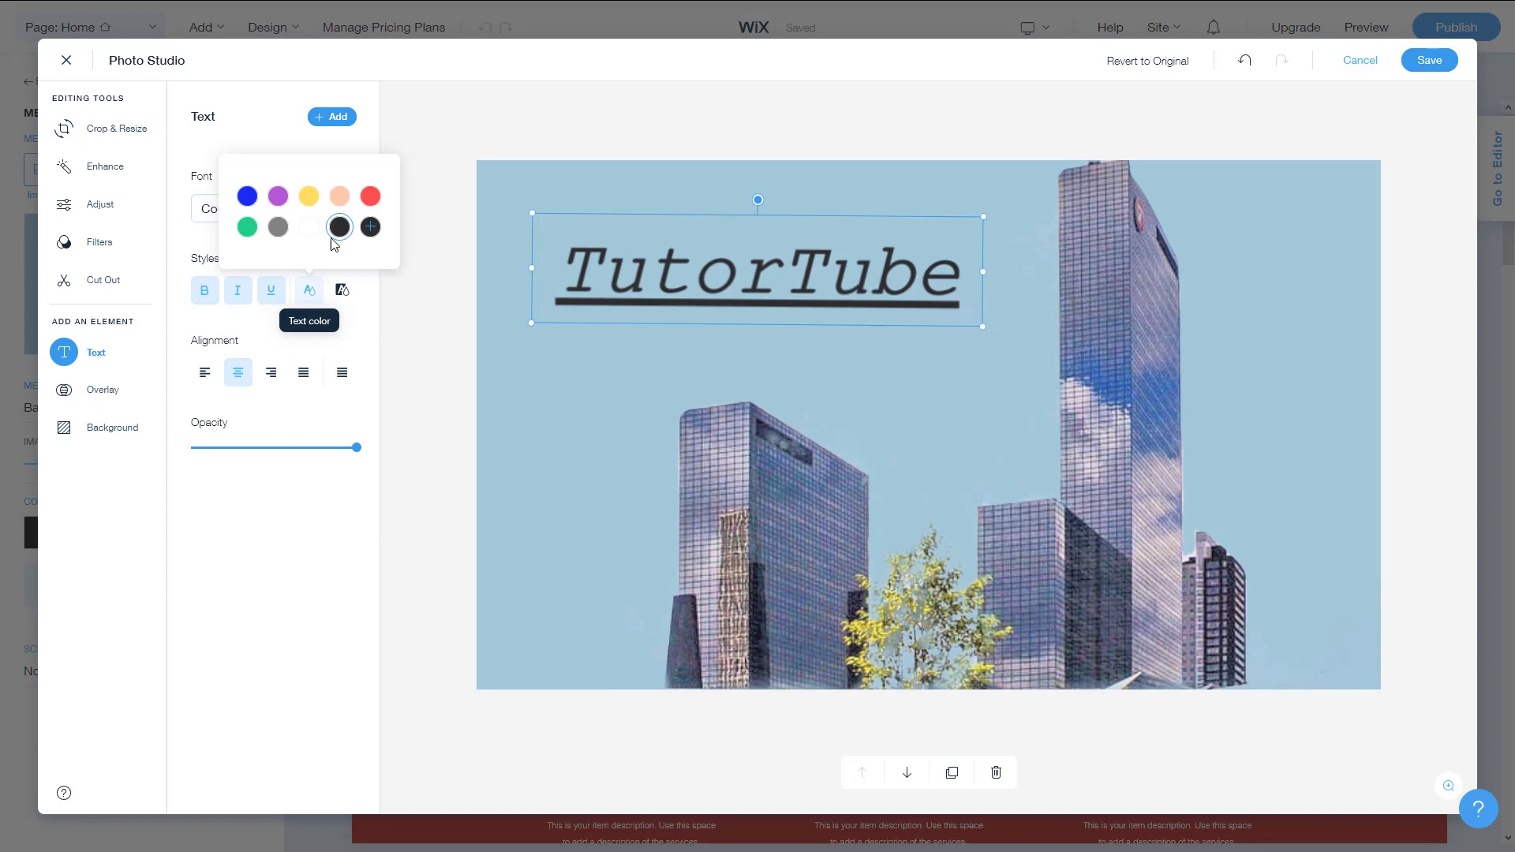
pyautogui.click(371, 196)
pyautogui.click(370, 227)
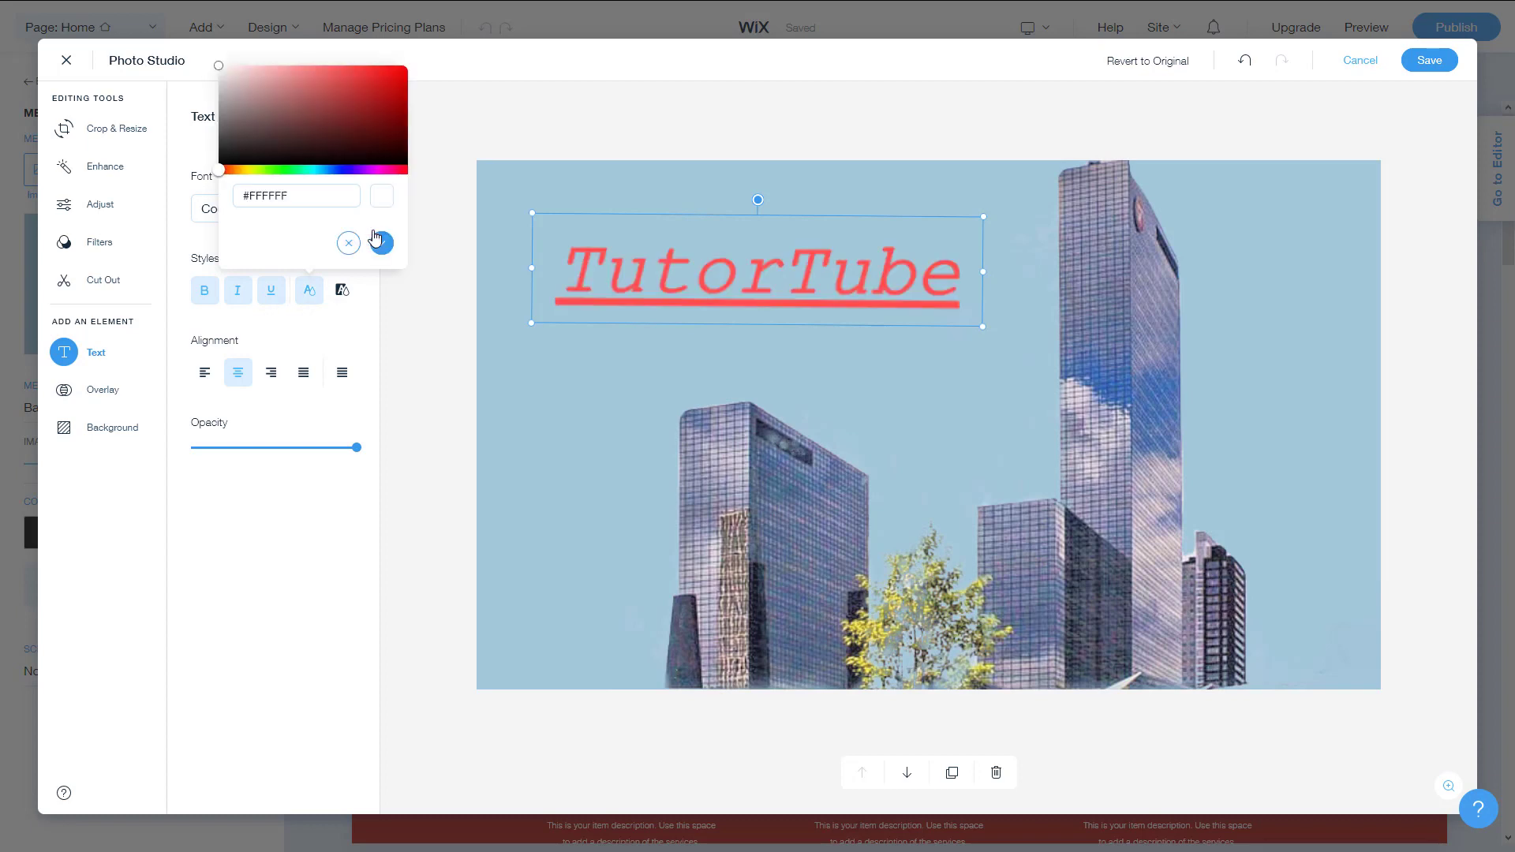
pyautogui.click(321, 129)
pyautogui.click(340, 93)
pyautogui.click(326, 170)
pyautogui.click(325, 148)
pyautogui.click(324, 103)
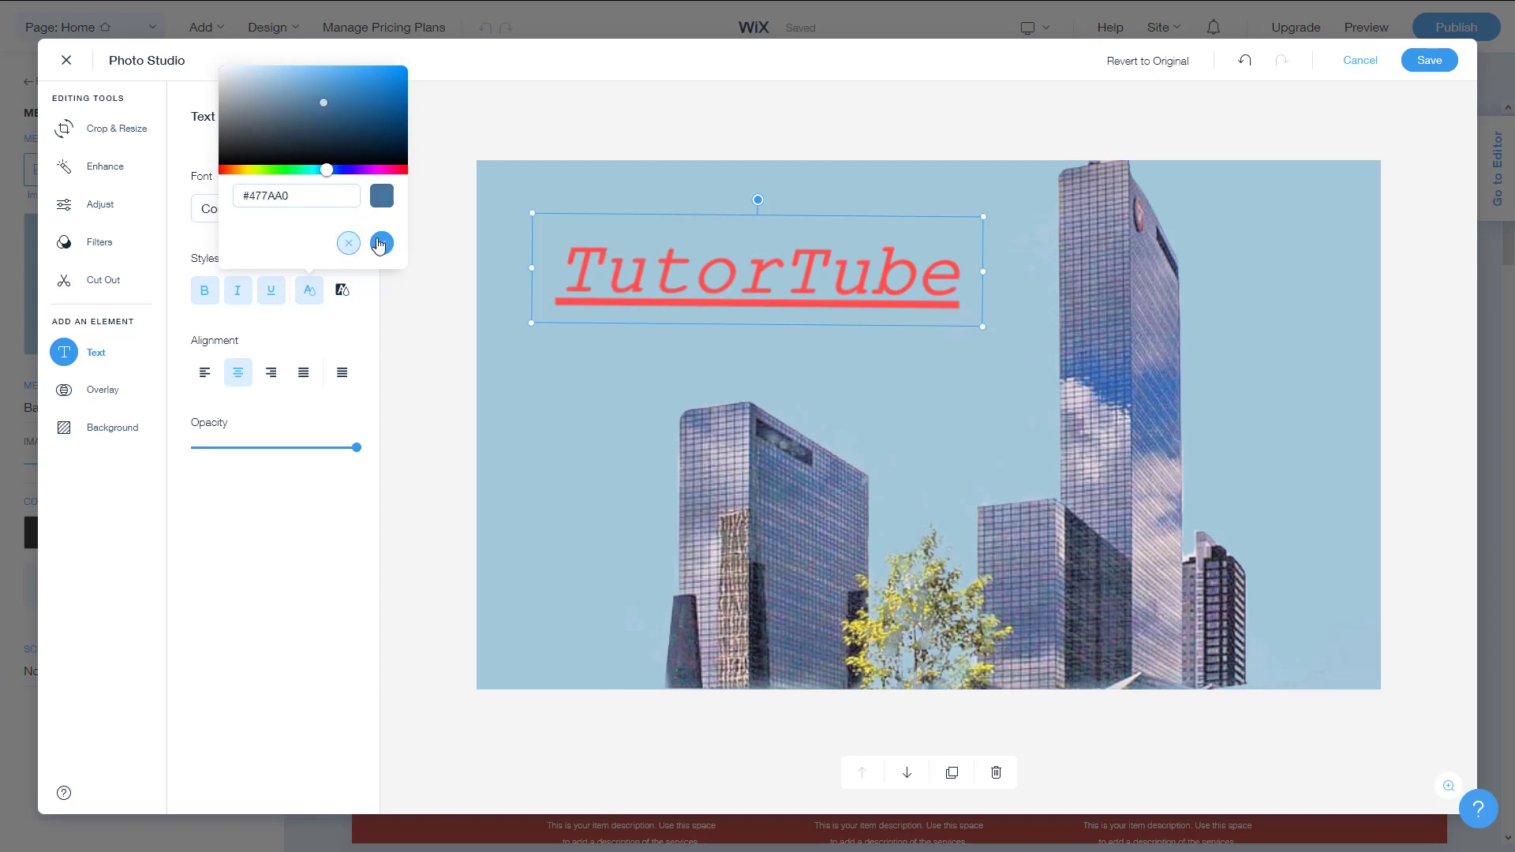
pyautogui.click(382, 244)
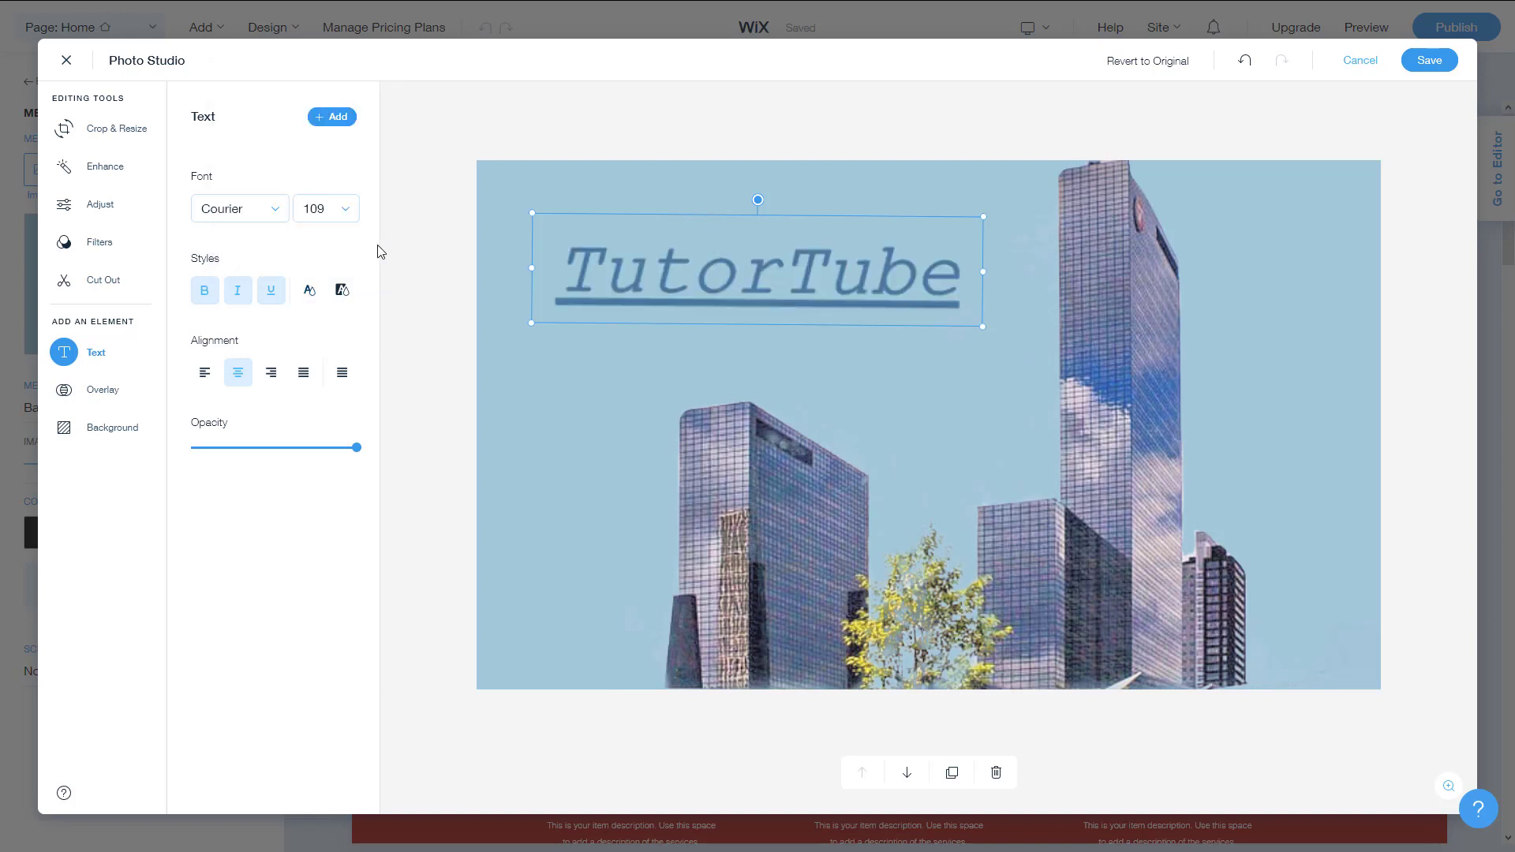
# - Try a pink text background, set it to yellow-orange, and widen the TutorTube box up to the tall tower
pyautogui.click(343, 300)
pyautogui.click(374, 196)
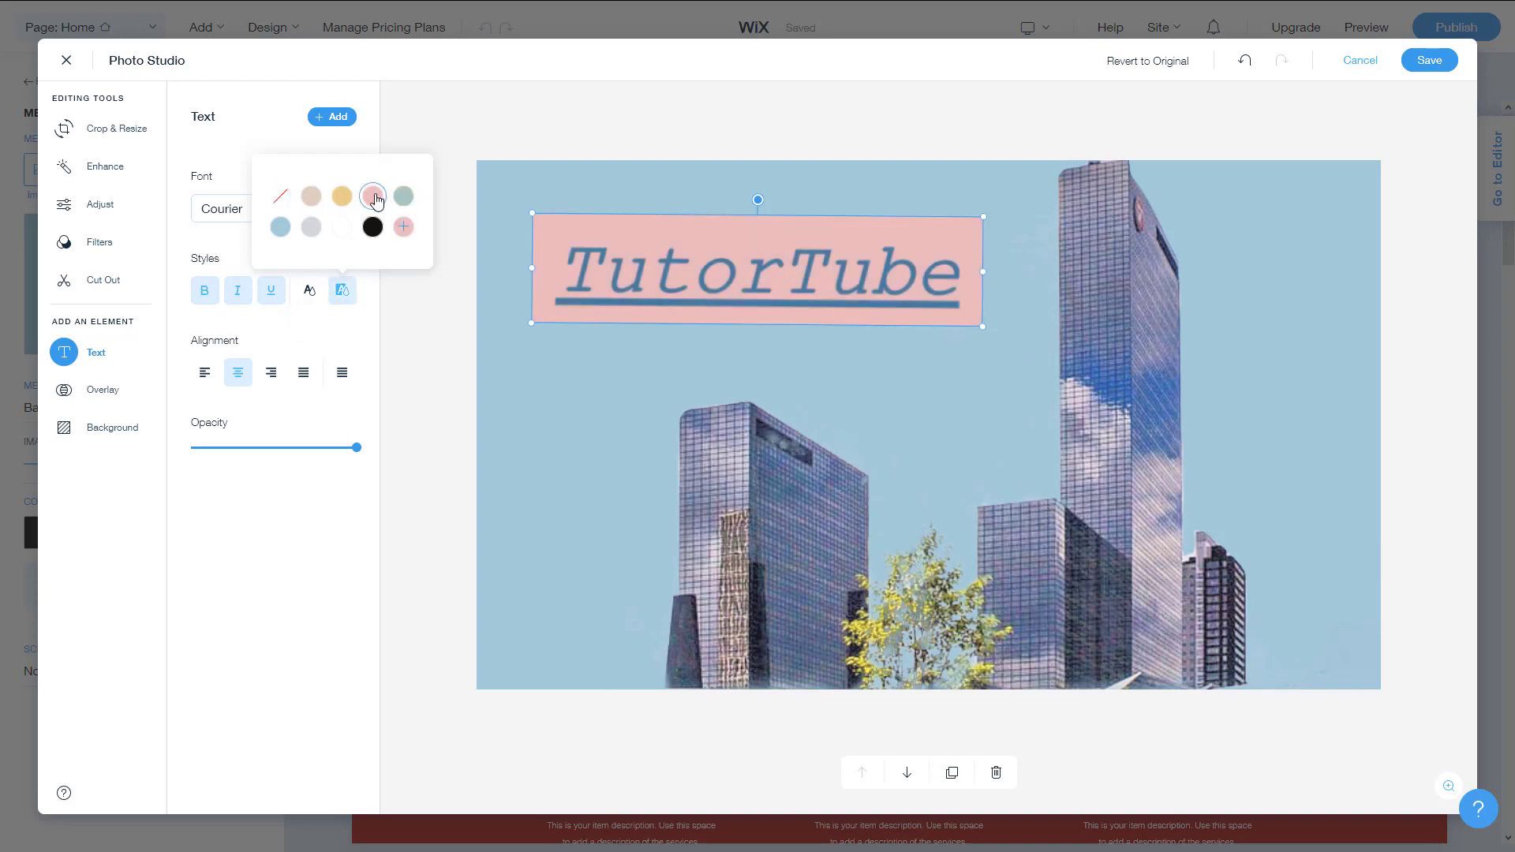
pyautogui.click(344, 198)
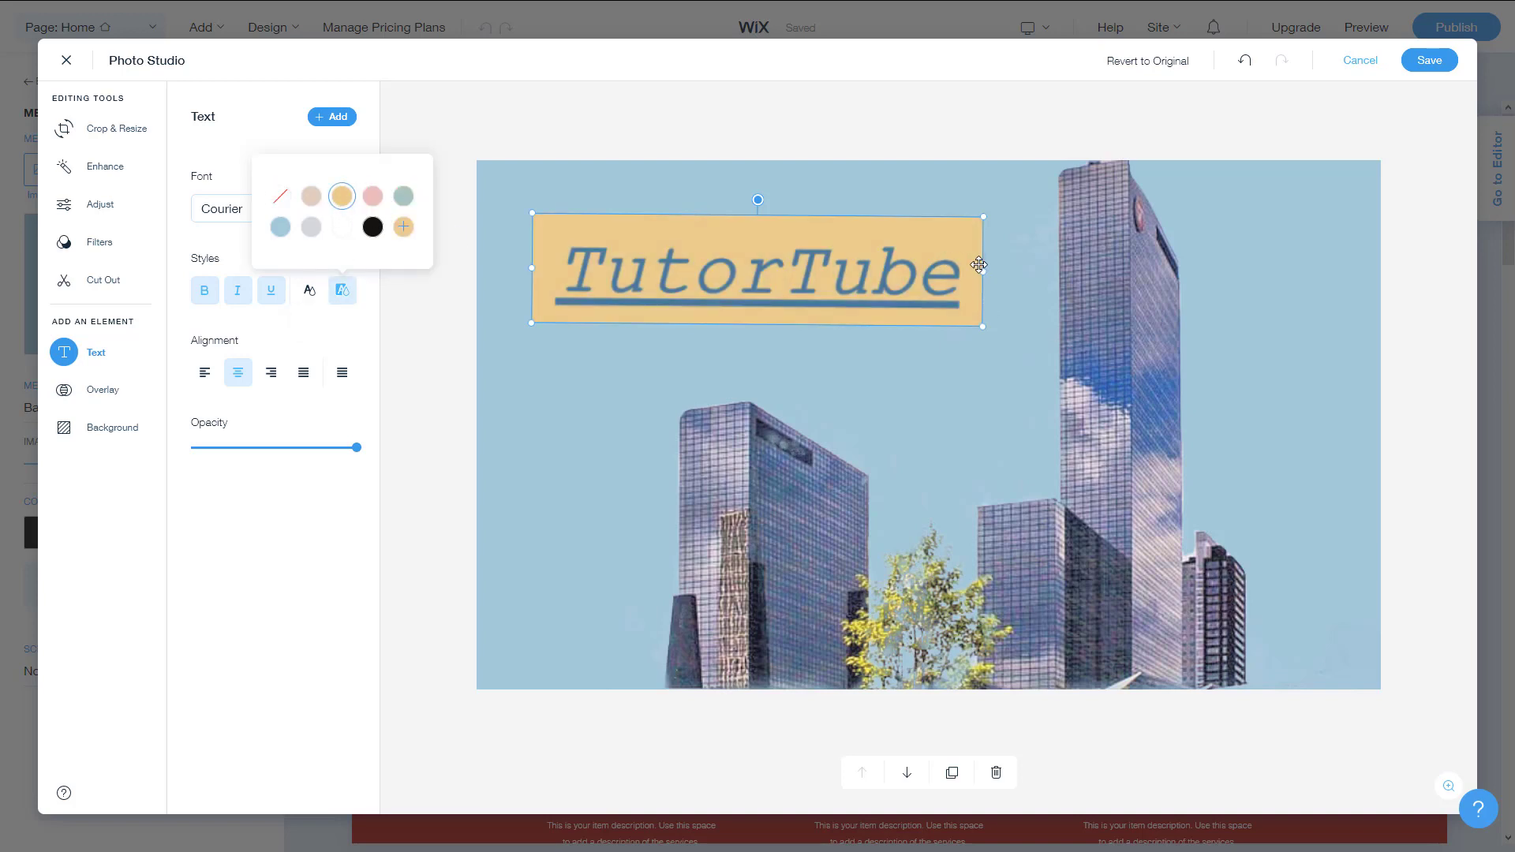
pyautogui.moveTo(990, 274); pyautogui.dragTo(1093, 274)
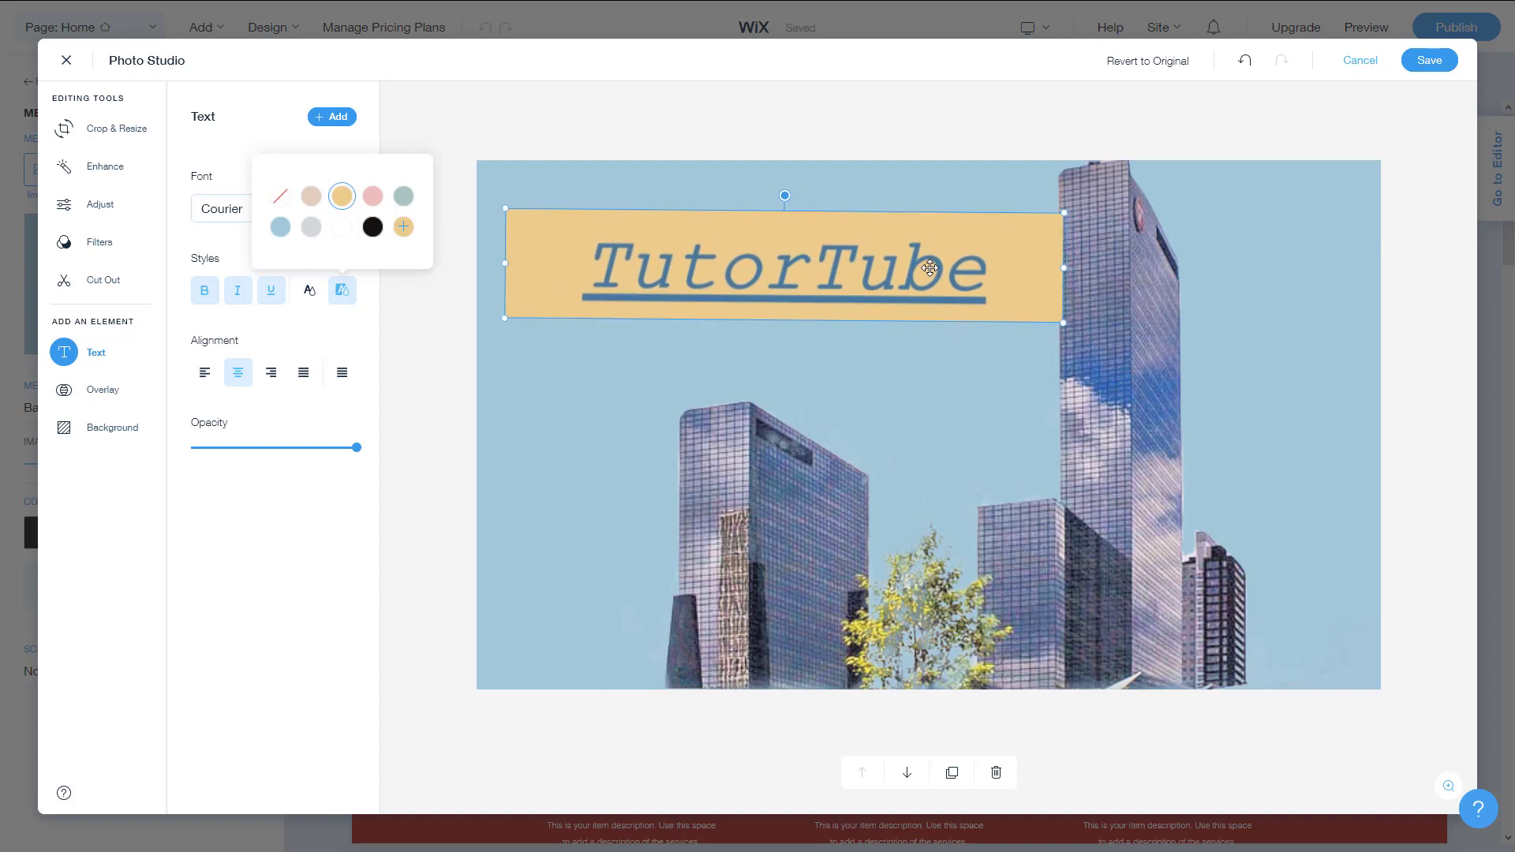
# - Try no background and a black background behind the TutorTube text, and restore the yellow-orange background
pyautogui.click(280, 196)
pyautogui.click(373, 227)
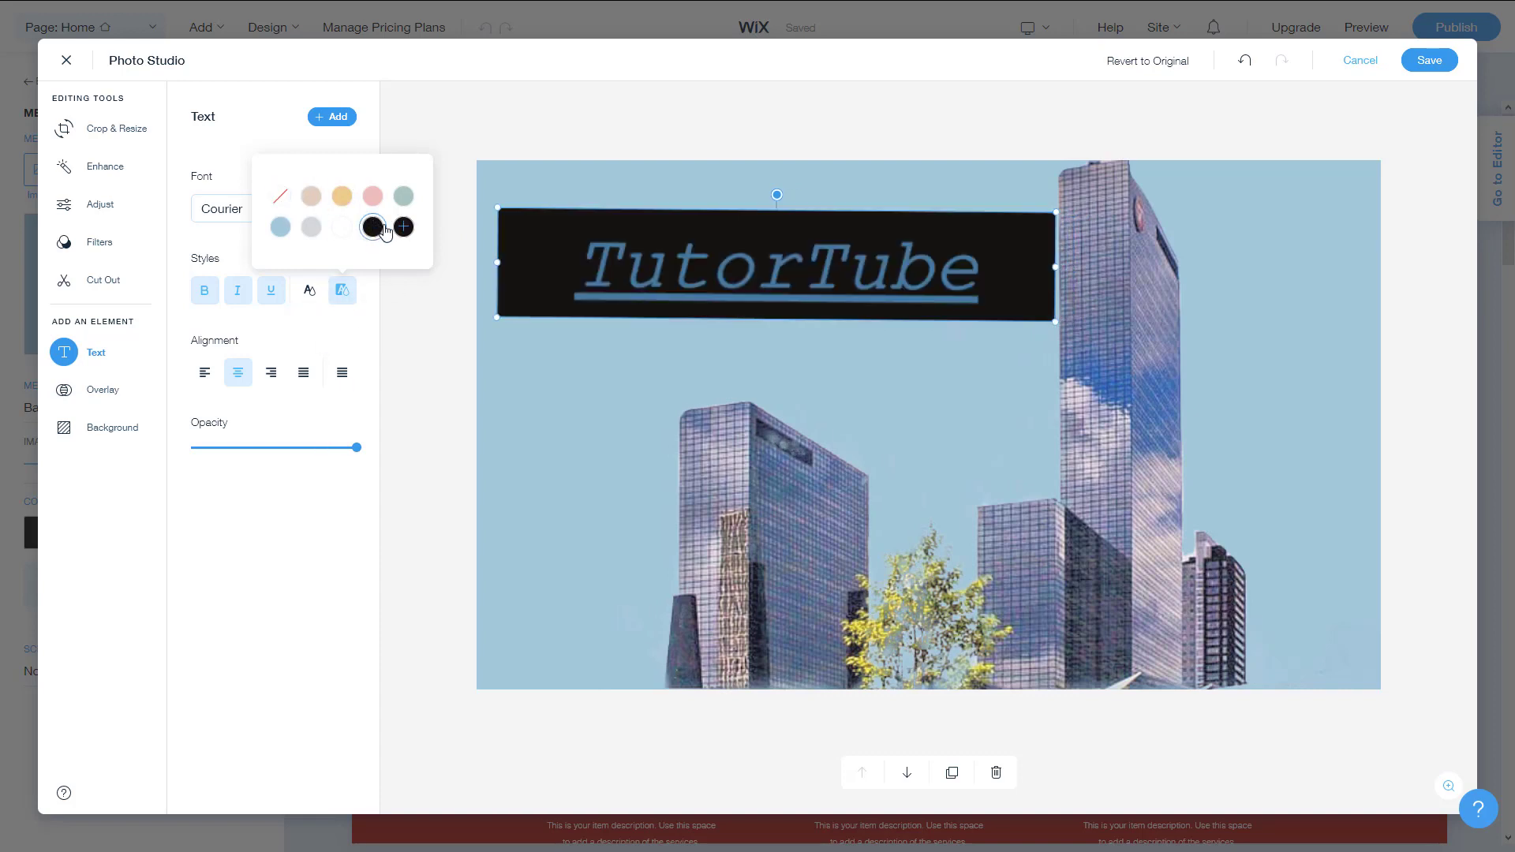
pyautogui.click(341, 196)
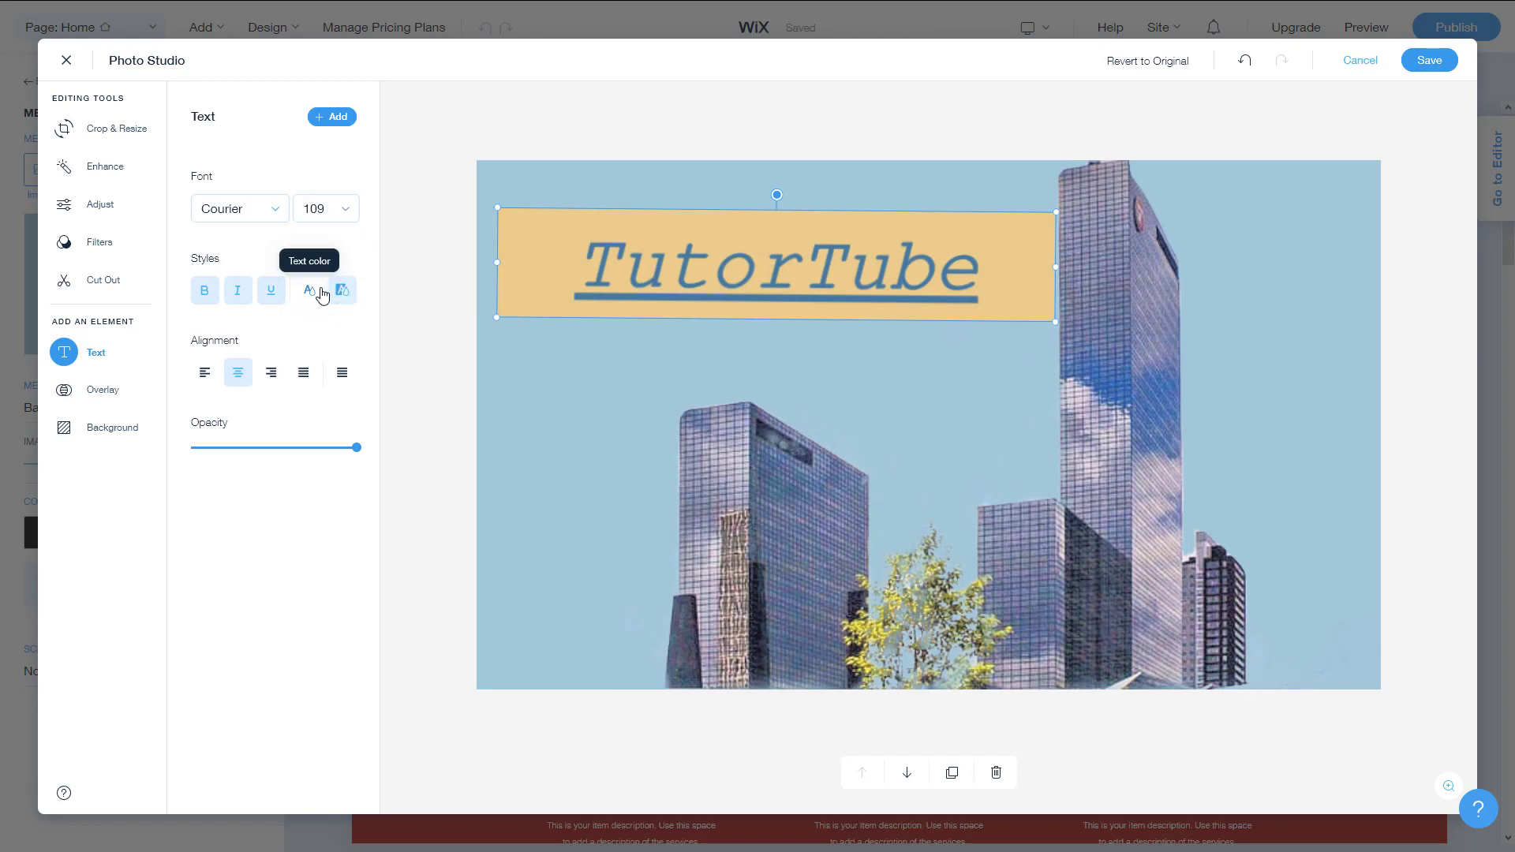
pyautogui.click(318, 290)
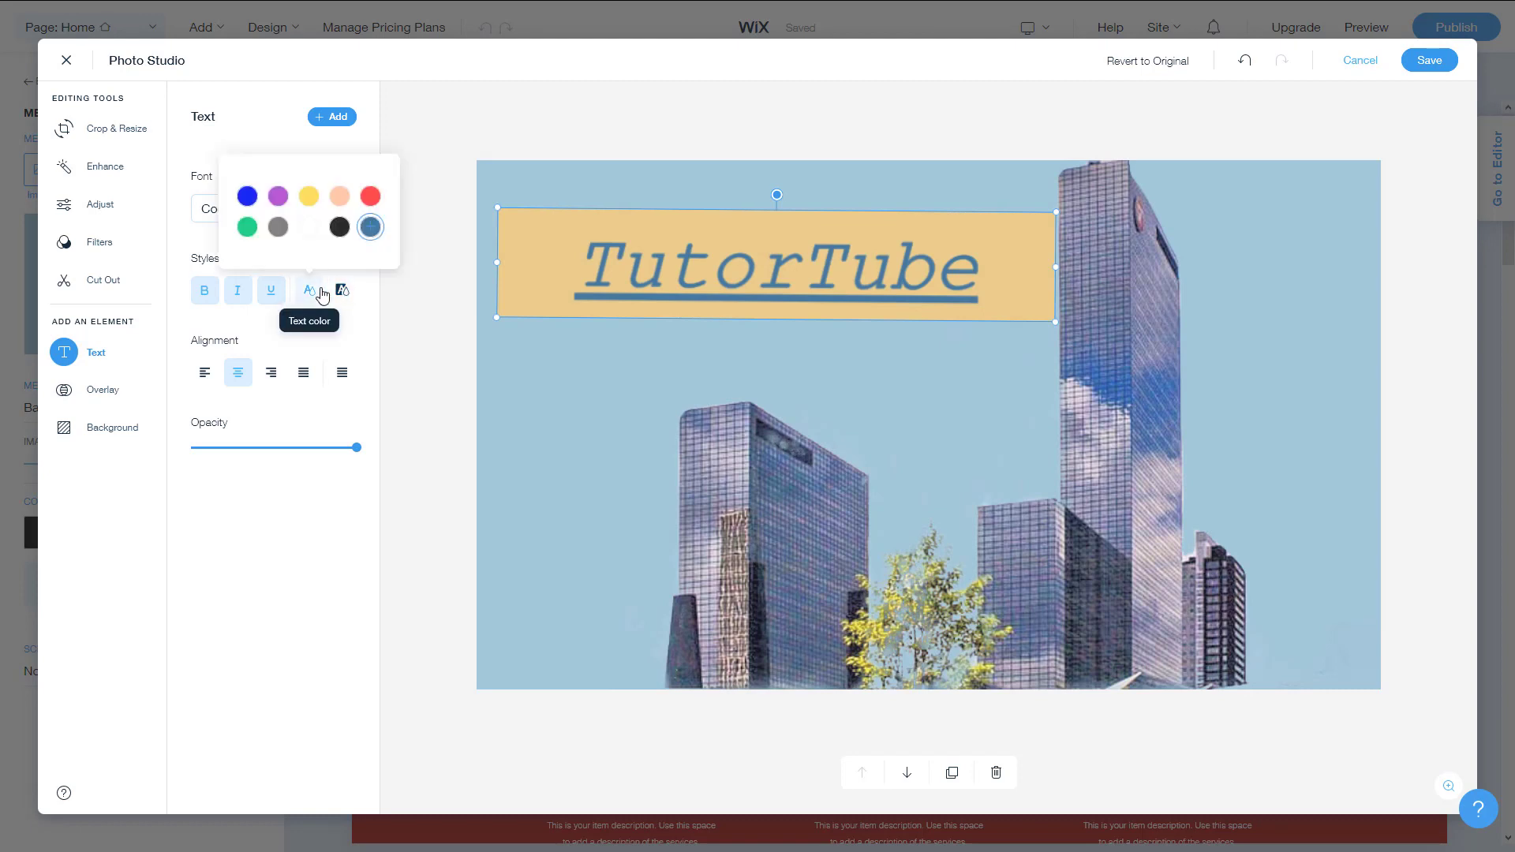
pyautogui.click(257, 507)
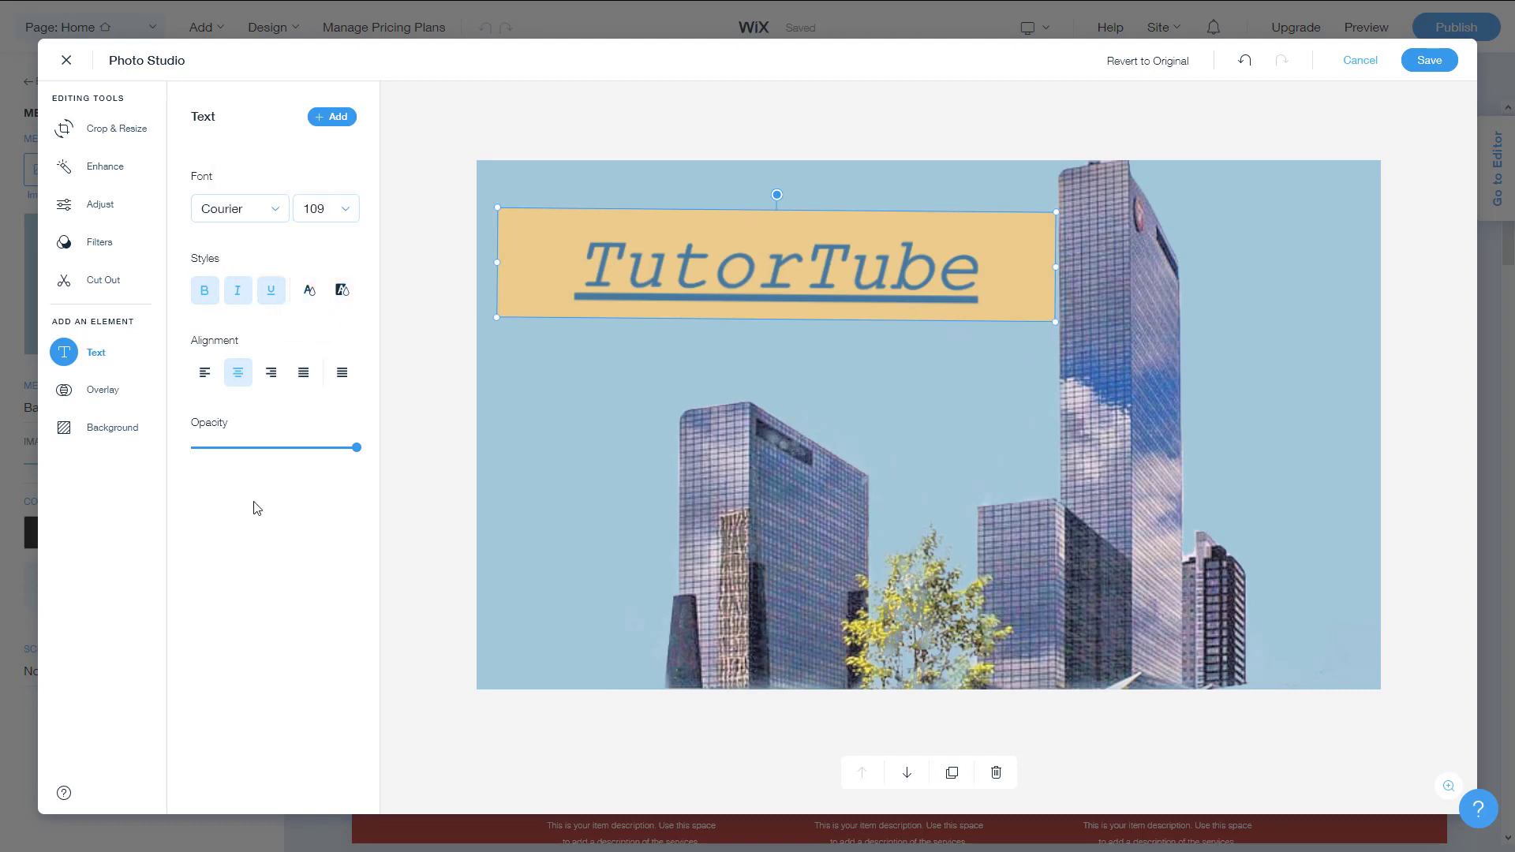
# - Try left, right and justified alignment on the TutorTube text, and return it to centered
pyautogui.click(204, 376)
pyautogui.click(238, 378)
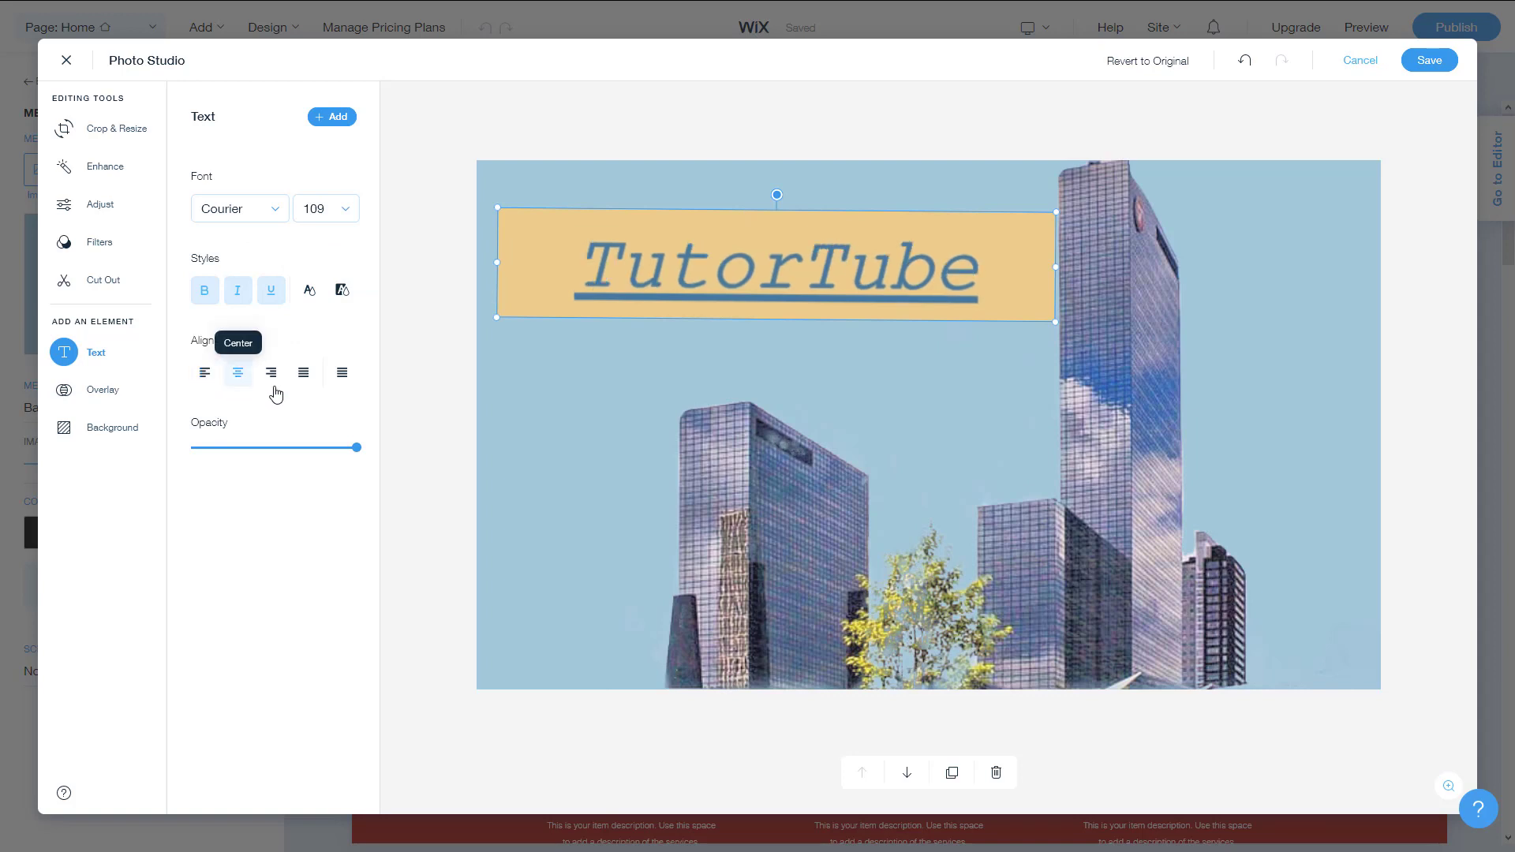
pyautogui.click(272, 379)
pyautogui.click(296, 381)
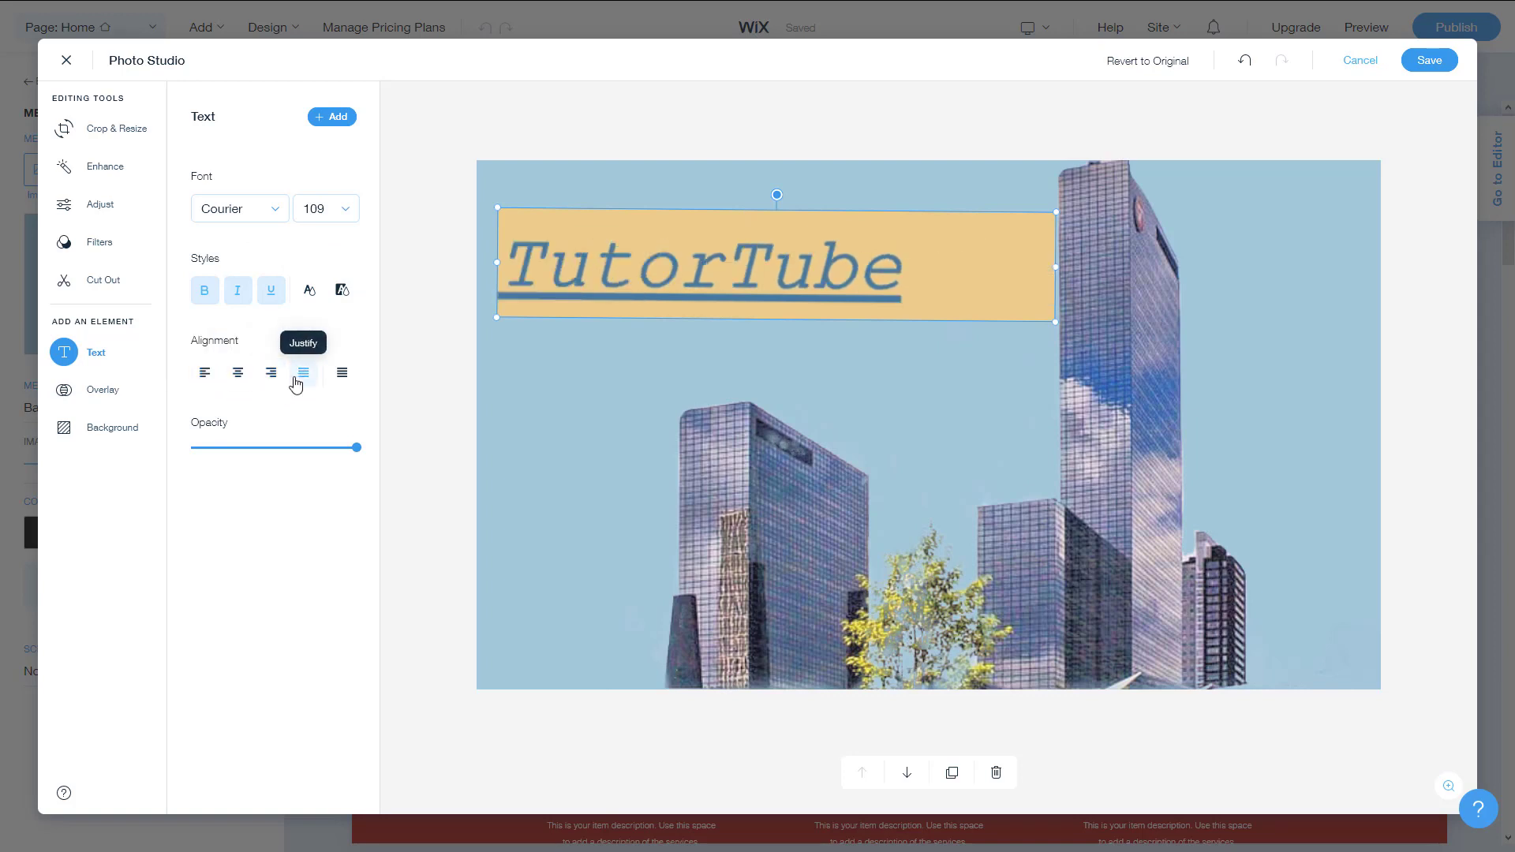
pyautogui.click(239, 374)
# - Replace the TutorTube text with "This is a paragraph."
pyautogui.doubleClick(982, 275)
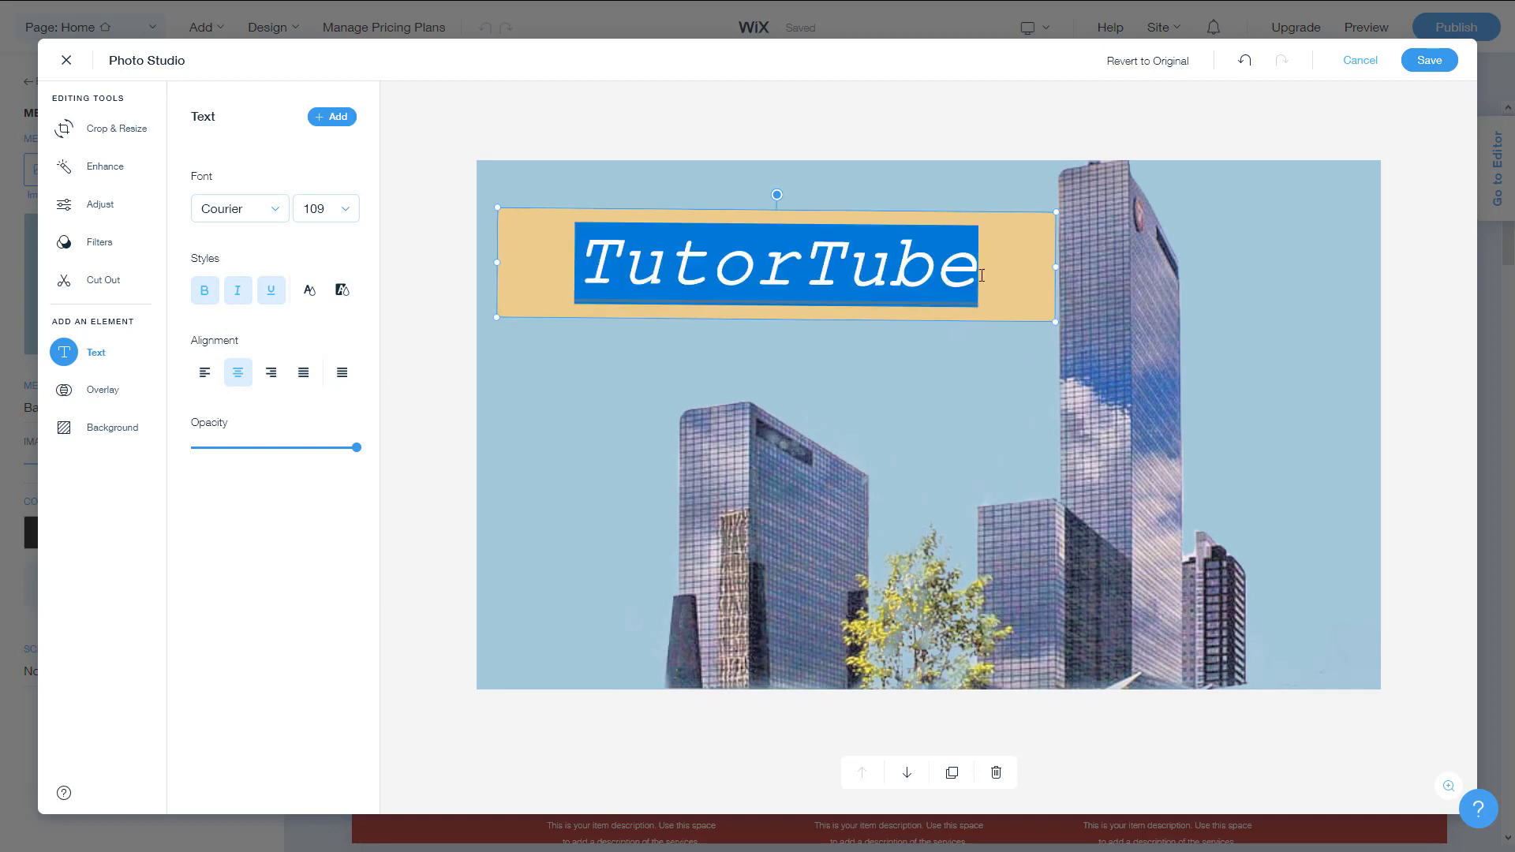
pyautogui.click(1013, 269)
pyautogui.moveTo(955, 270); pyautogui.dragTo(476, 251)
pyautogui.write('This is a ')
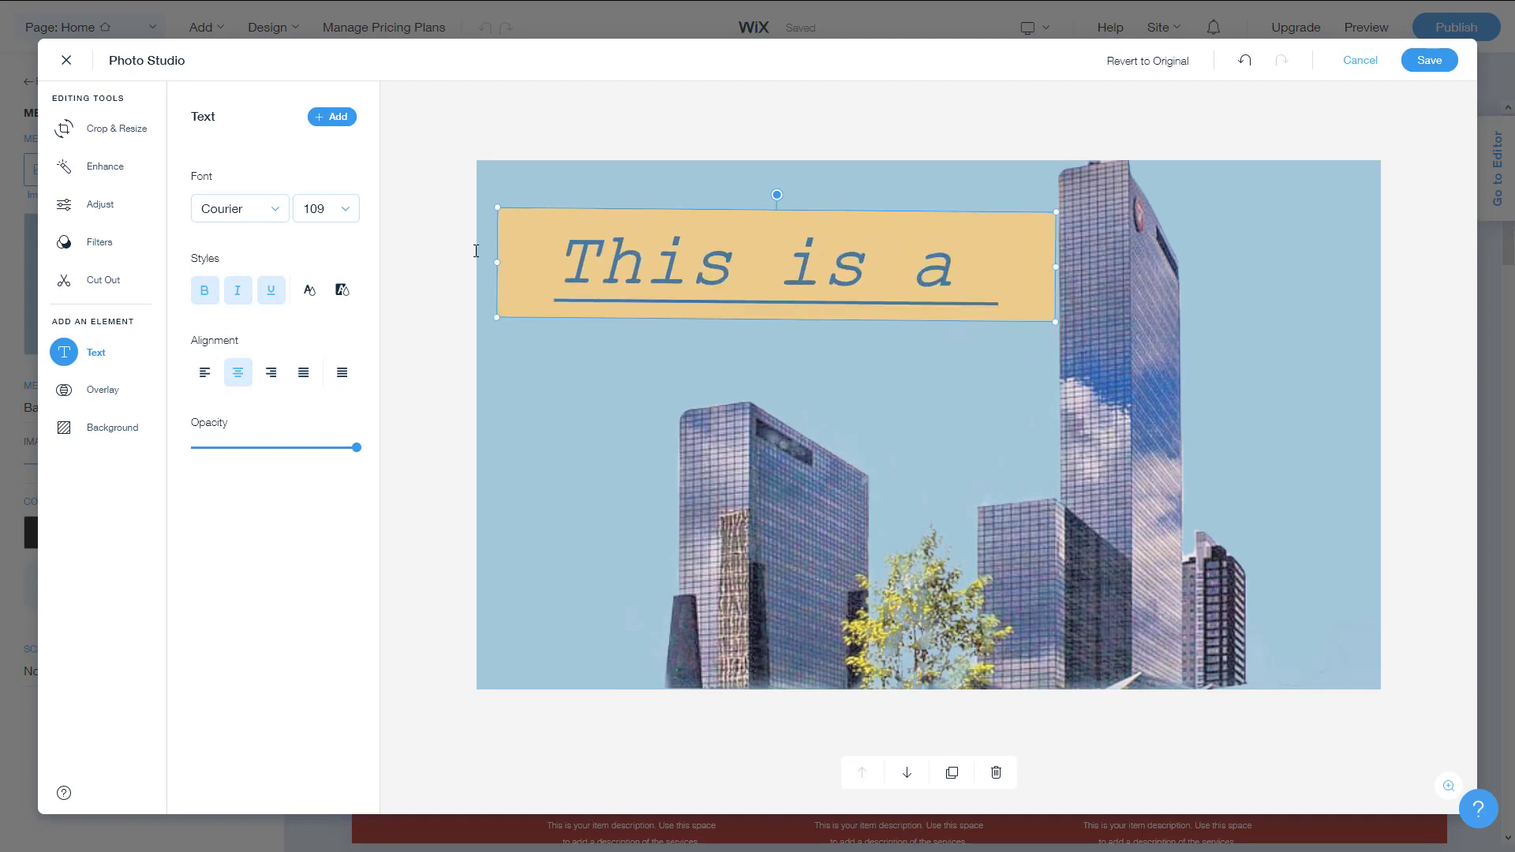
pyautogui.write('pafr')
pyautogui.press('BackSpace')
pyautogui.press('BackSpace')
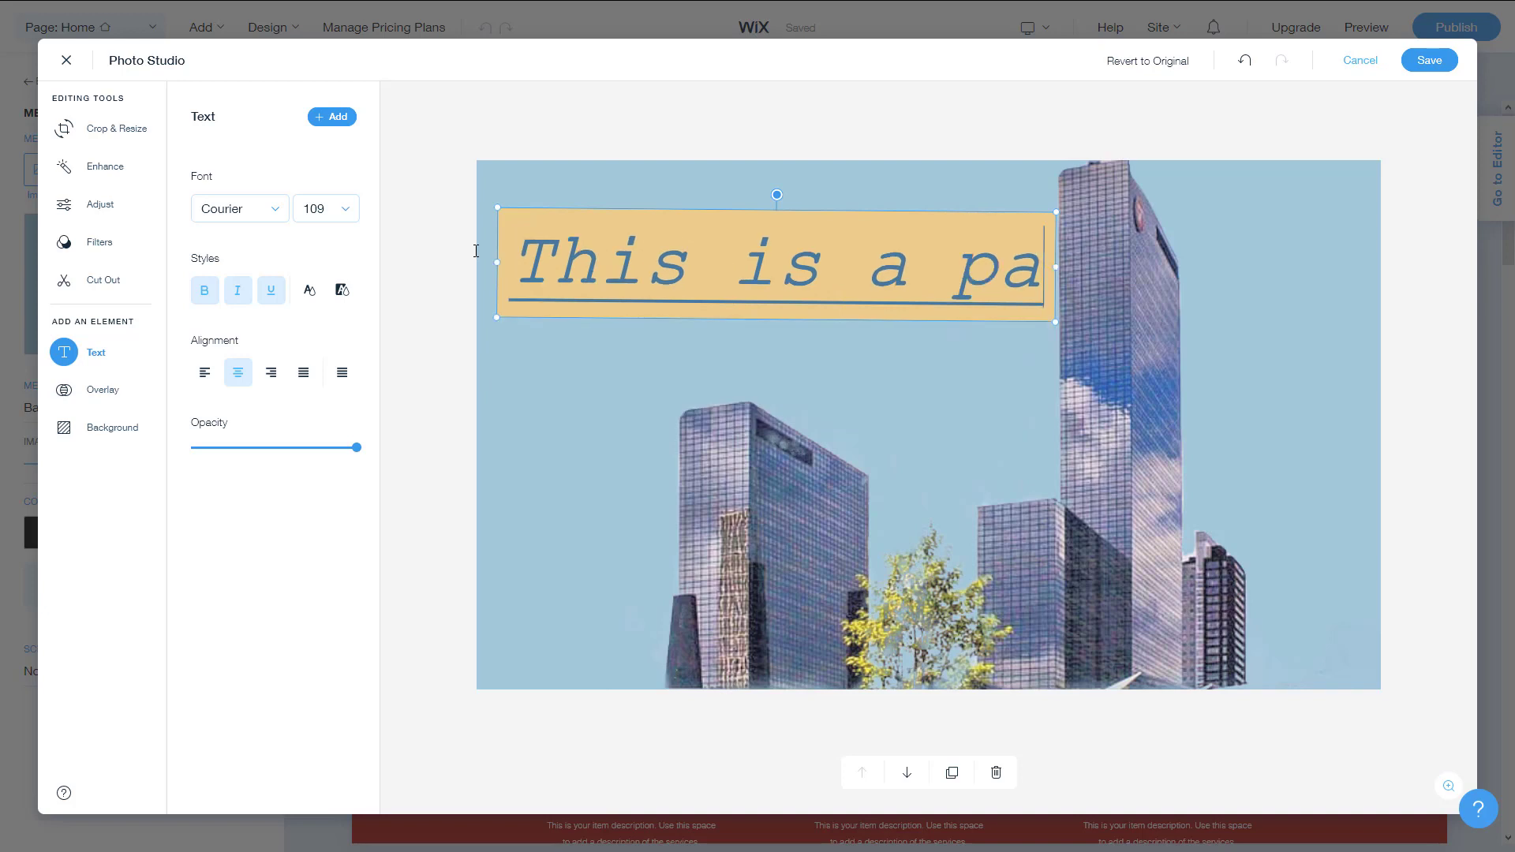
pyautogui.write('ragraph.')
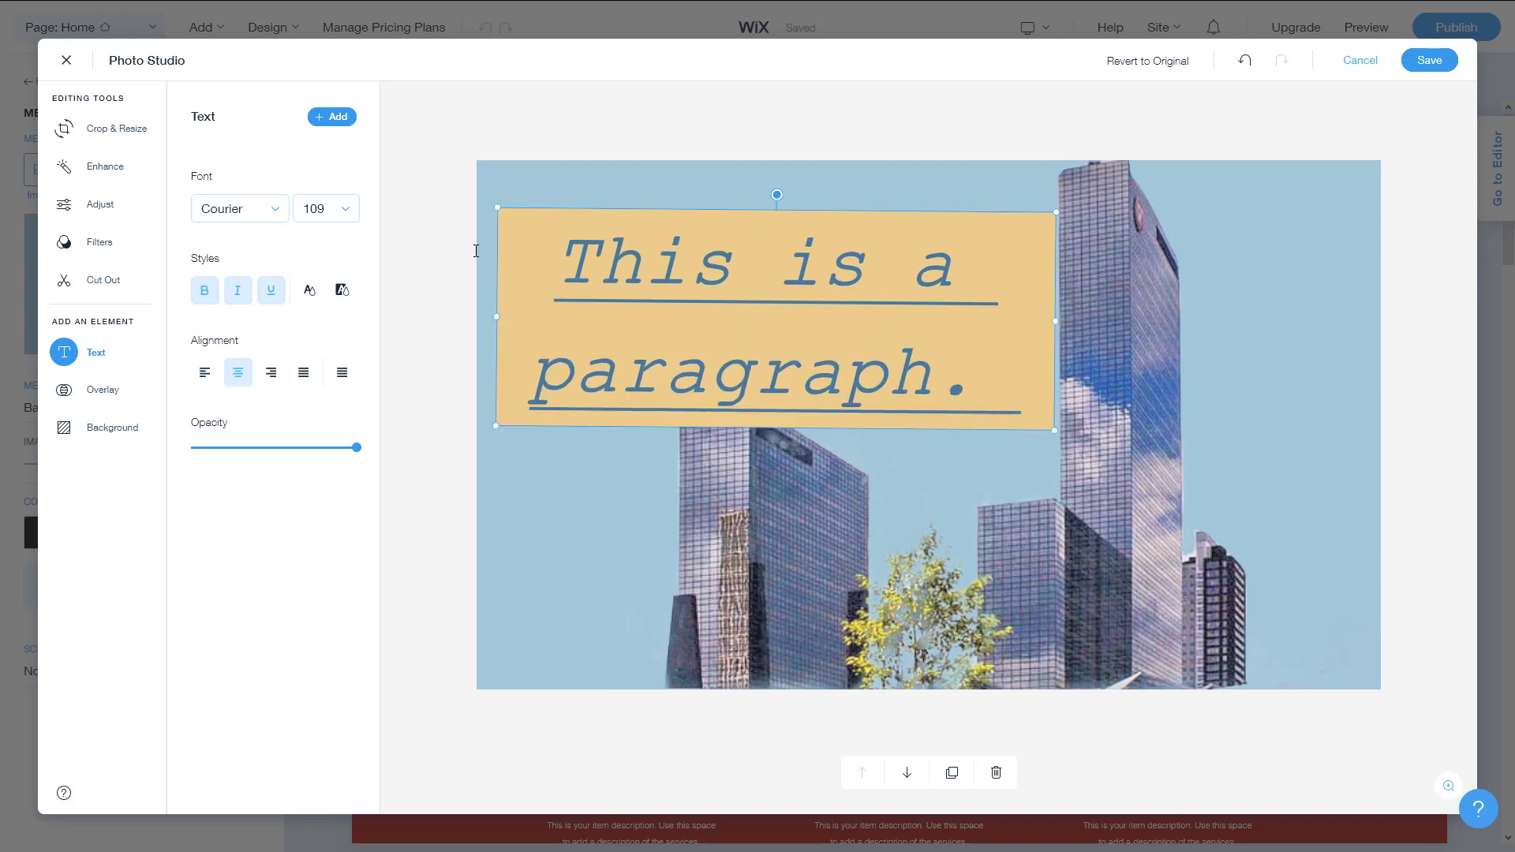
# - Copy the sentence "This is a paragraph." and paste it twice after the original
pyautogui.moveTo(970, 379); pyautogui.dragTo(363, 186)
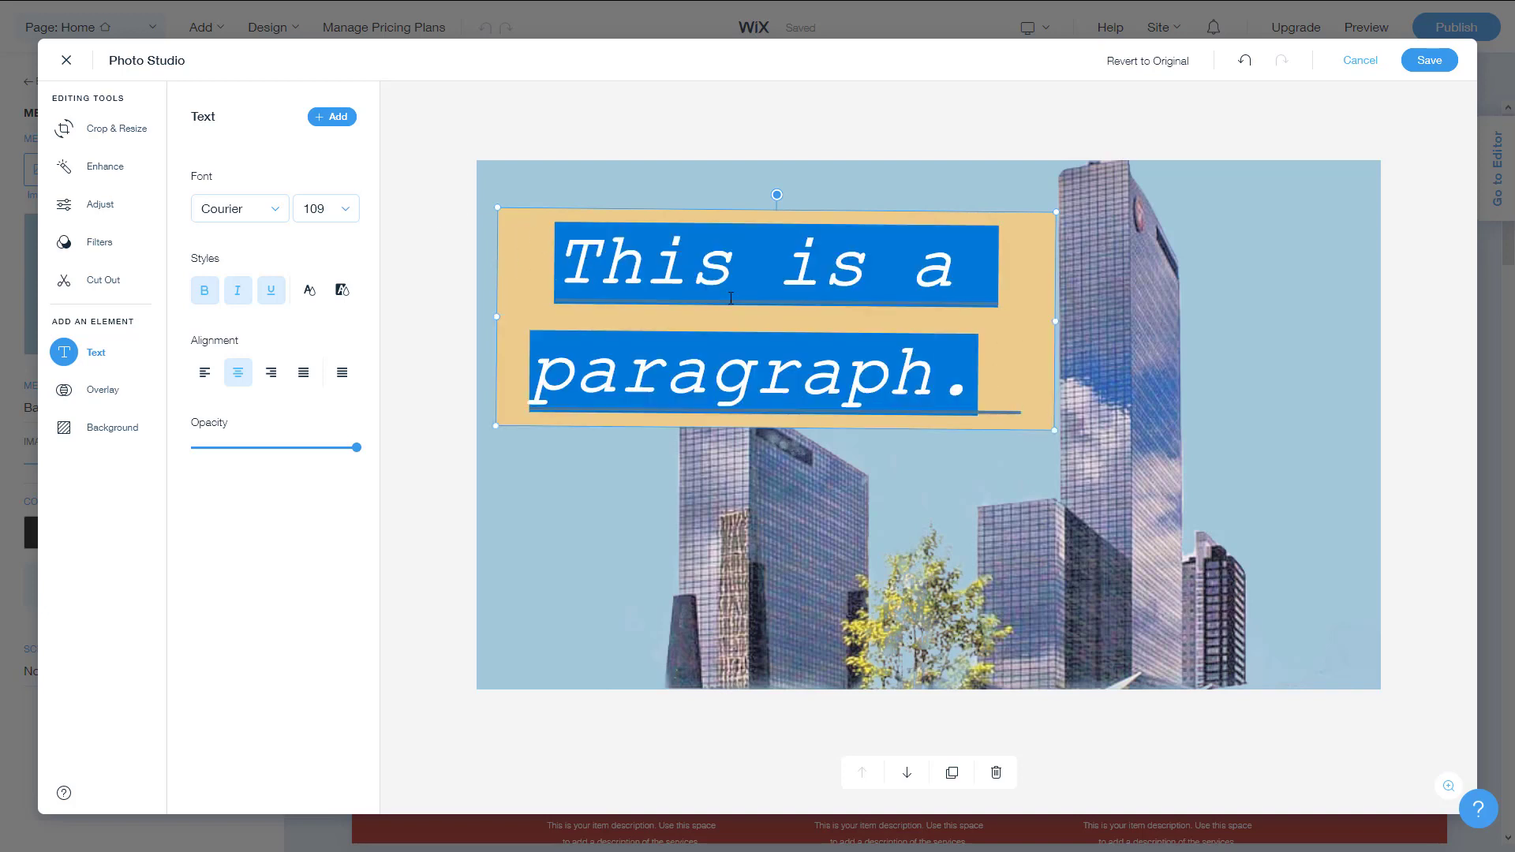
pyautogui.hotkey('ctrl', 'c')
pyautogui.click(1025, 376)
pyautogui.hotkey('ctrl', 'v')
pyautogui.hotkey('ctrl', 'v')
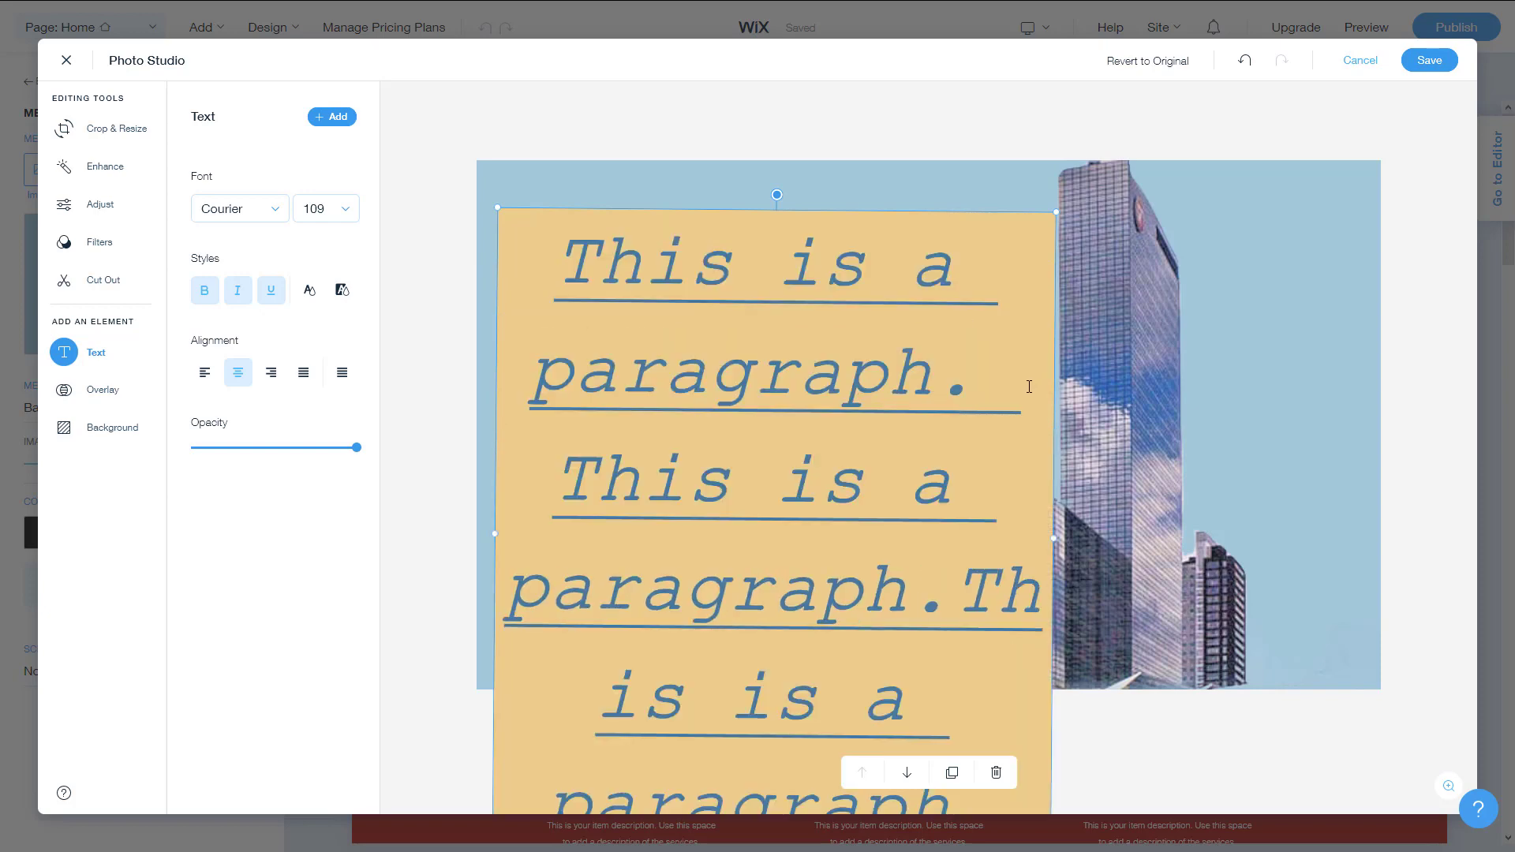
# - Set the font size of all the text in the box to 36
pyautogui.hotkey('ctrl', 'a')
pyautogui.click(342, 209)
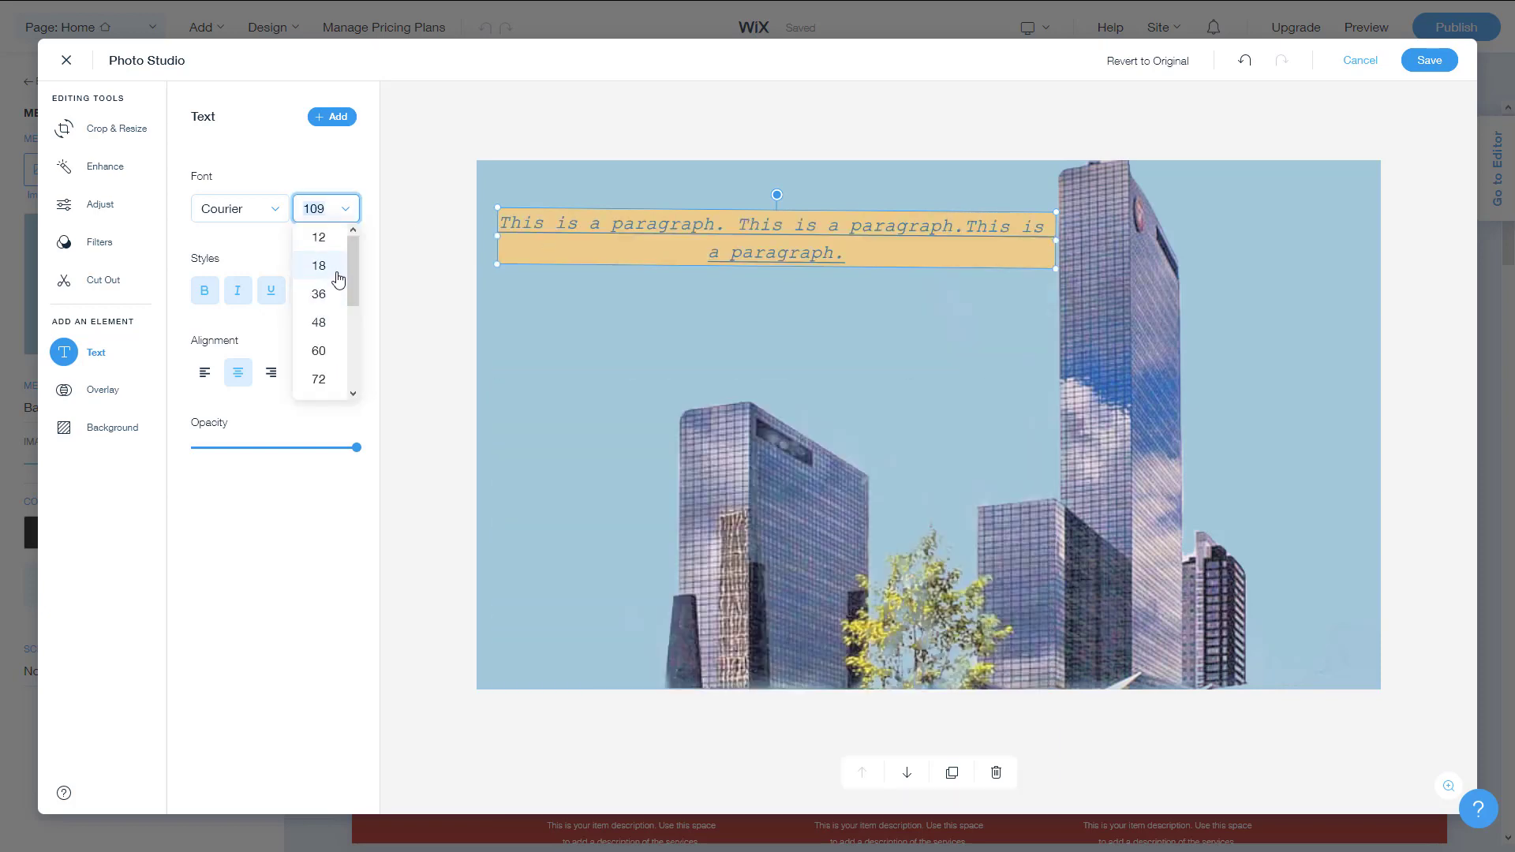
pyautogui.click(319, 293)
pyautogui.click(821, 303)
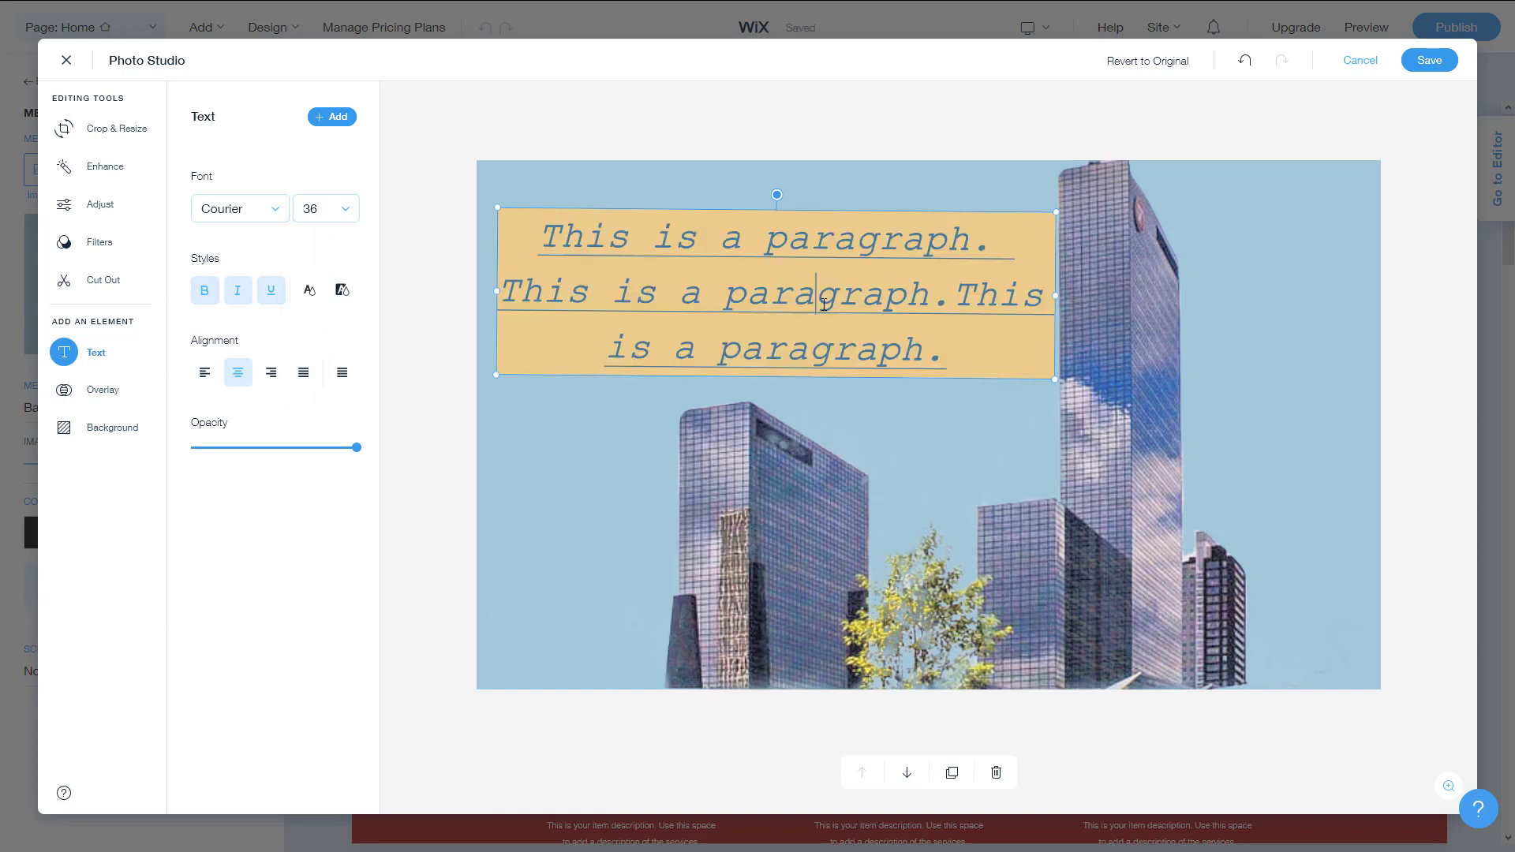
# - Try left and right alignment on the paragraph text, and set it to justified
pyautogui.click(206, 379)
pyautogui.click(272, 380)
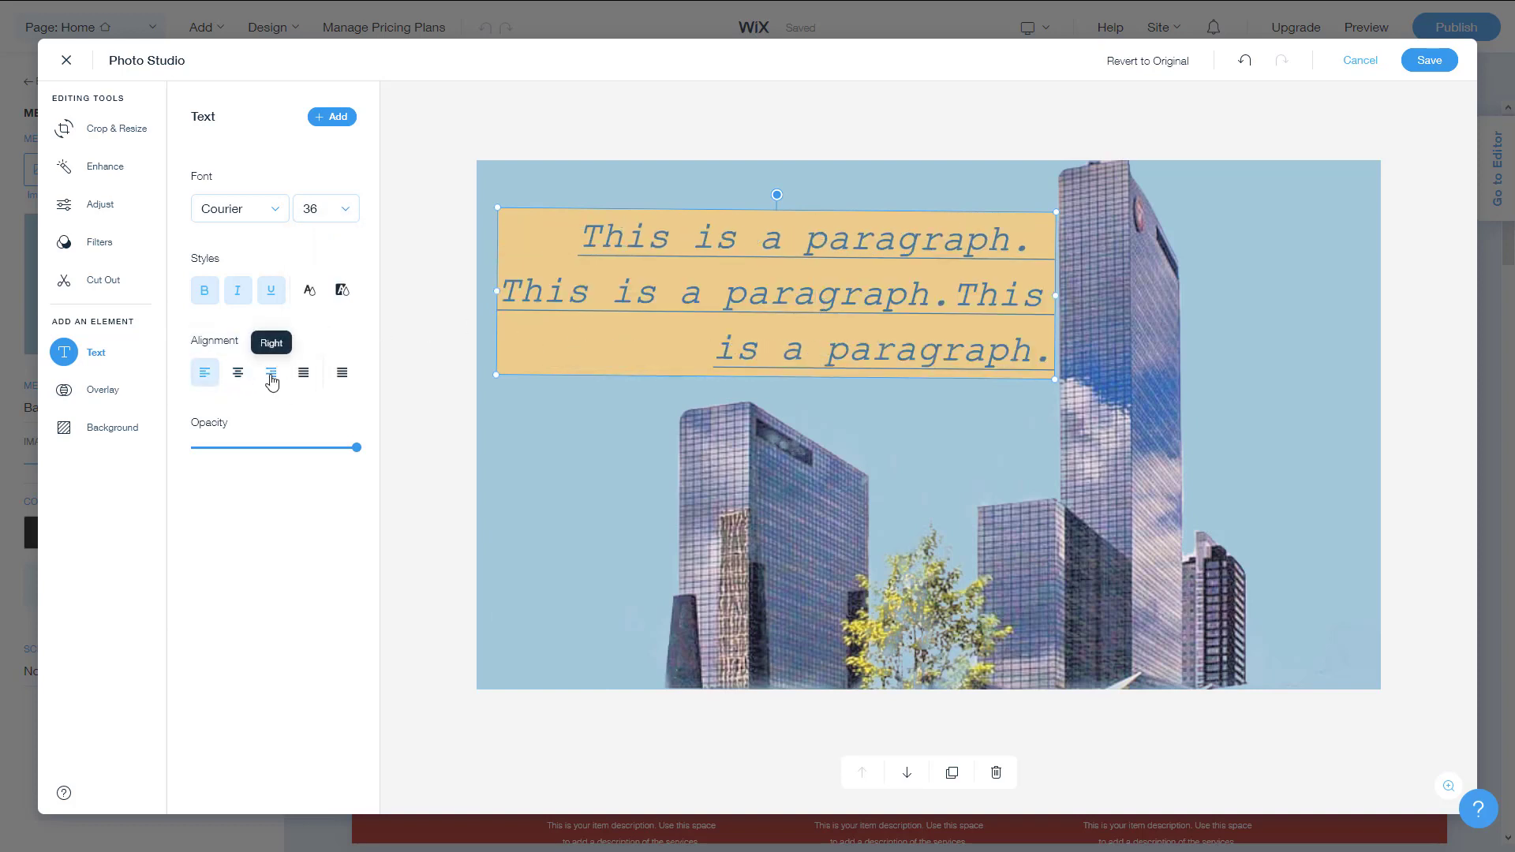
pyautogui.click(307, 381)
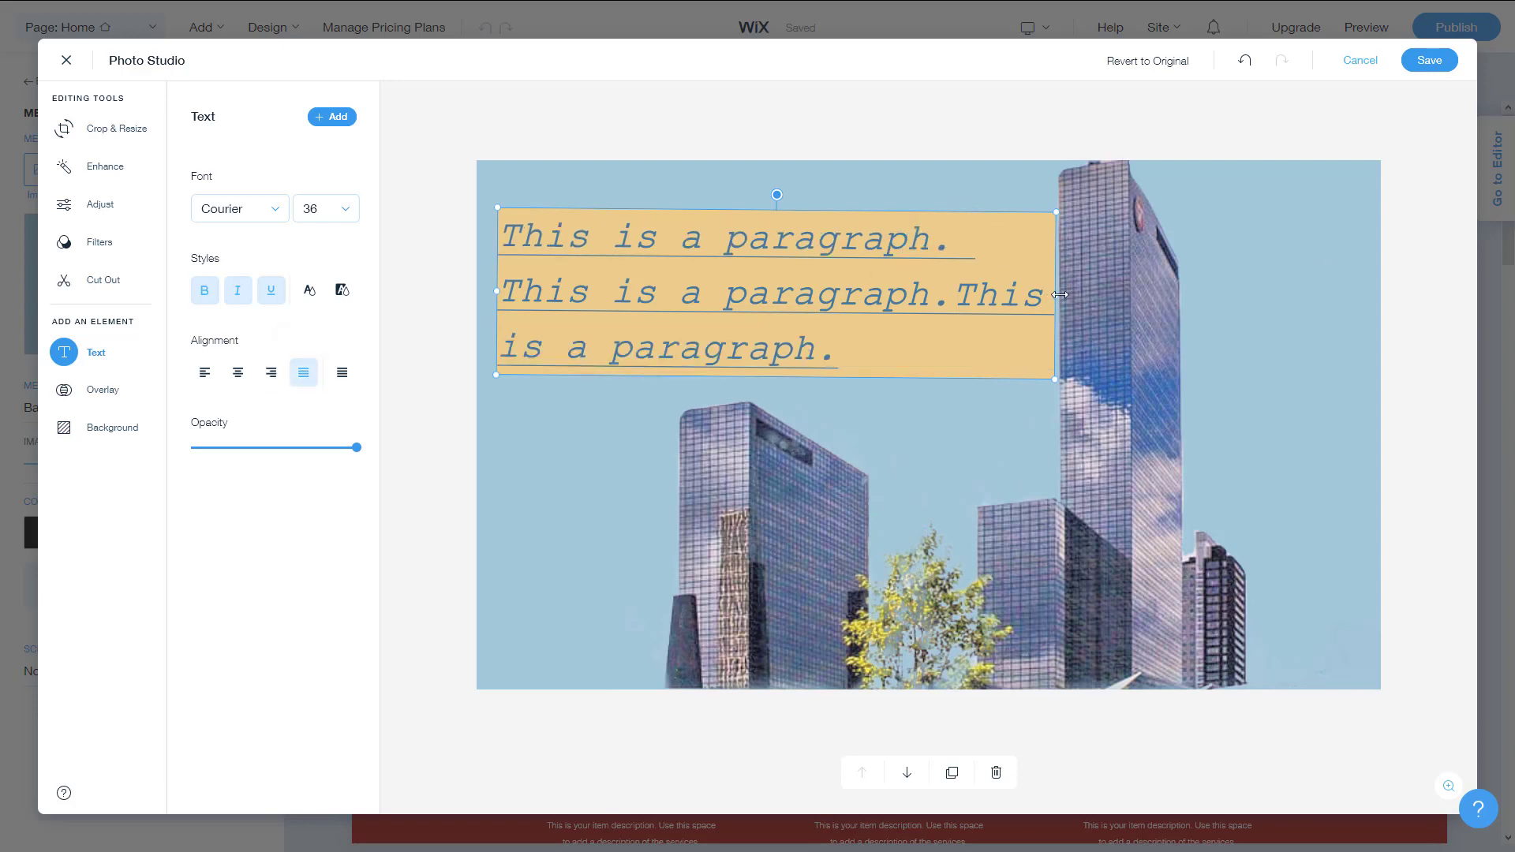
# - Left-align the text with a space added before its third sentence, and widen the box past the tall tower's far side
pyautogui.moveTo(1060, 295); pyautogui.dragTo(1075, 295)
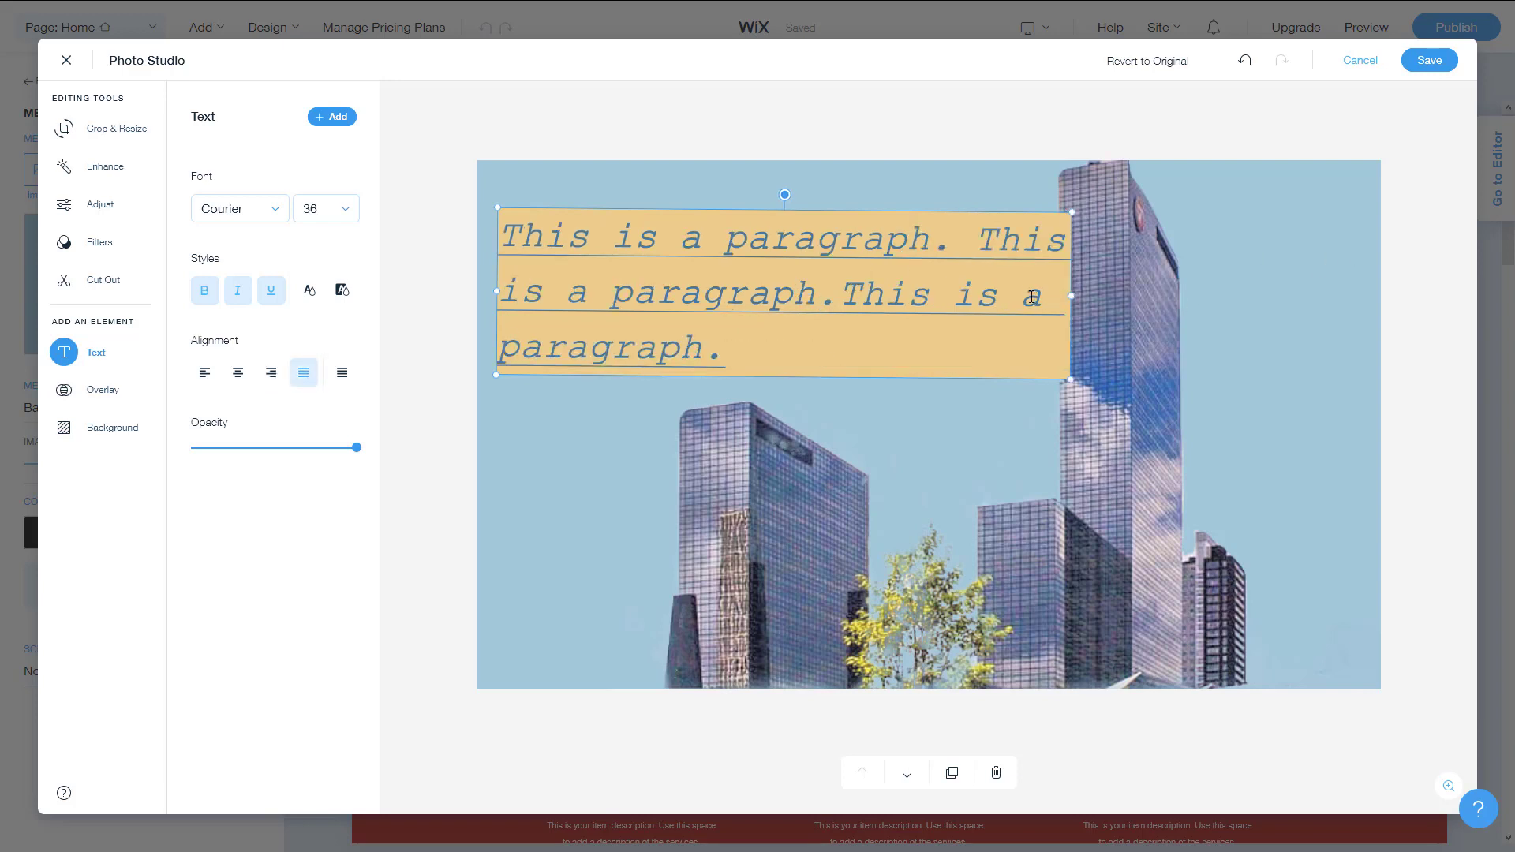
pyautogui.click(836, 299)
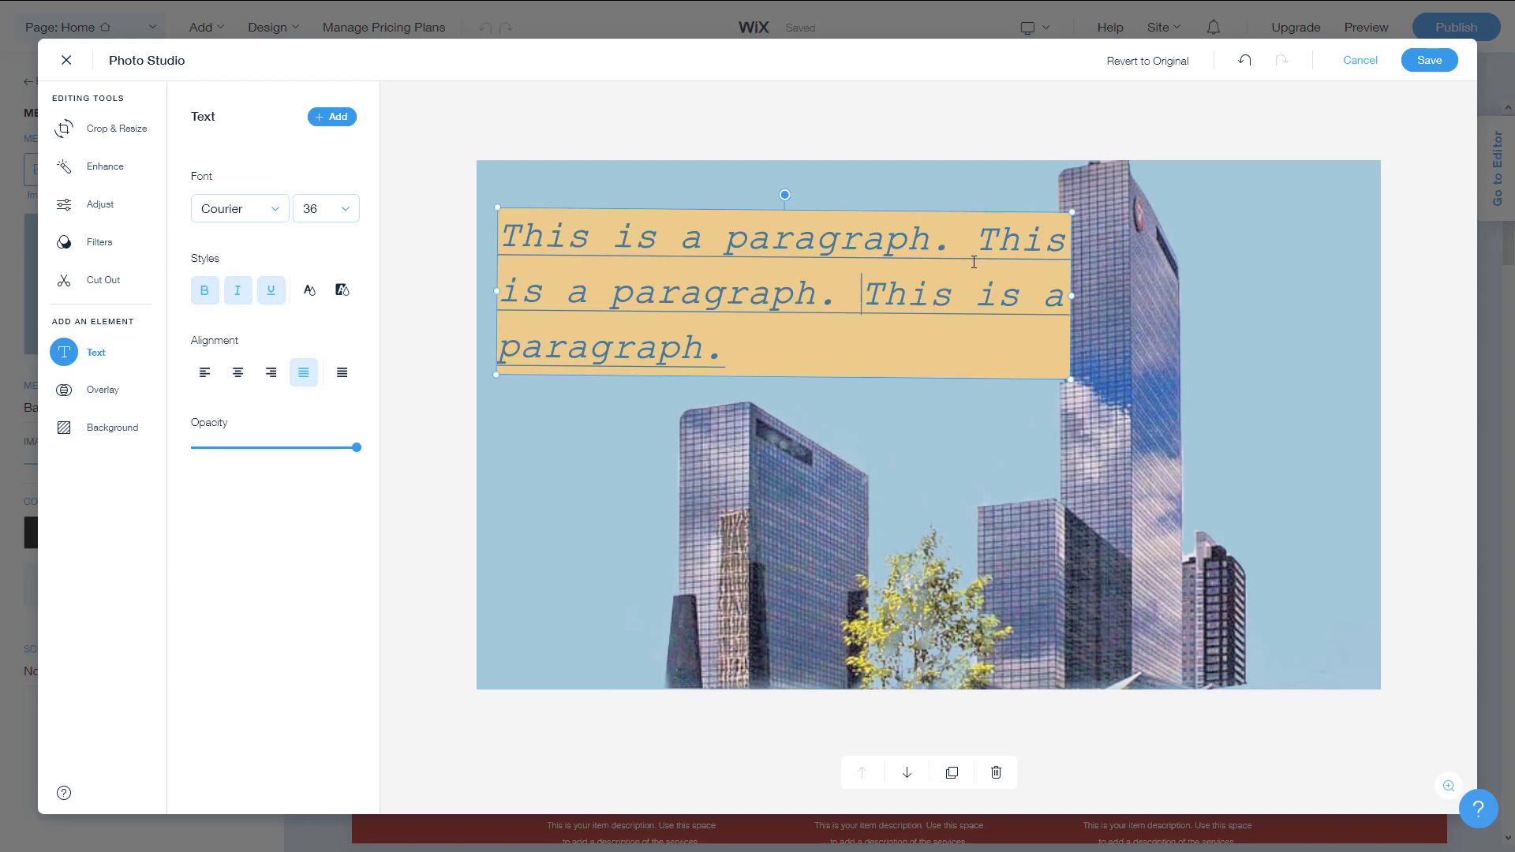
pyautogui.click(206, 374)
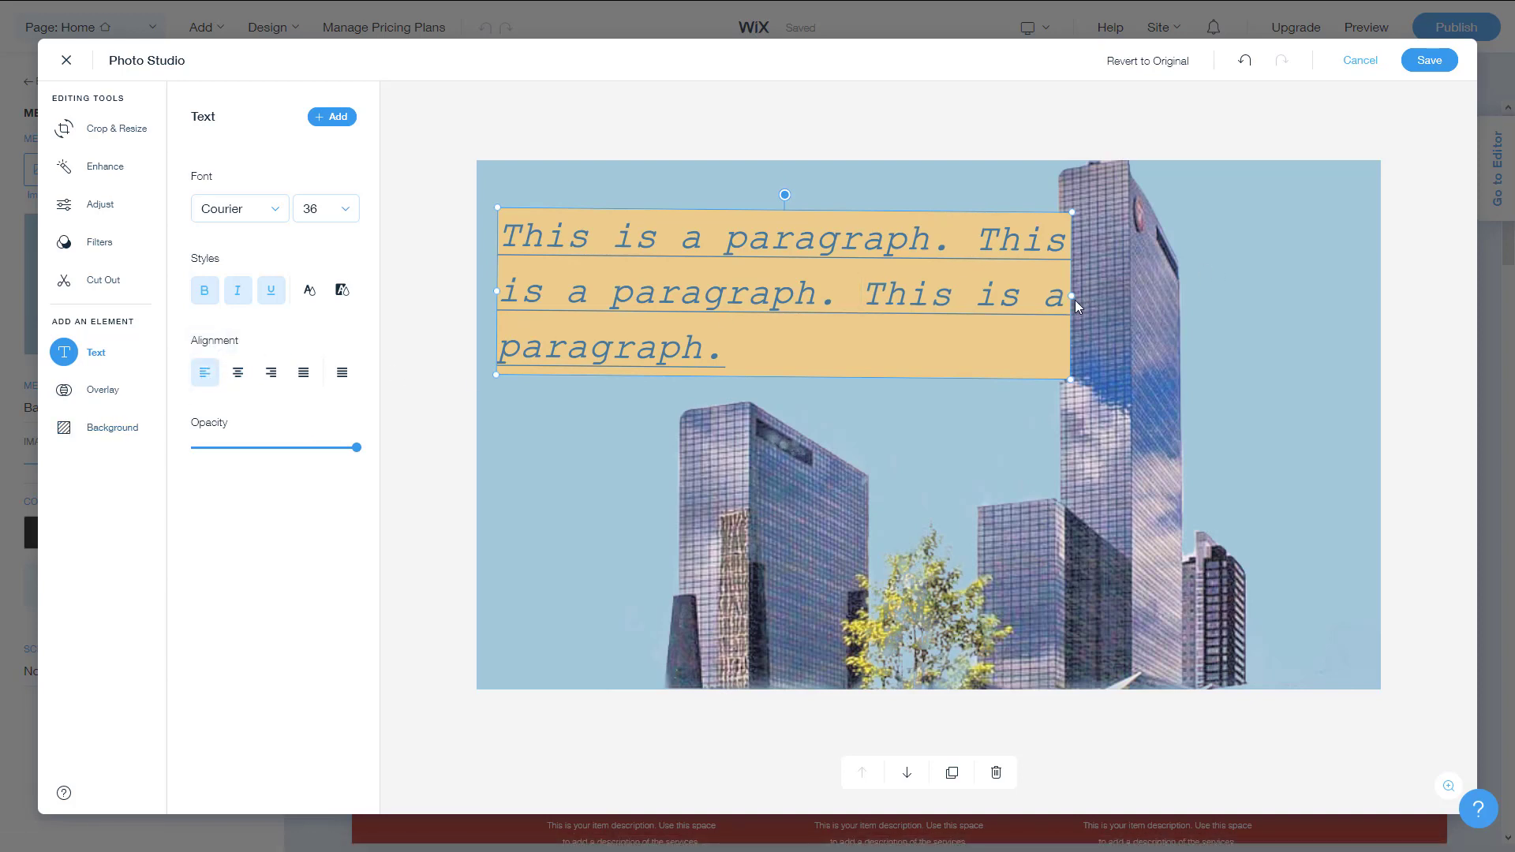
pyautogui.moveTo(1071, 298); pyautogui.dragTo(1202, 306)
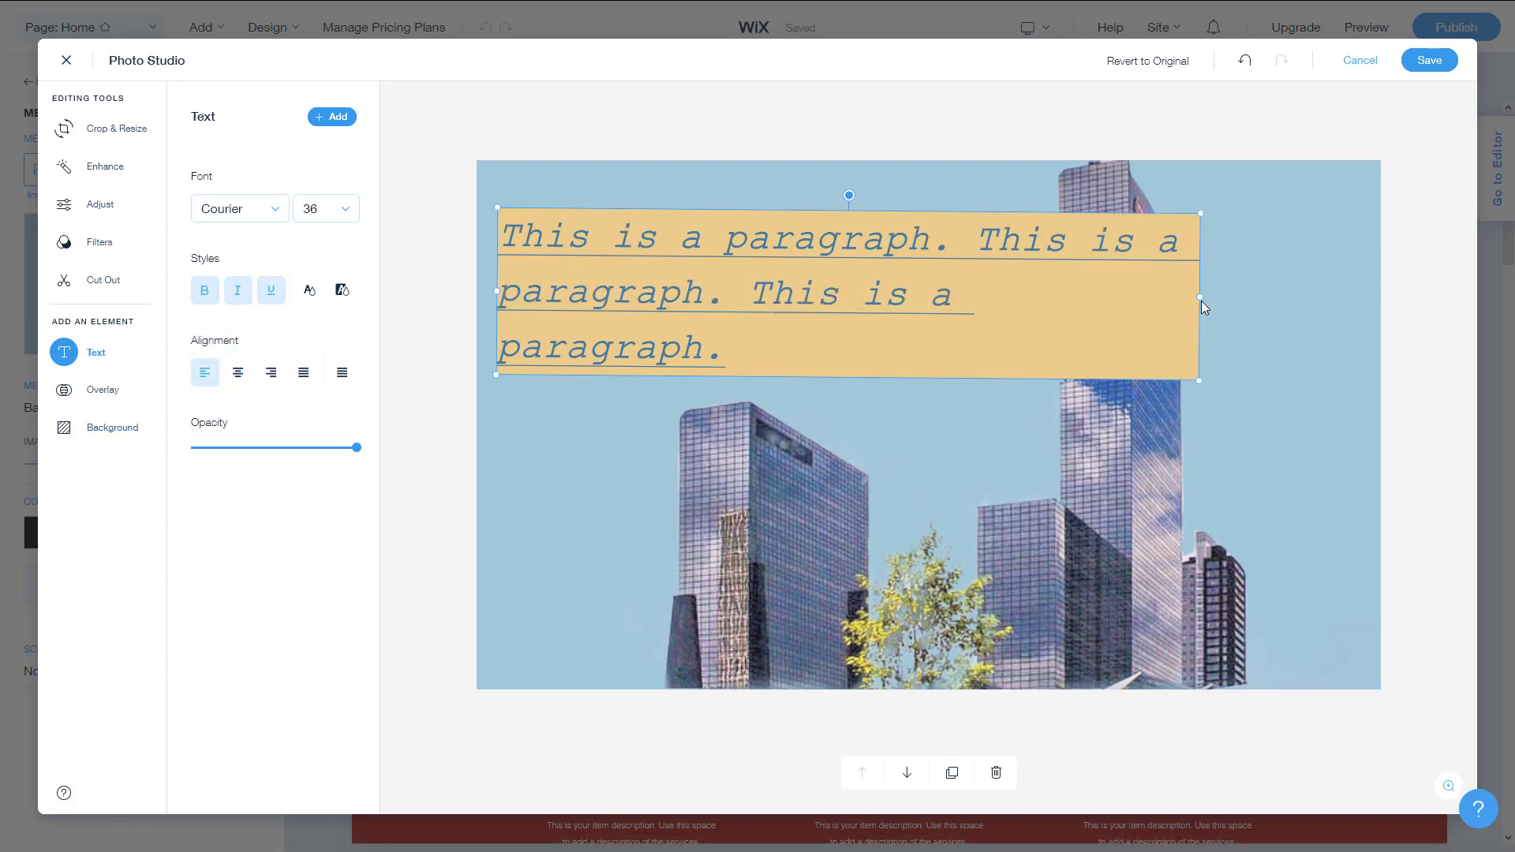
# - Justify the text and try removing the space before its last word, "paragraph."
pyautogui.click(304, 373)
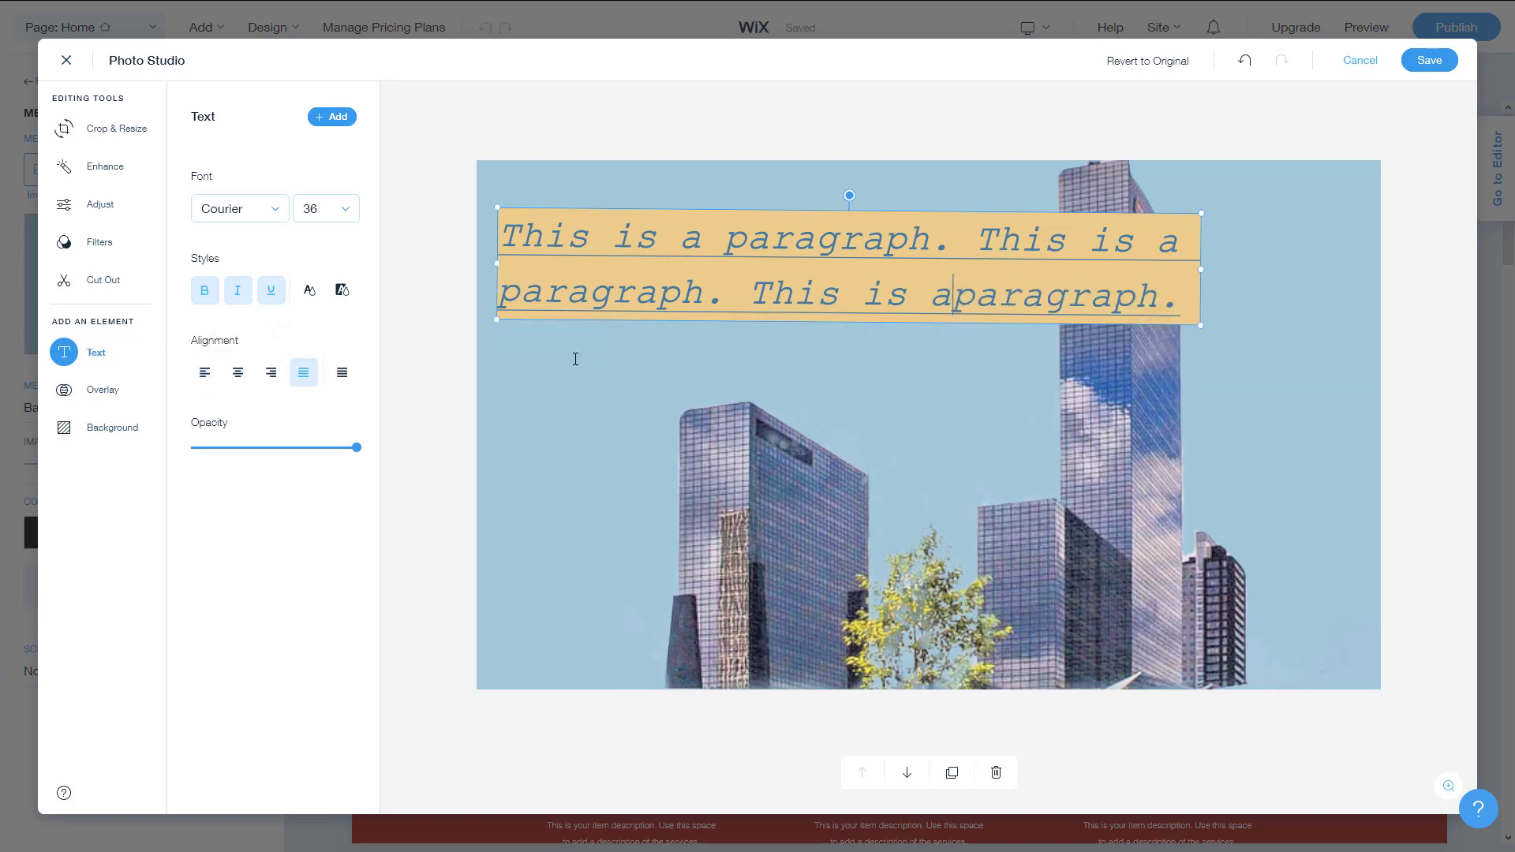
pyautogui.moveTo(745, 356); pyautogui.dragTo(754, 311)
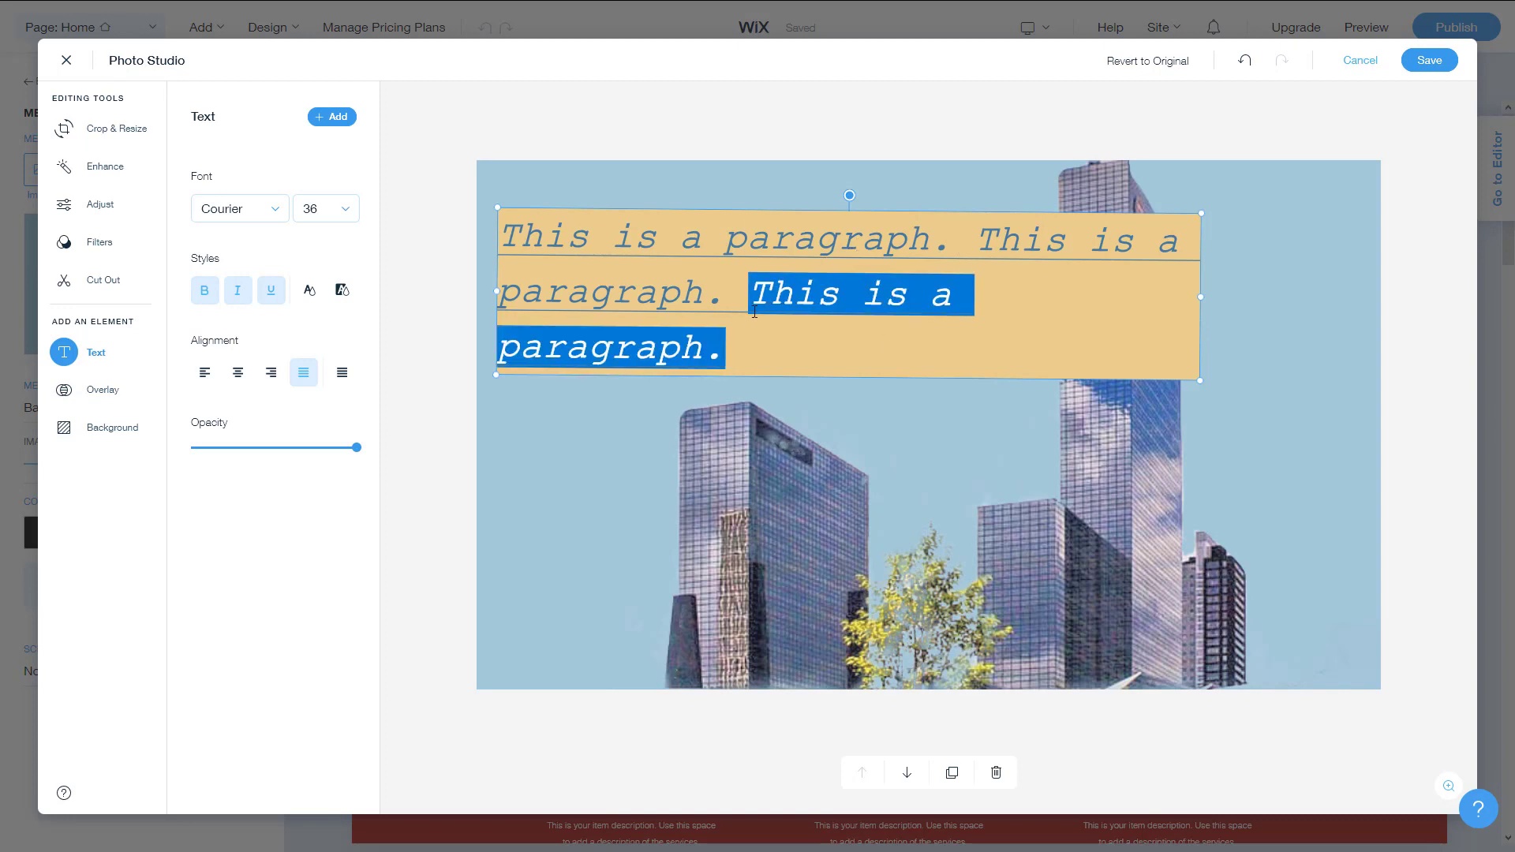
pyautogui.click(503, 348)
pyautogui.press('BackSpace')
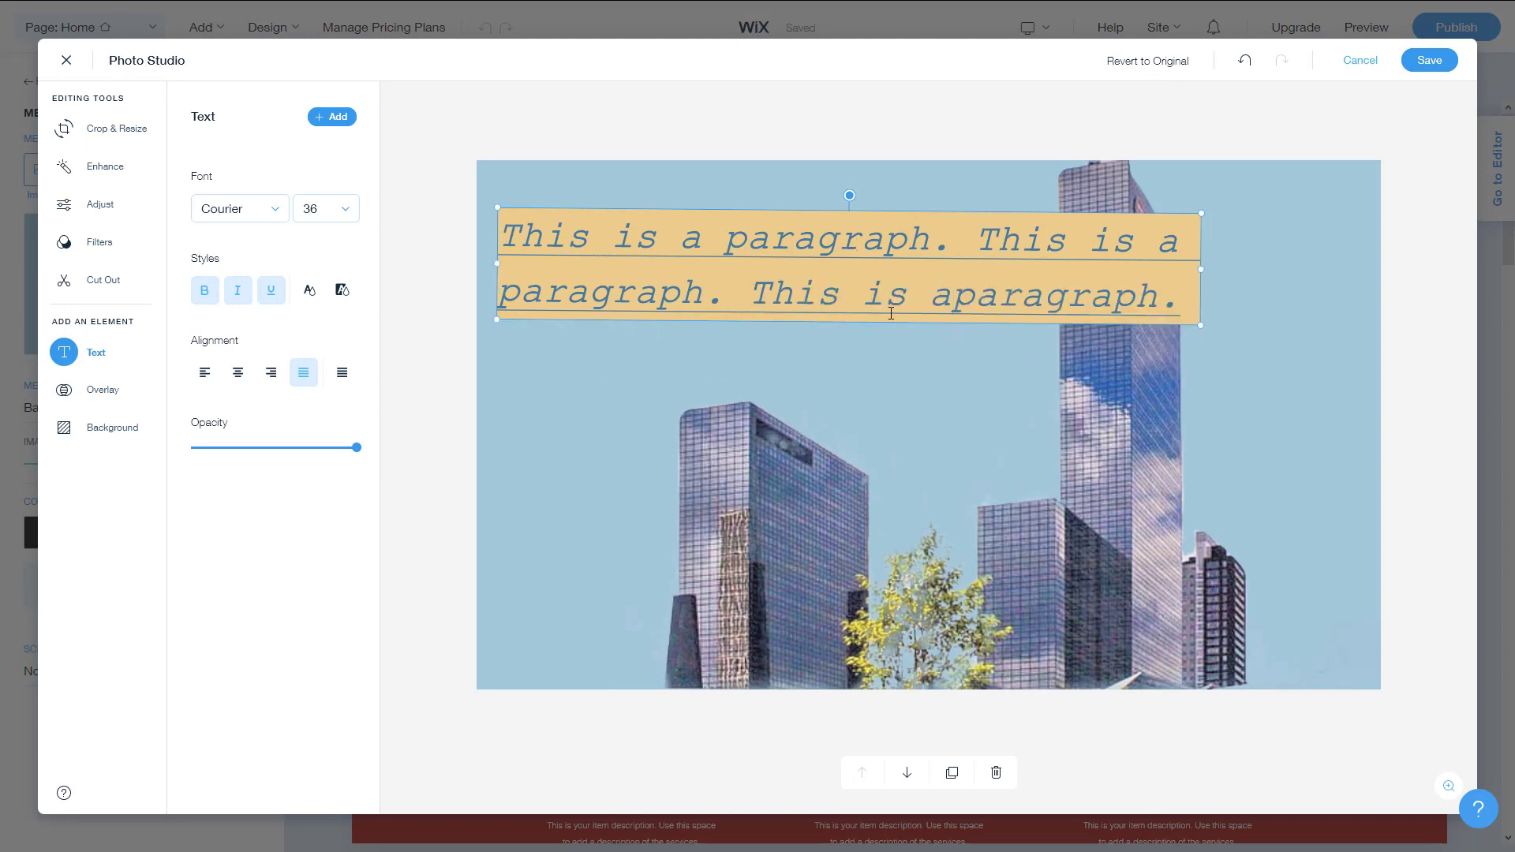
# - Copy the third sentence, "This is a paragraph.", and paste it eight times in its place
pyautogui.moveTo(816, 340); pyautogui.dragTo(755, 297)
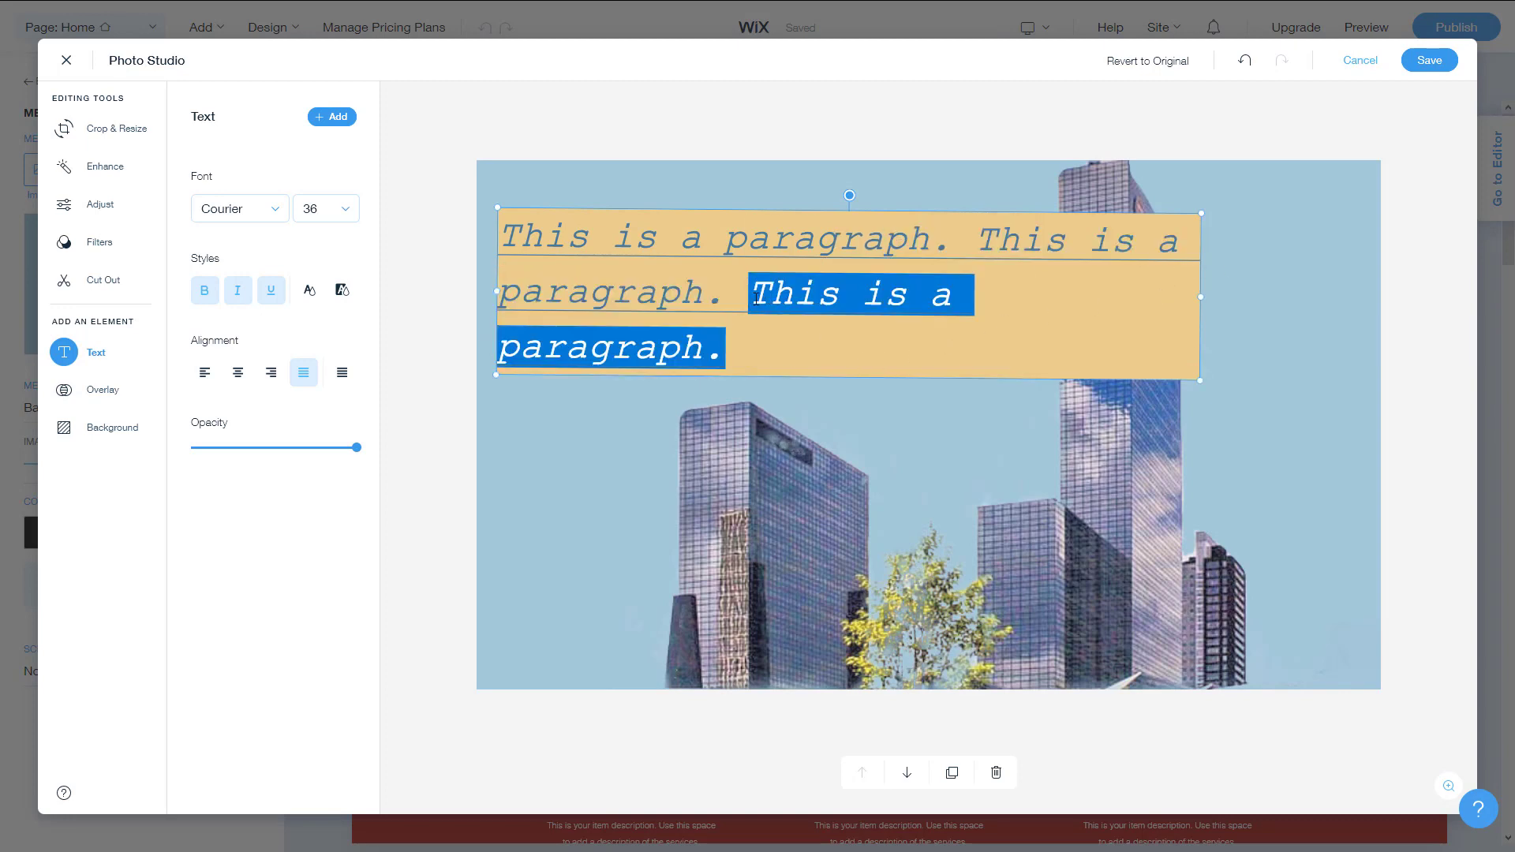
pyautogui.hotkey('ctrl', 'c')
pyautogui.hotkey('ctrl', 'v')
pyautogui.hotkey('ctrl', 'v')
pyautogui.hotkey('ctrl', 'v')
pyautogui.hotkey('ctrl', 'v')
pyautogui.hotkey('ctrl', 'v')
pyautogui.hotkey('ctrl', 'v')
pyautogui.hotkey('ctrl', 'v')
pyautogui.hotkey('ctrl', 'v')
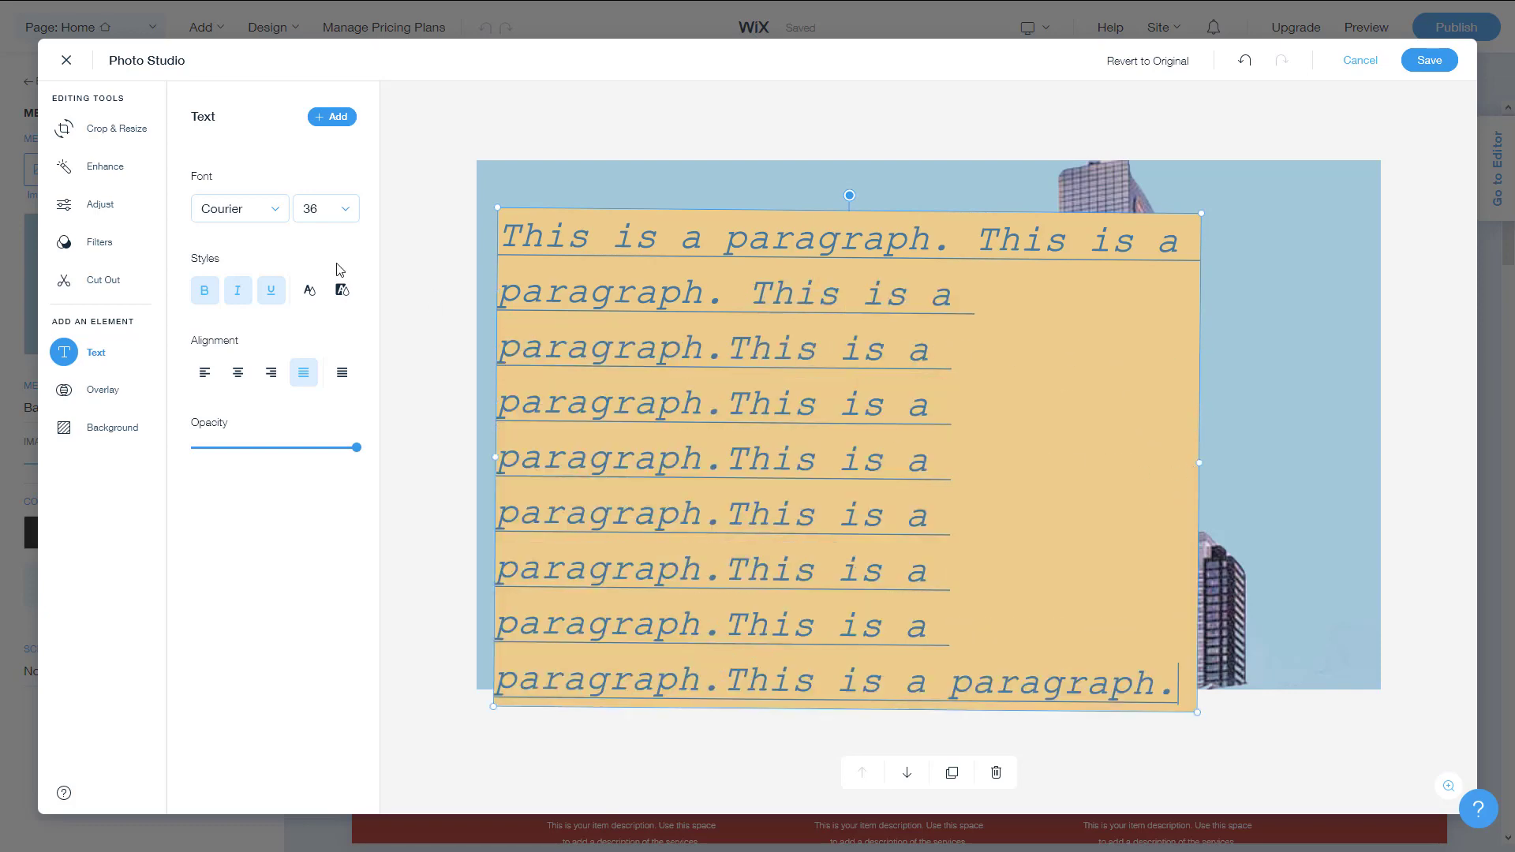
# - Set the font size of all the text to 18 and align it left
pyautogui.hotkey('ctrl', 'a')
pyautogui.click(345, 209)
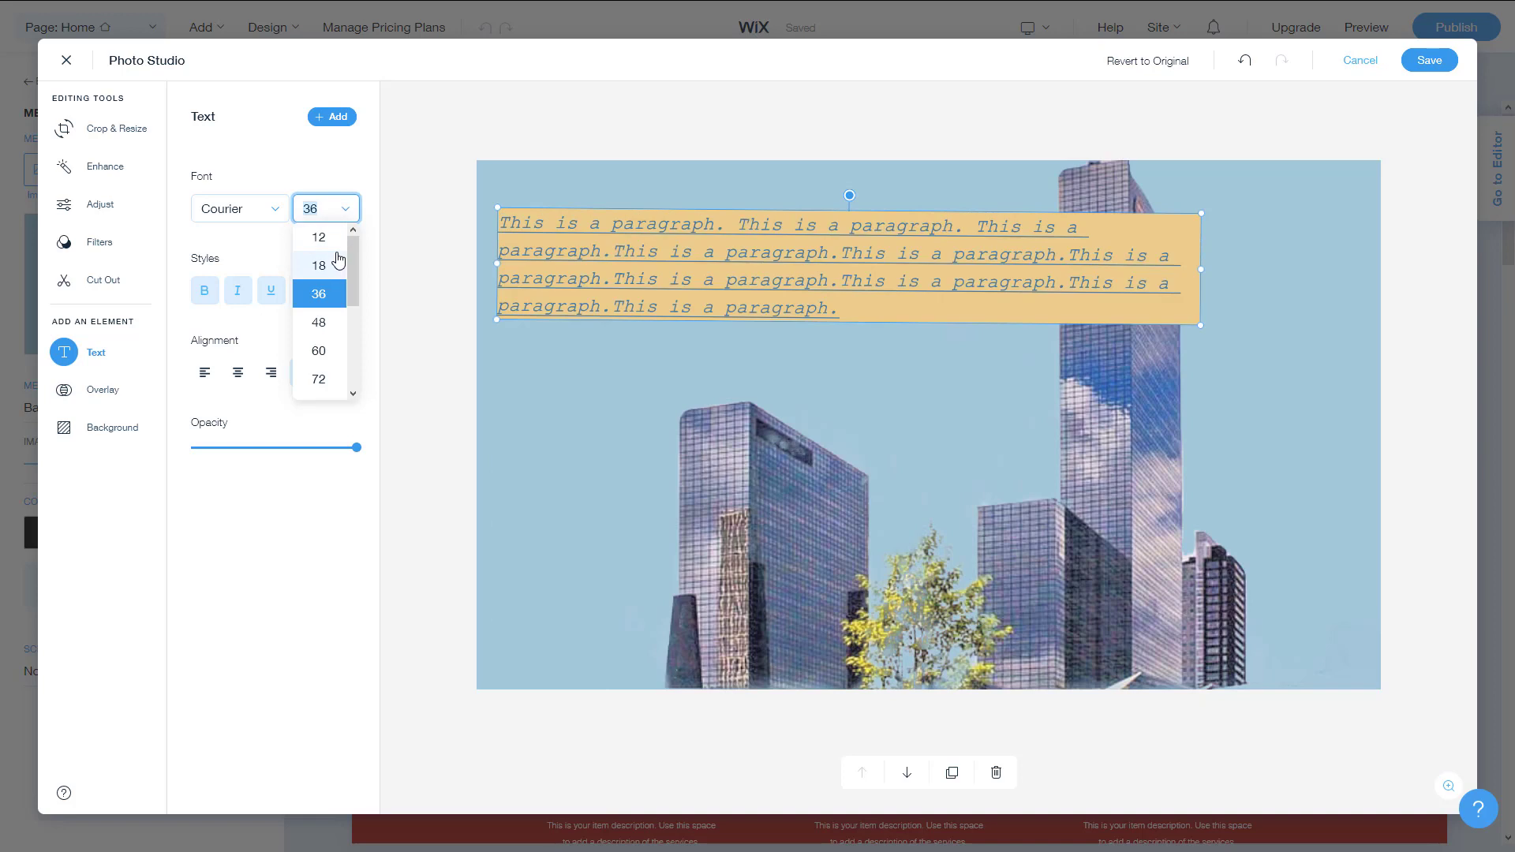
pyautogui.click(338, 264)
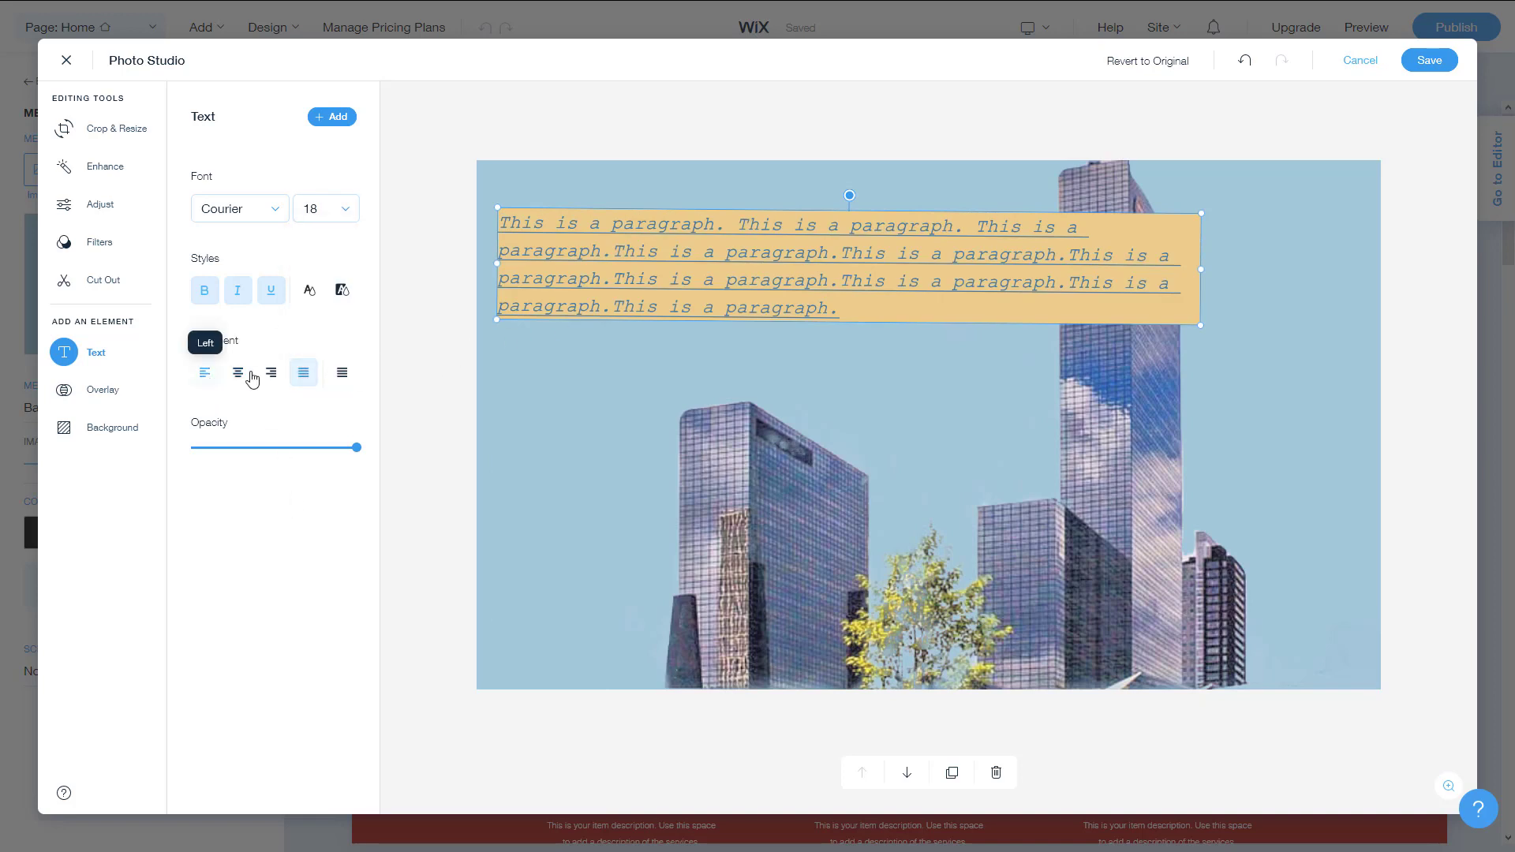
pyautogui.click(205, 372)
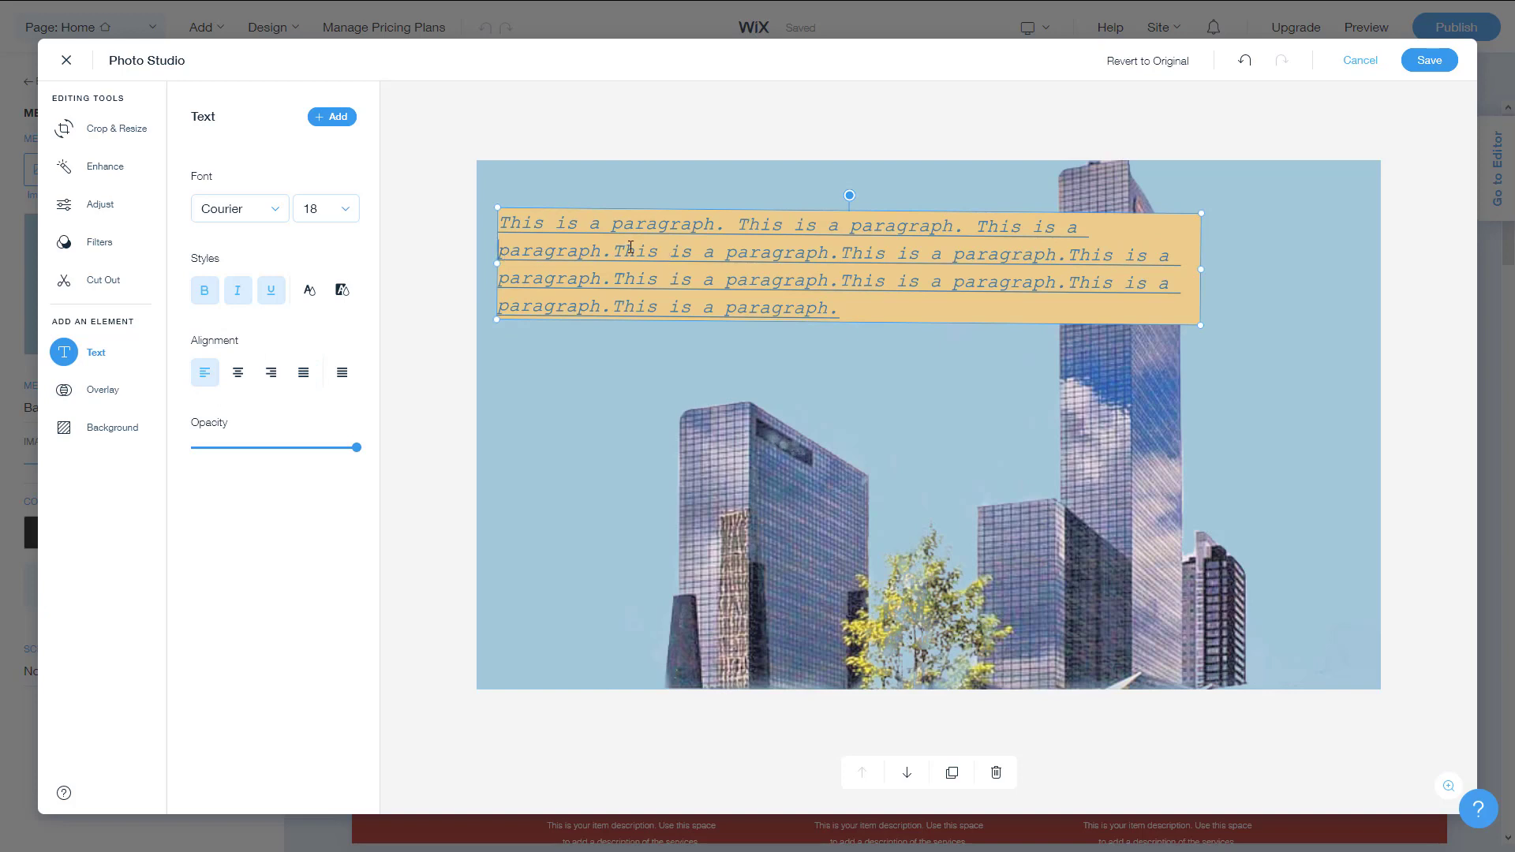
# - Insert the missing space after the first word of the second, third and fourth lines, and justify the whole text
pyautogui.press('Down')
pyautogui.press('Left')
pyautogui.press('Down')
pyautogui.press('Left')
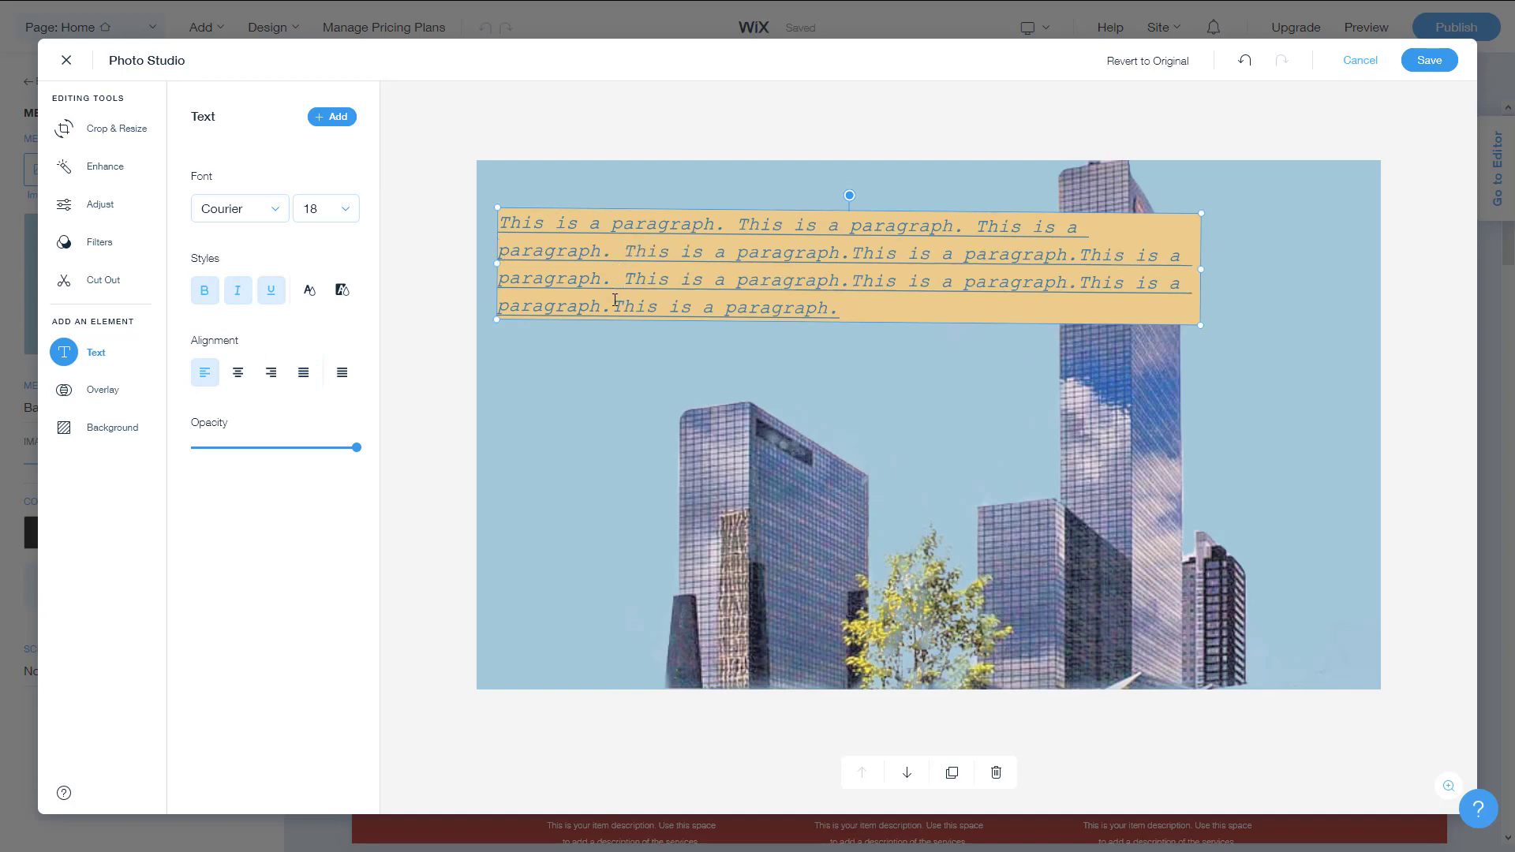
pyautogui.press('Left')
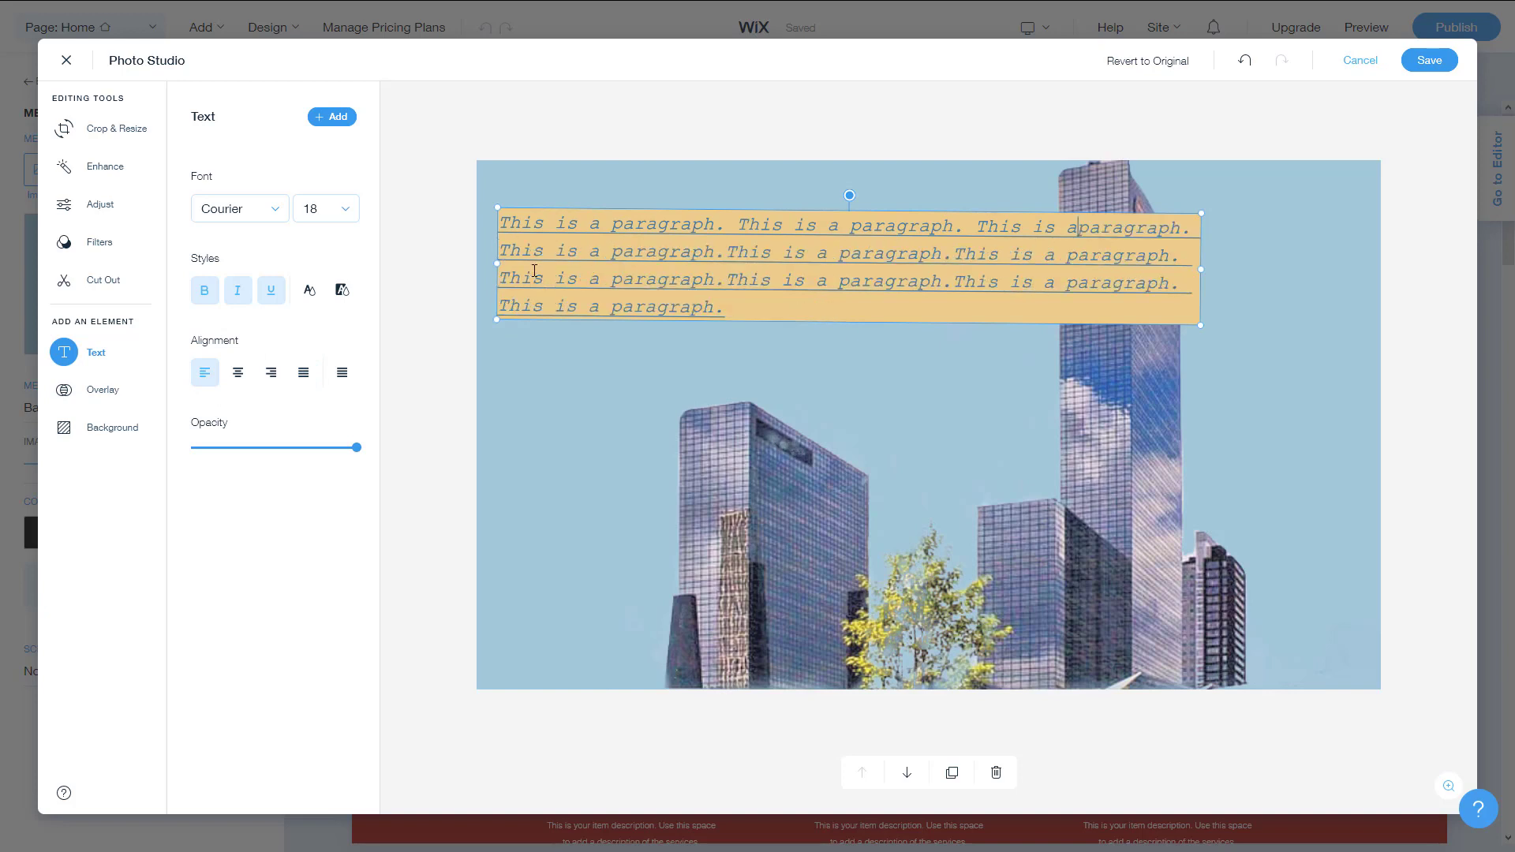
pyautogui.click(302, 372)
pyautogui.click(1201, 266)
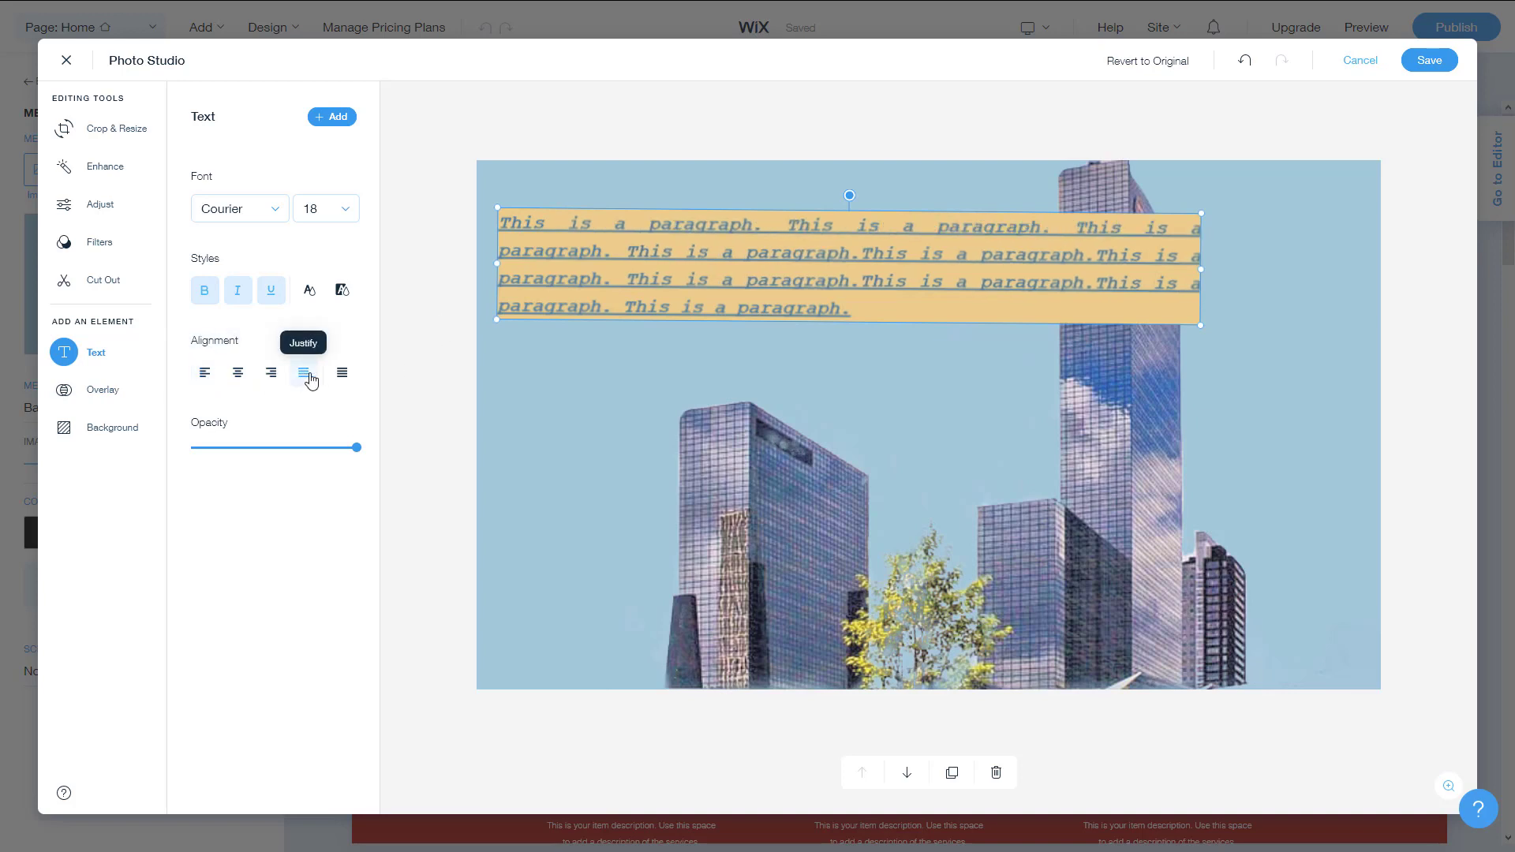
# - Try line spacings of 0.7 and 1.2 for the paragraph, and set it to 2.5
pyautogui.click(341, 378)
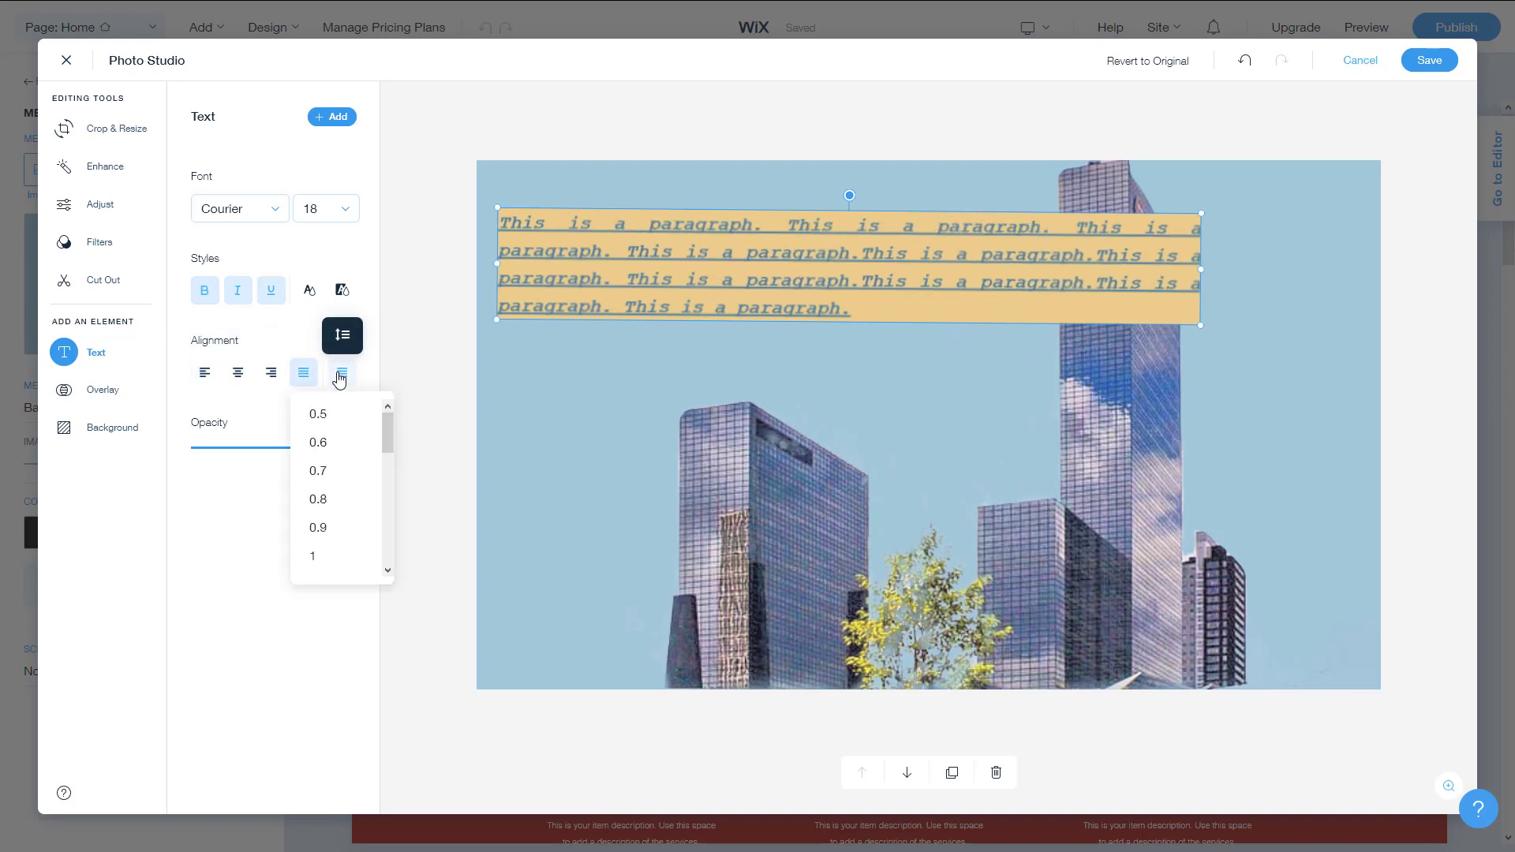
pyautogui.click(324, 471)
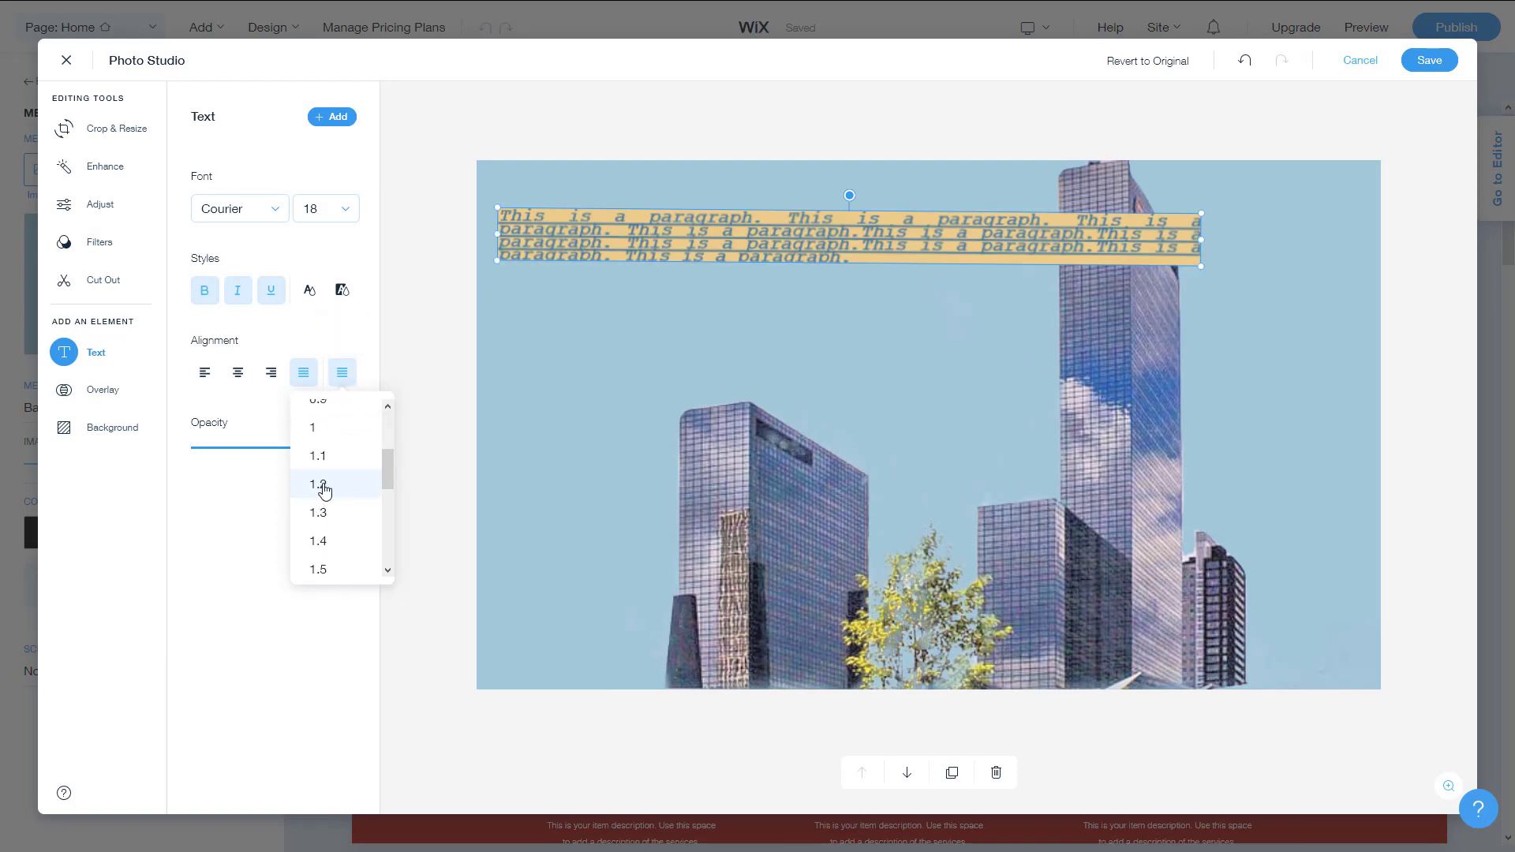
pyautogui.click(320, 487)
pyautogui.scroll(-1, 359, 497)
pyautogui.scroll(-3, 355, 513)
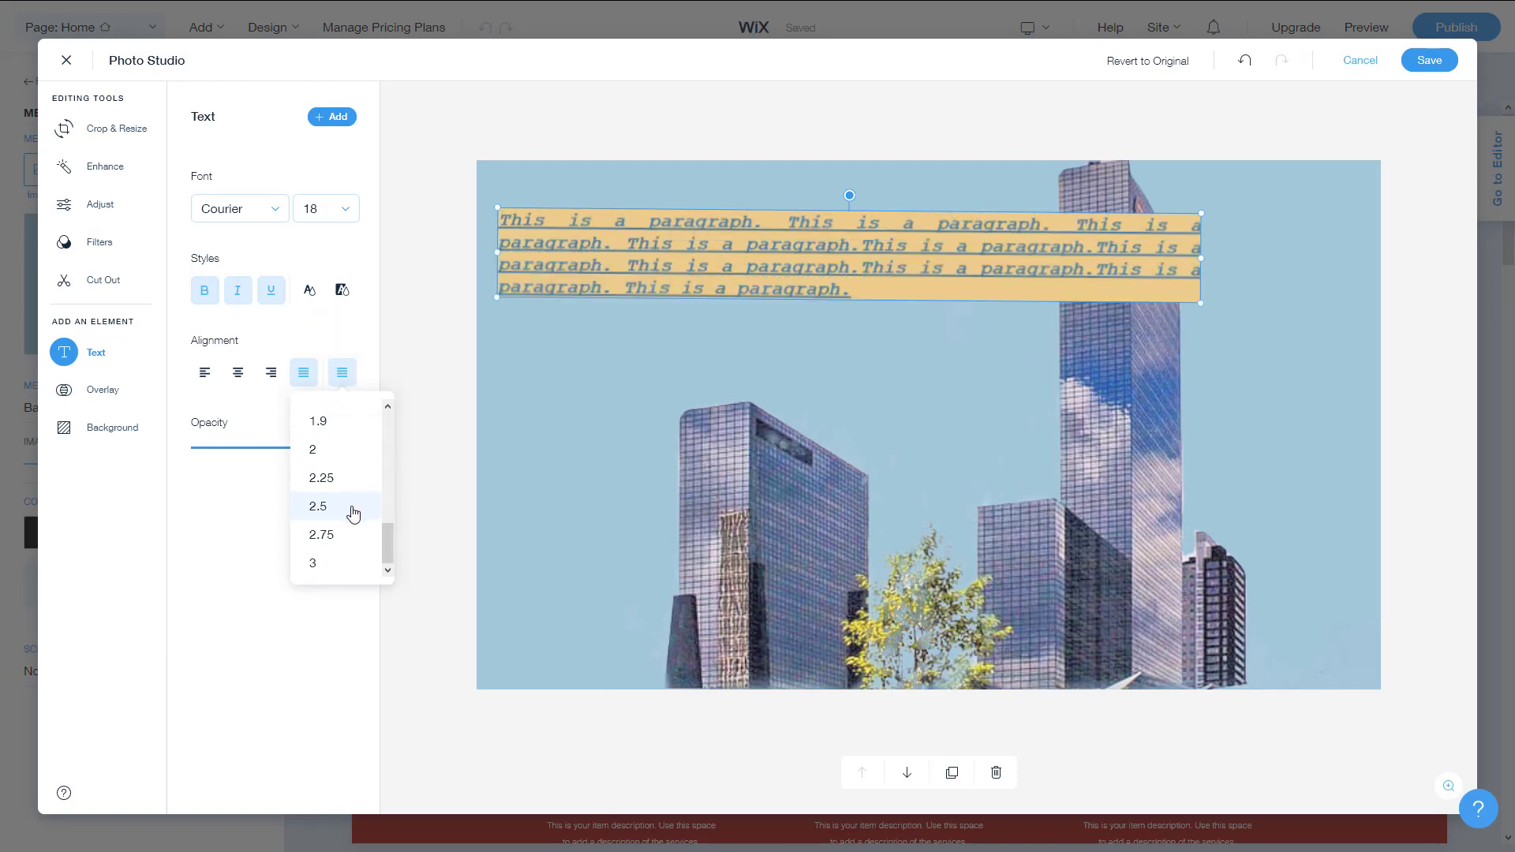
pyautogui.click(352, 507)
pyautogui.click(251, 495)
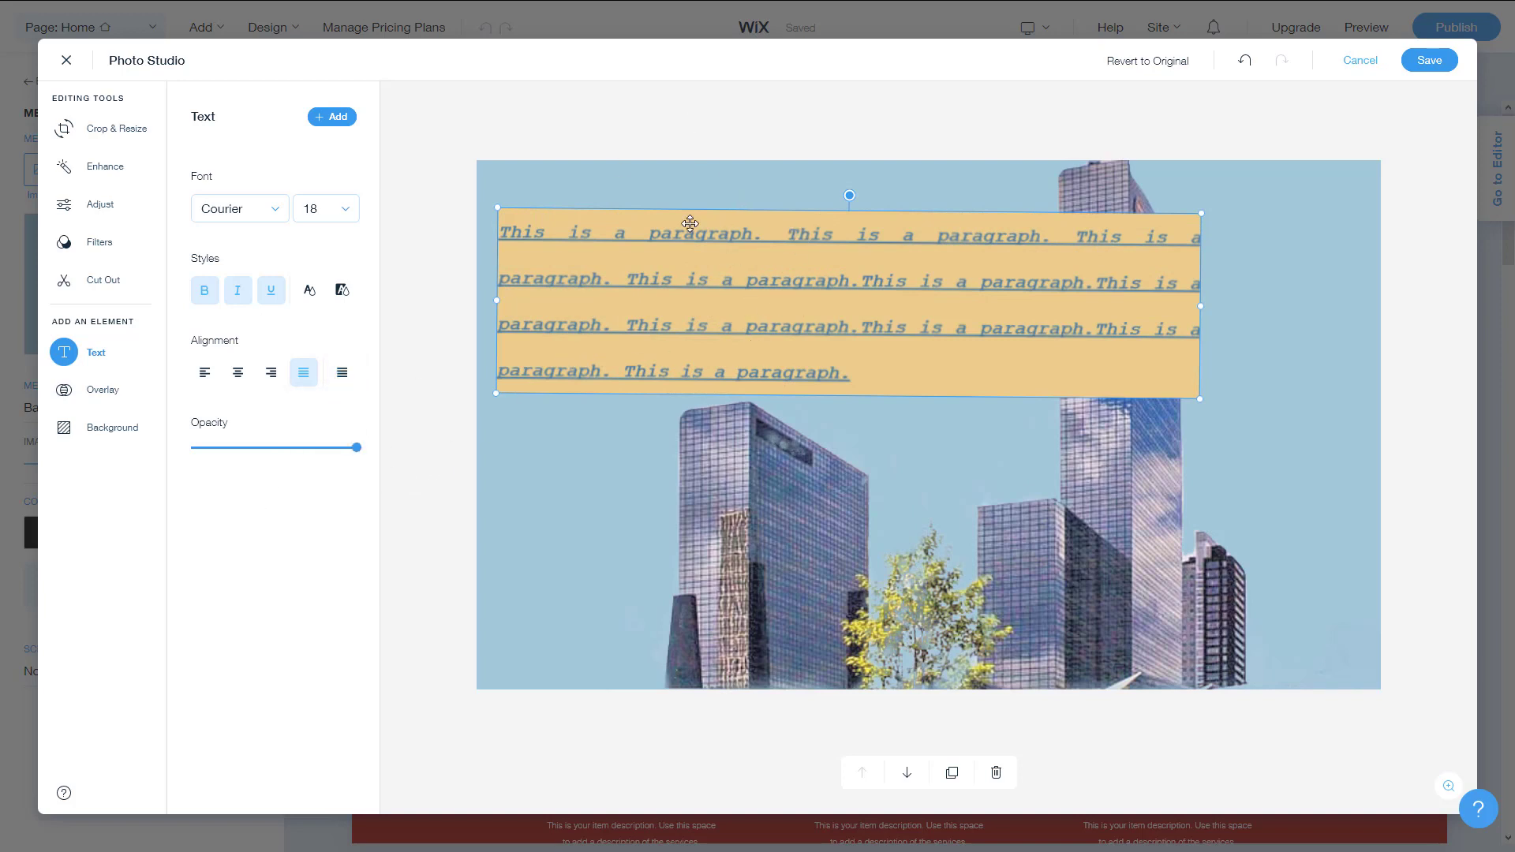
# - Move the paragraph block slightly up and to the right on the image, and add a new text element below it
pyautogui.moveTo(354, 449); pyautogui.dragTo(604, 472)
pyautogui.moveTo(908, 379); pyautogui.dragTo(935, 355)
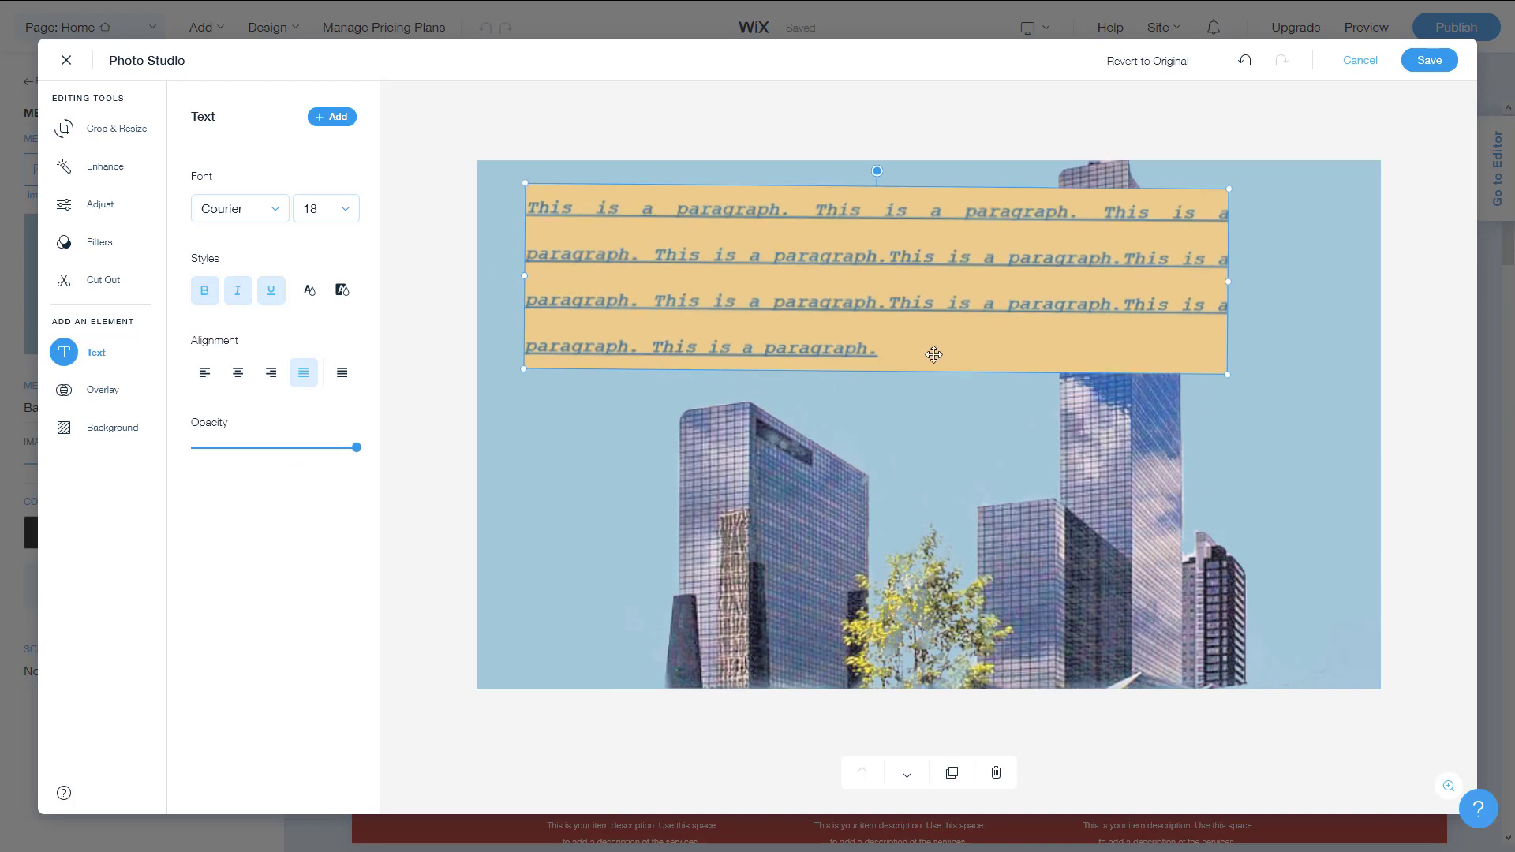
pyautogui.click(339, 116)
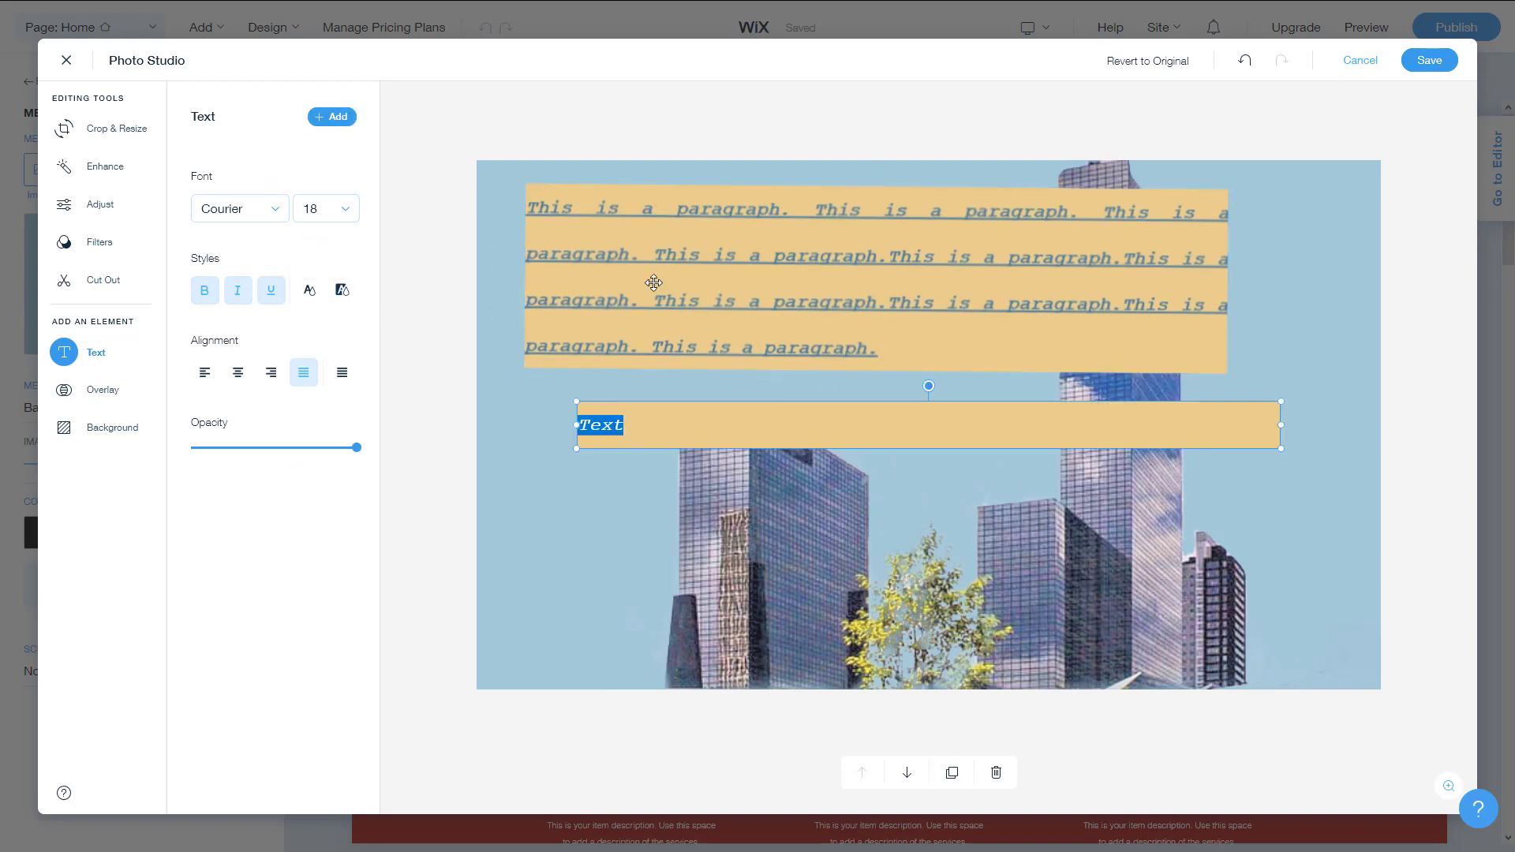
pyautogui.click(675, 483)
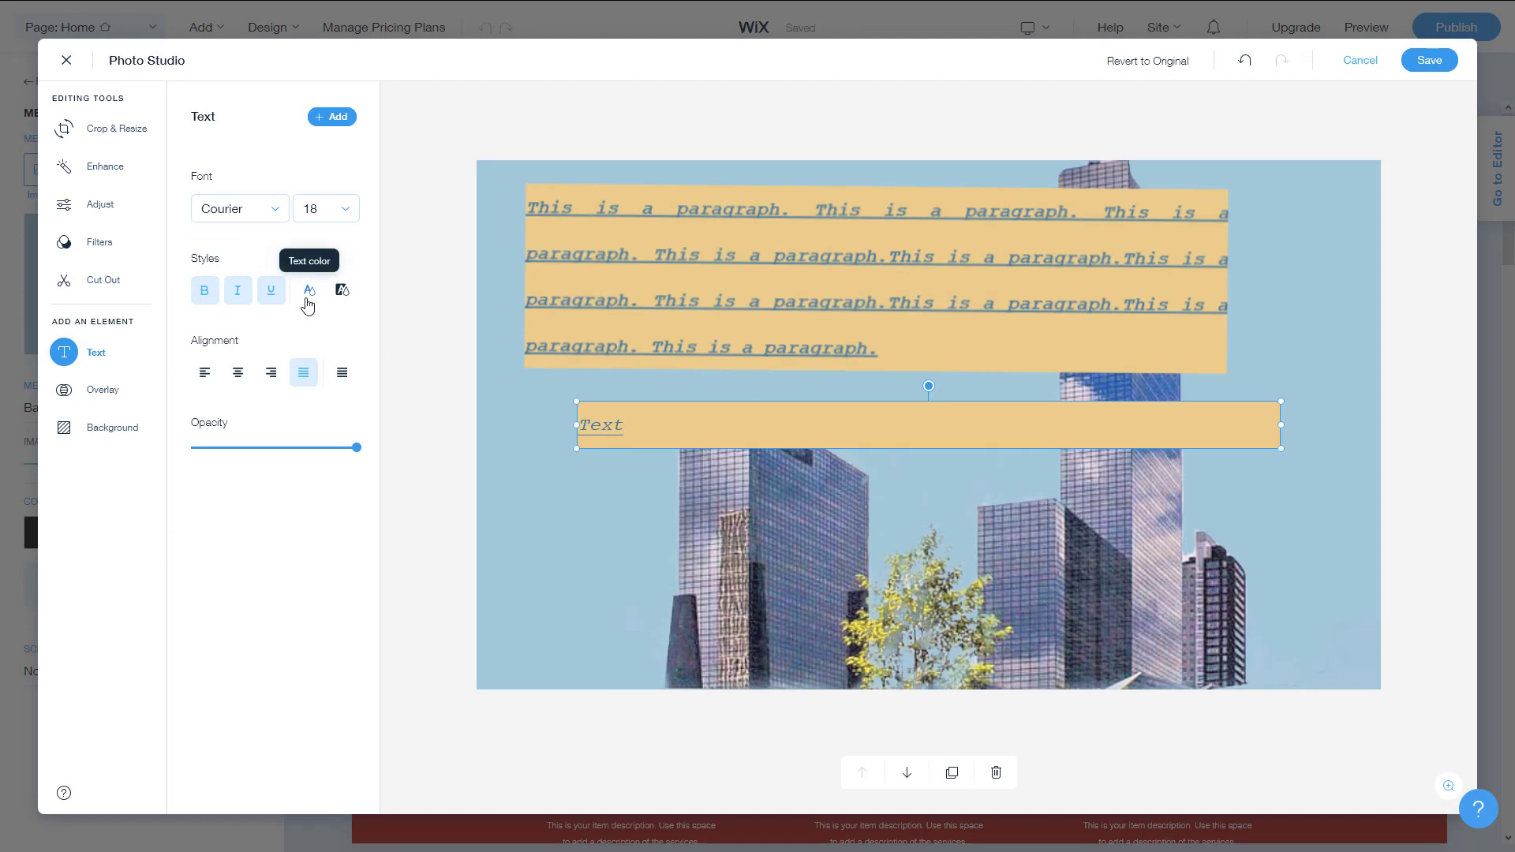
# - Center the new element's text and change its background color to pink
pyautogui.click(237, 372)
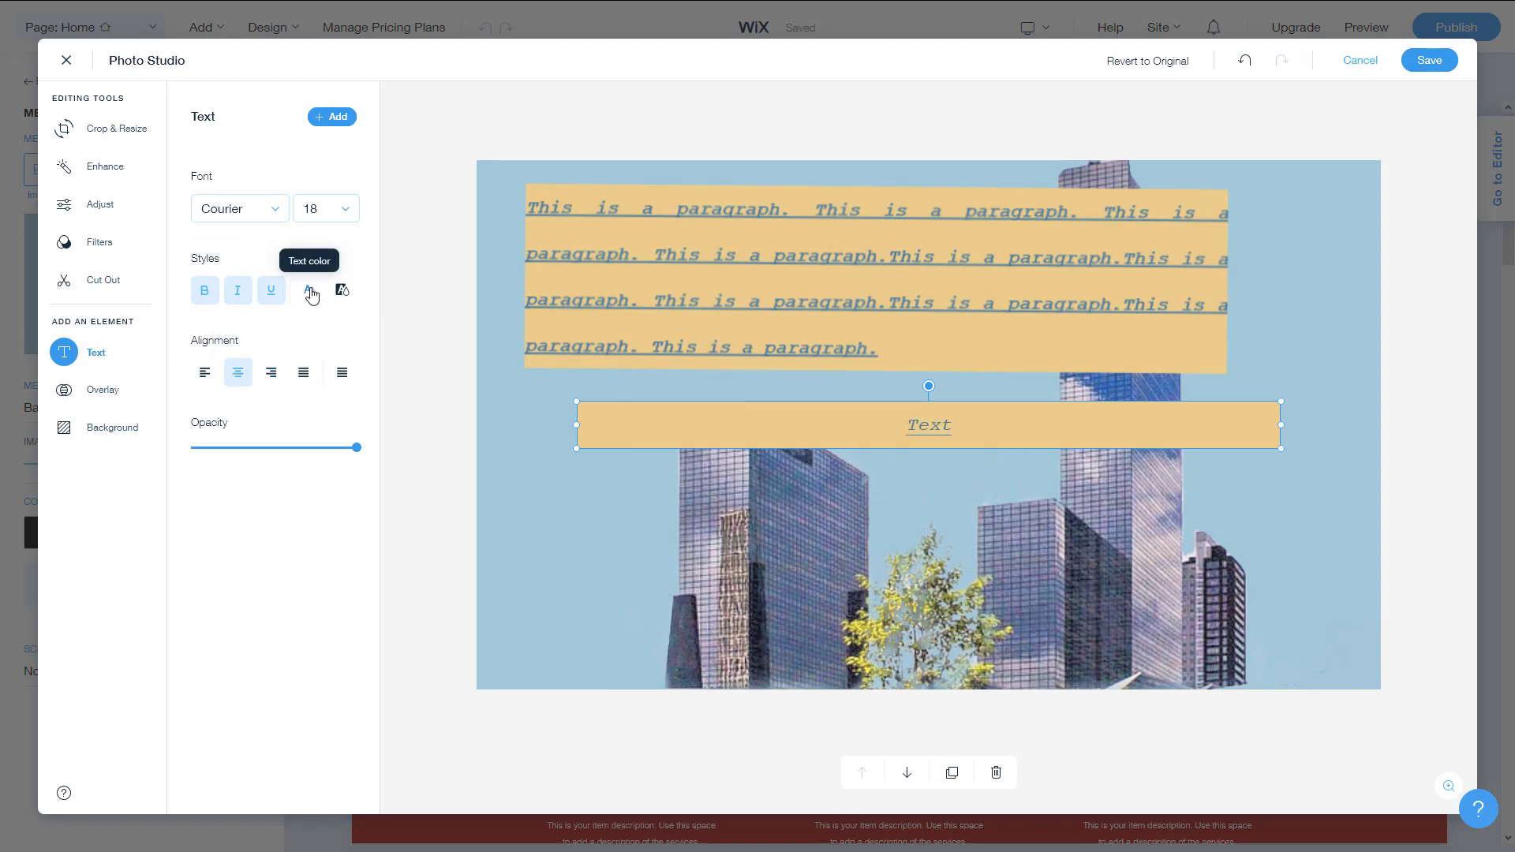
pyautogui.click(339, 292)
pyautogui.click(372, 196)
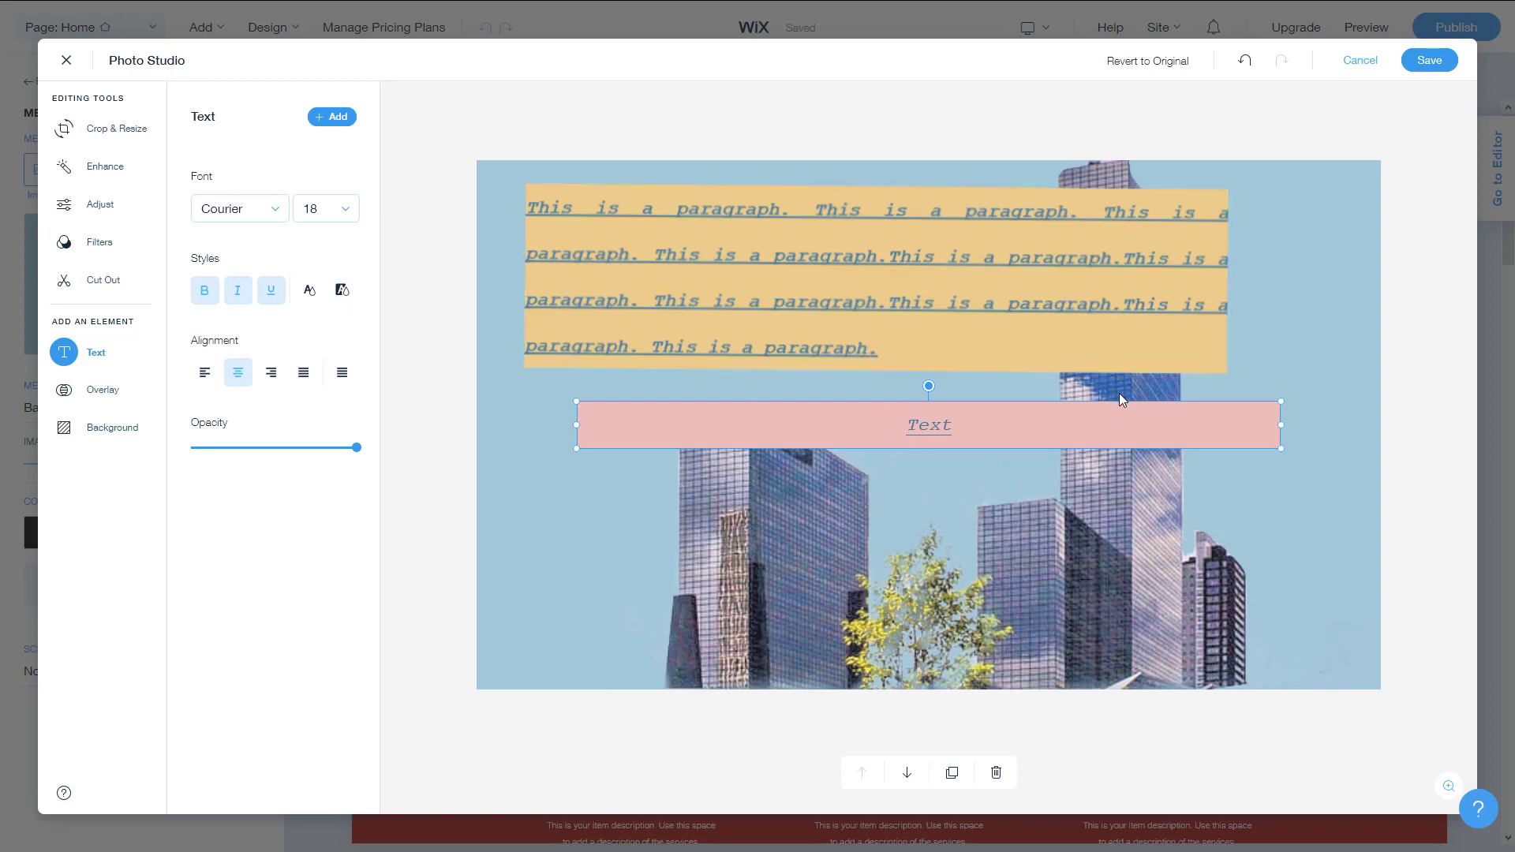
# - Overlap the pink text element with the paragraph and bring it to the front, moving it back below the paragraph
pyautogui.moveTo(1076, 423); pyautogui.dragTo(1020, 378)
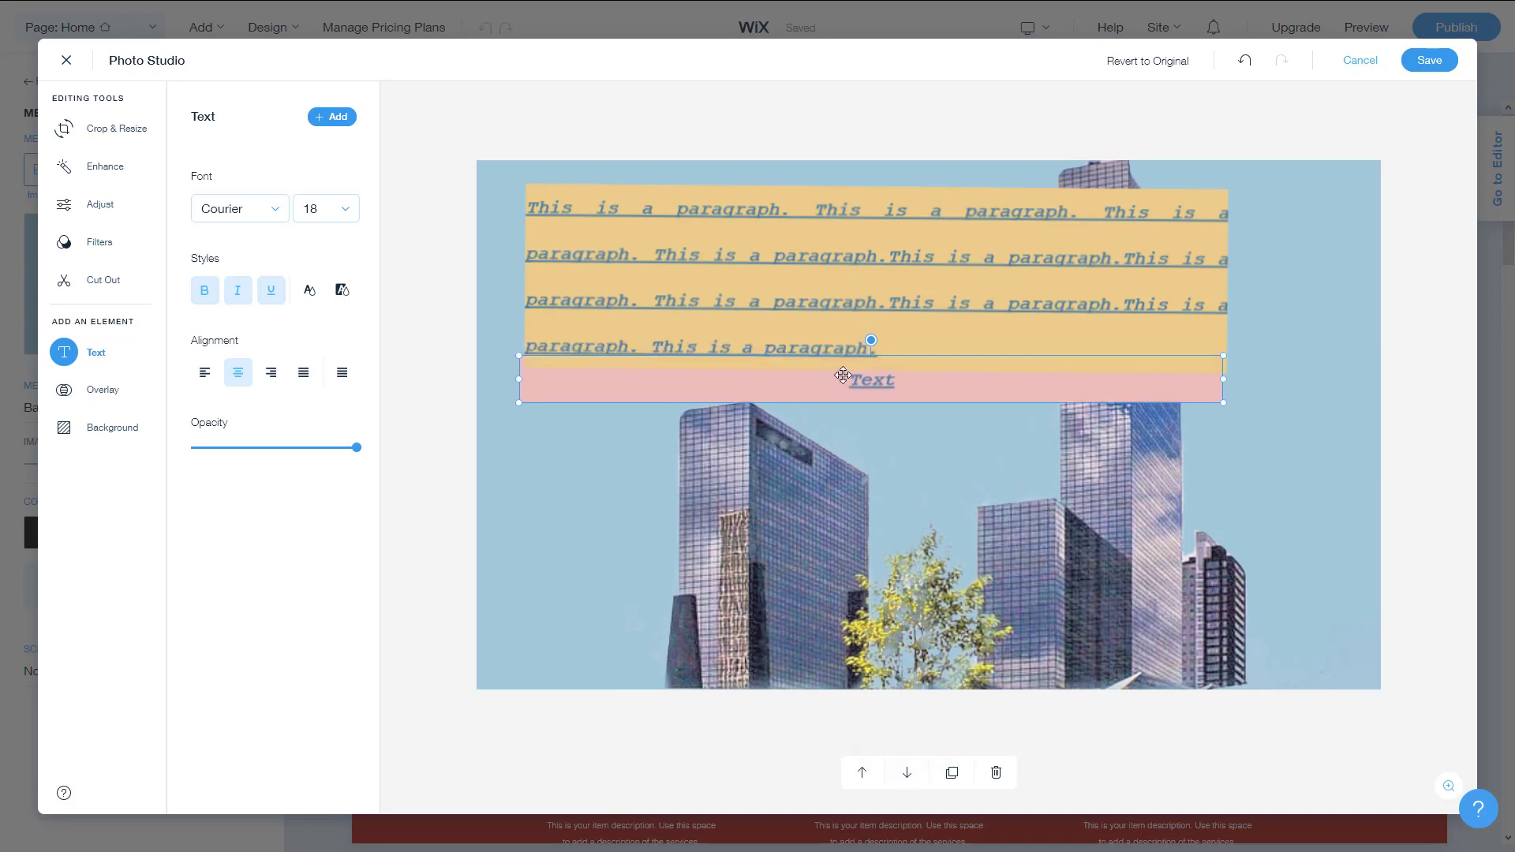
pyautogui.moveTo(845, 384)
pyautogui.mouseDown()
pyautogui.moveTo(854, 352)
pyautogui.moveTo(855, 379)
pyautogui.mouseUp()
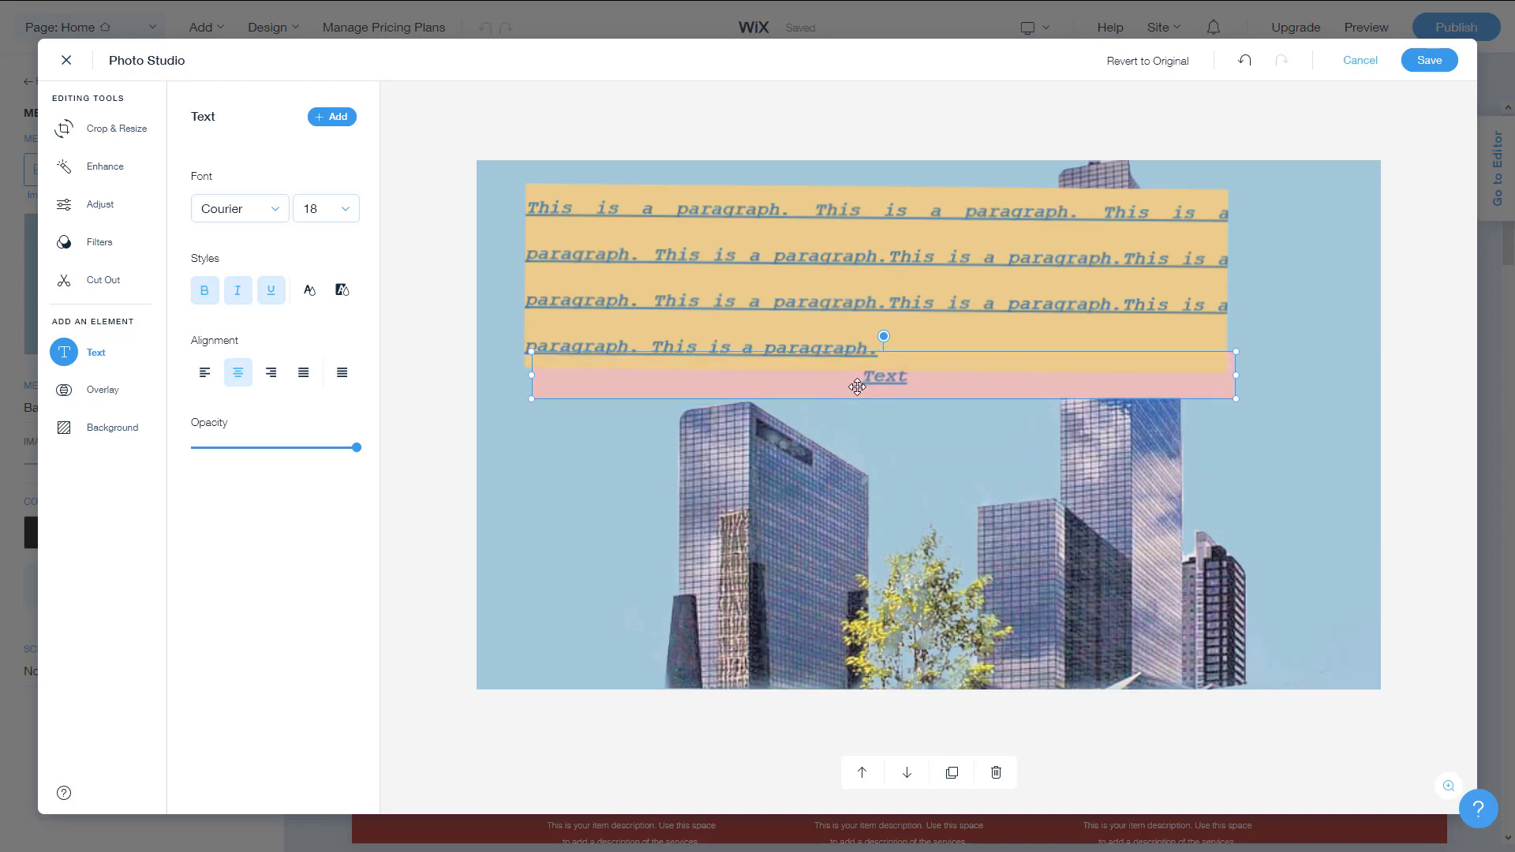
pyautogui.click(865, 779)
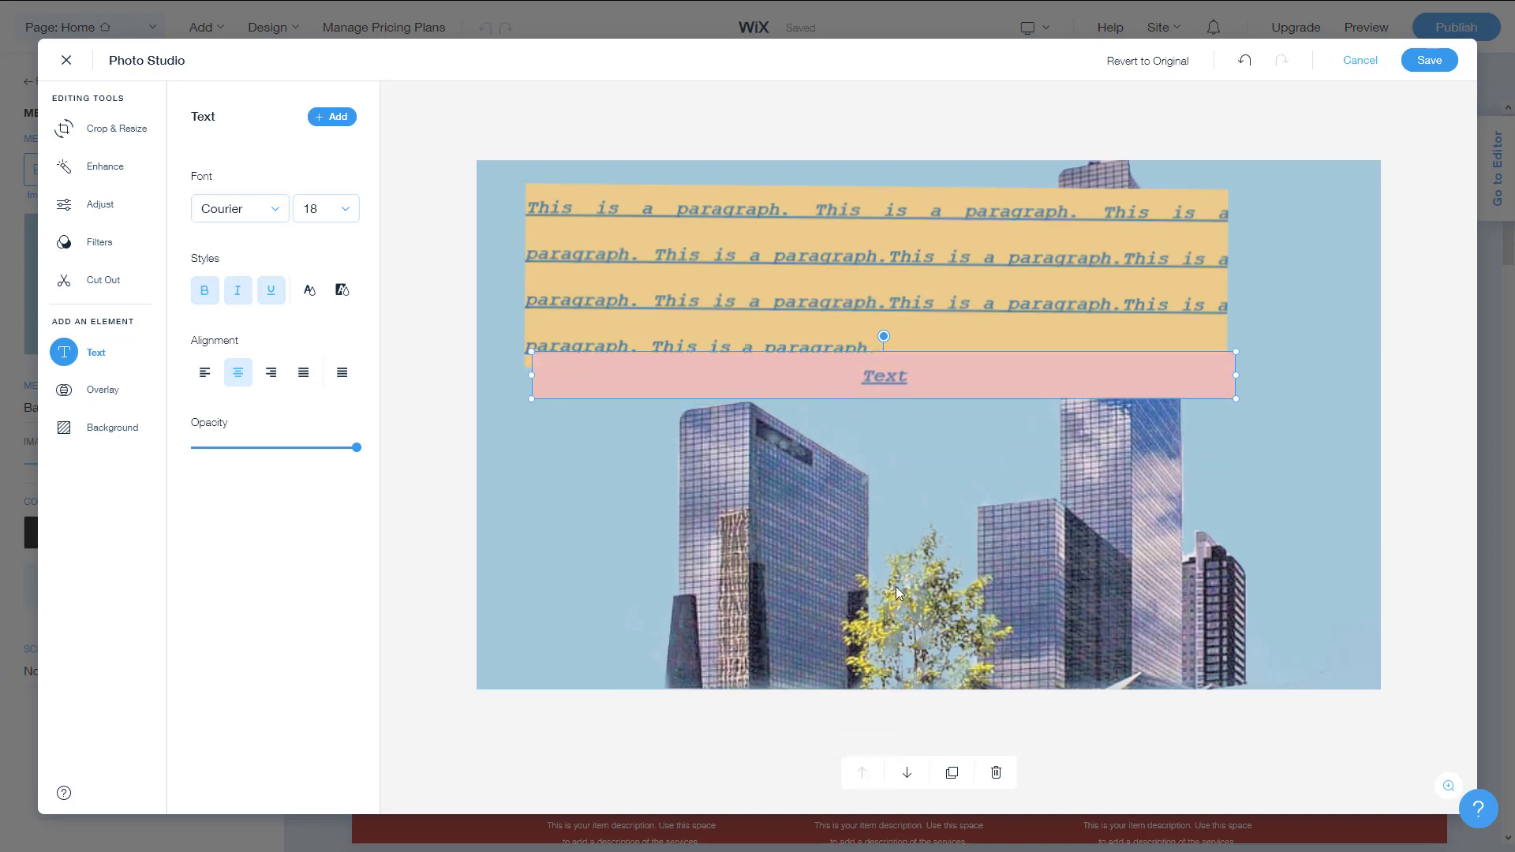
pyautogui.moveTo(917, 370); pyautogui.dragTo(931, 430)
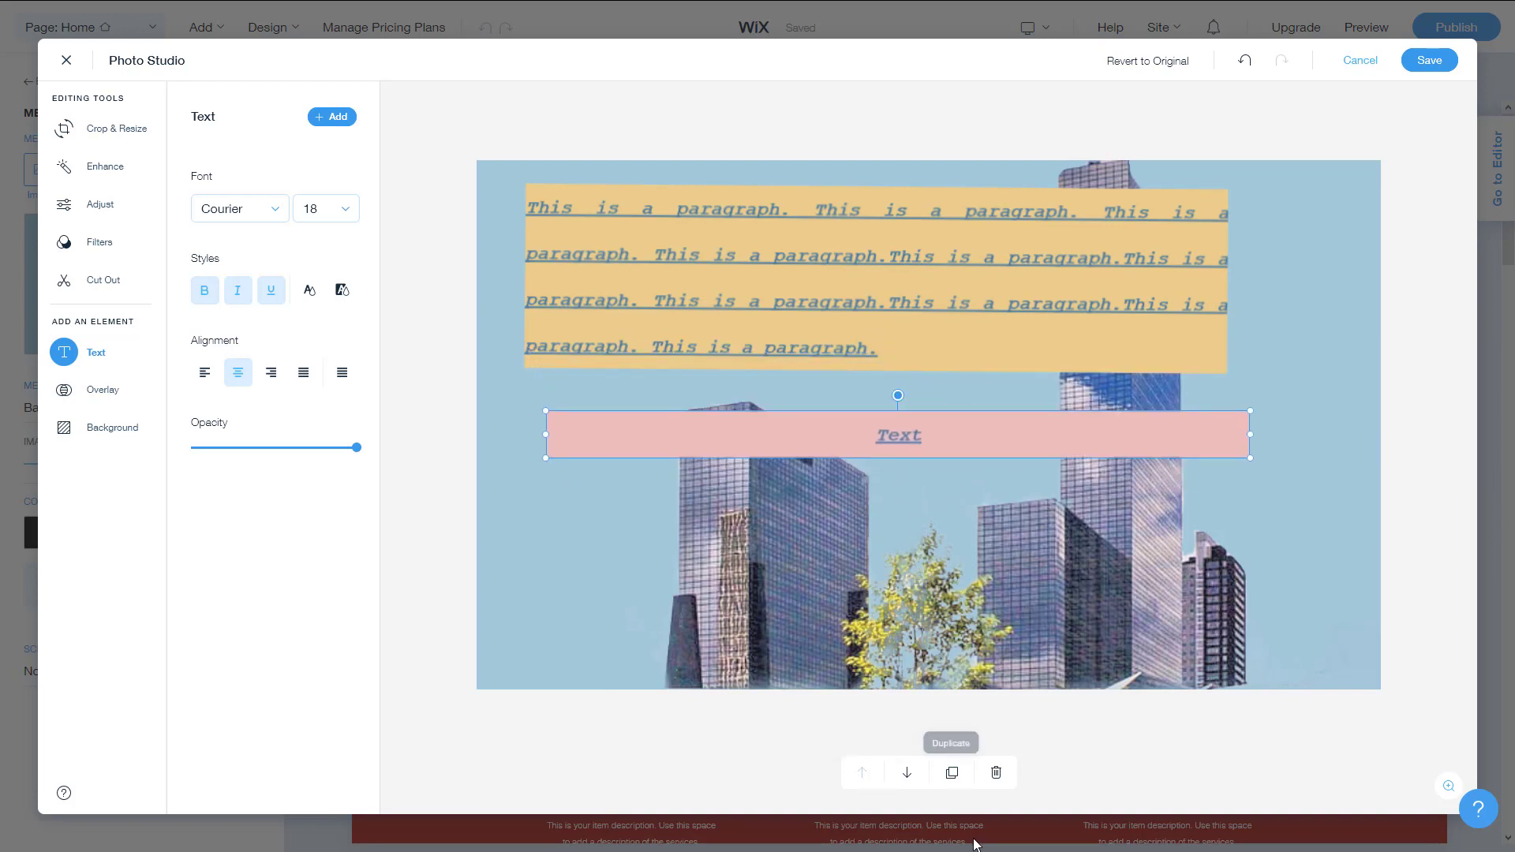
# - Duplicate the pink text element, shift the copy slightly to the right, and delete it
pyautogui.click(952, 773)
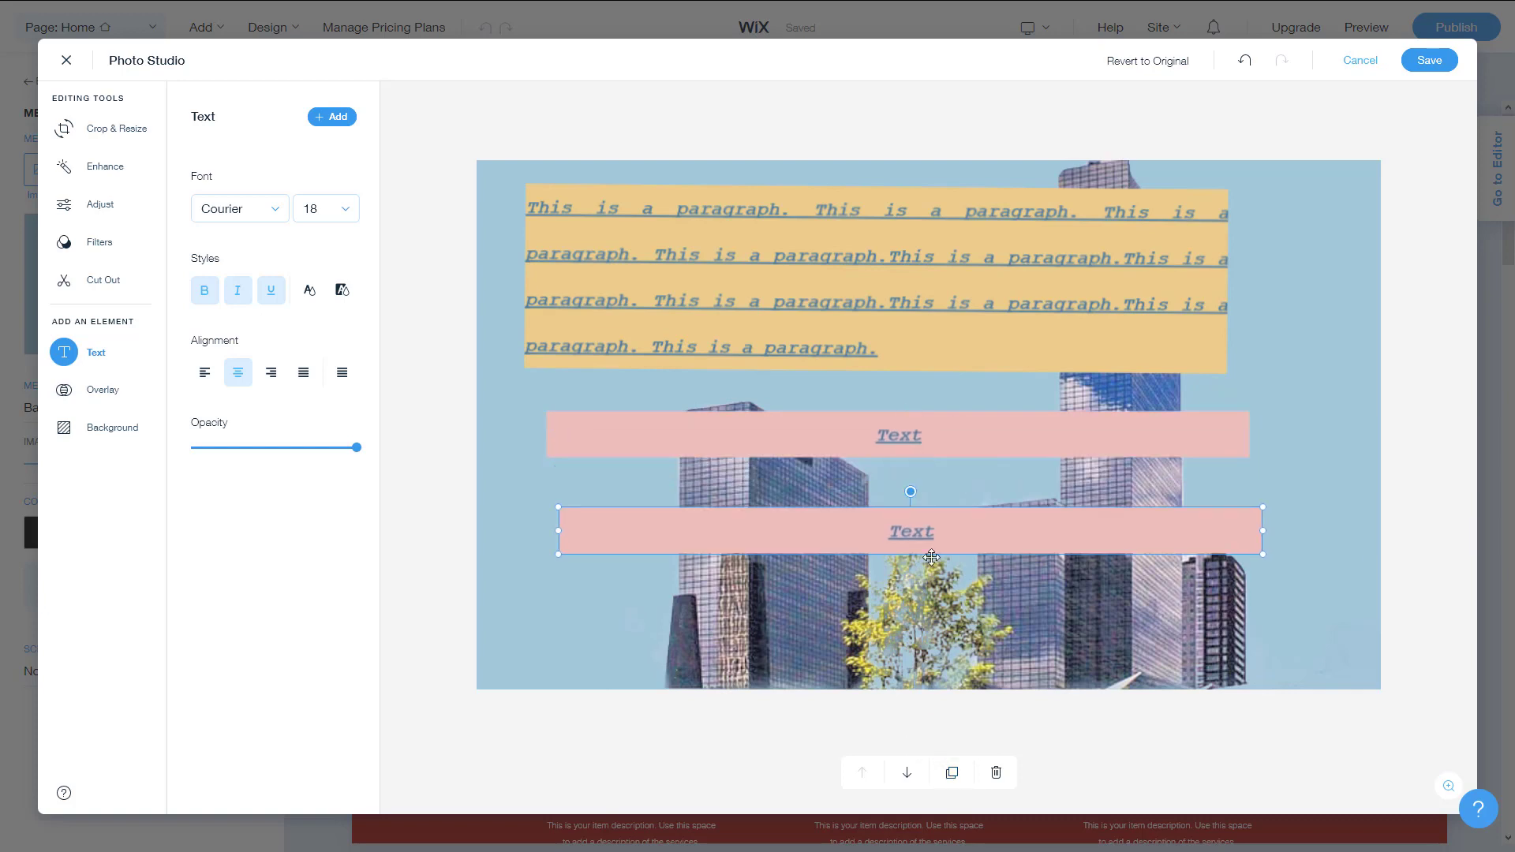
pyautogui.moveTo(954, 529)
pyautogui.mouseDown()
pyautogui.moveTo(1009, 287)
pyautogui.moveTo(979, 541)
pyautogui.mouseUp()
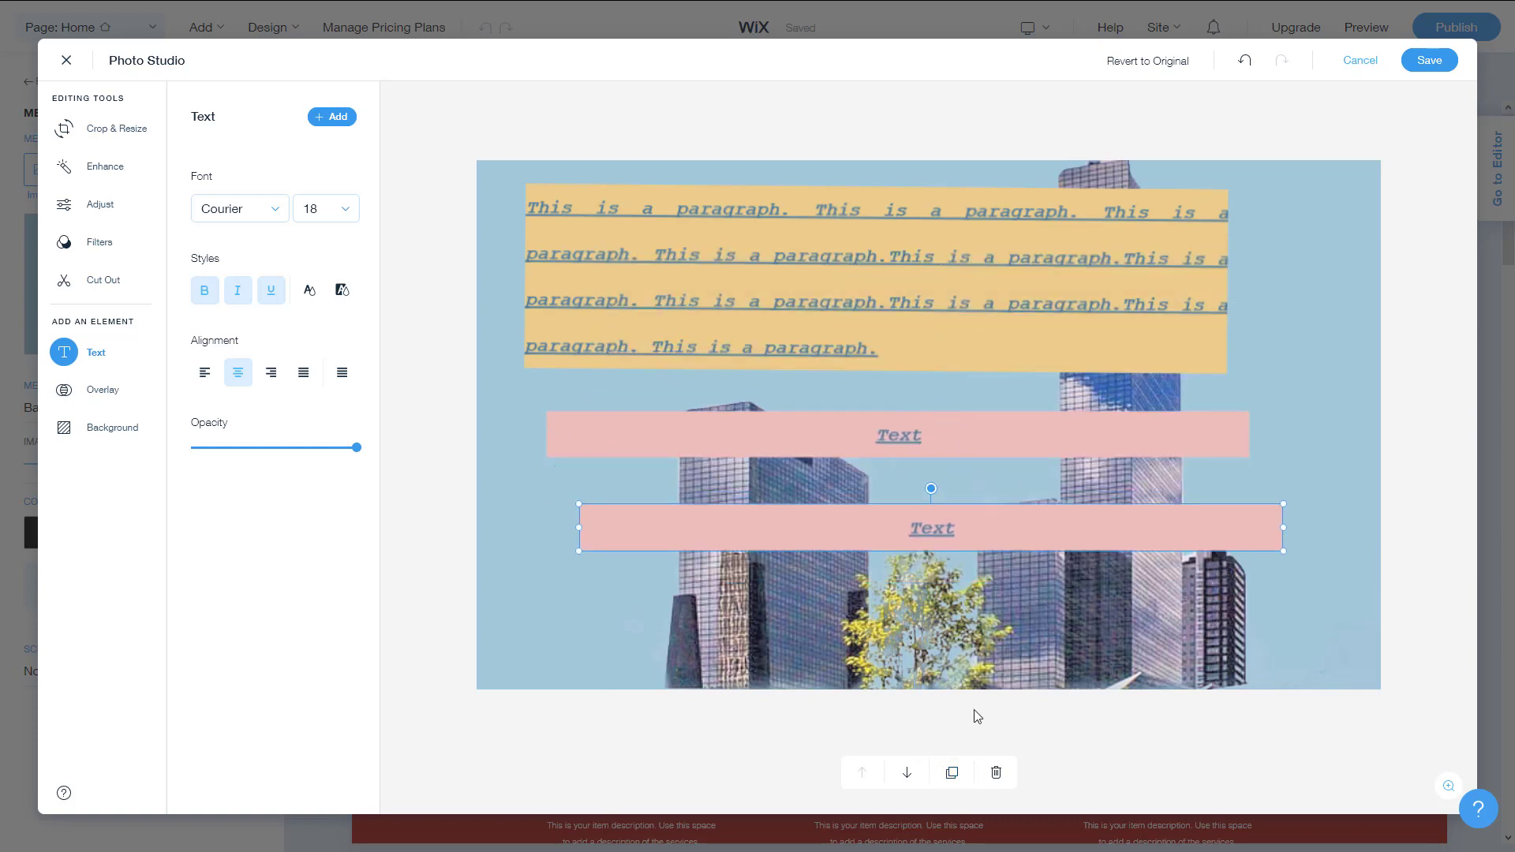
pyautogui.click(999, 770)
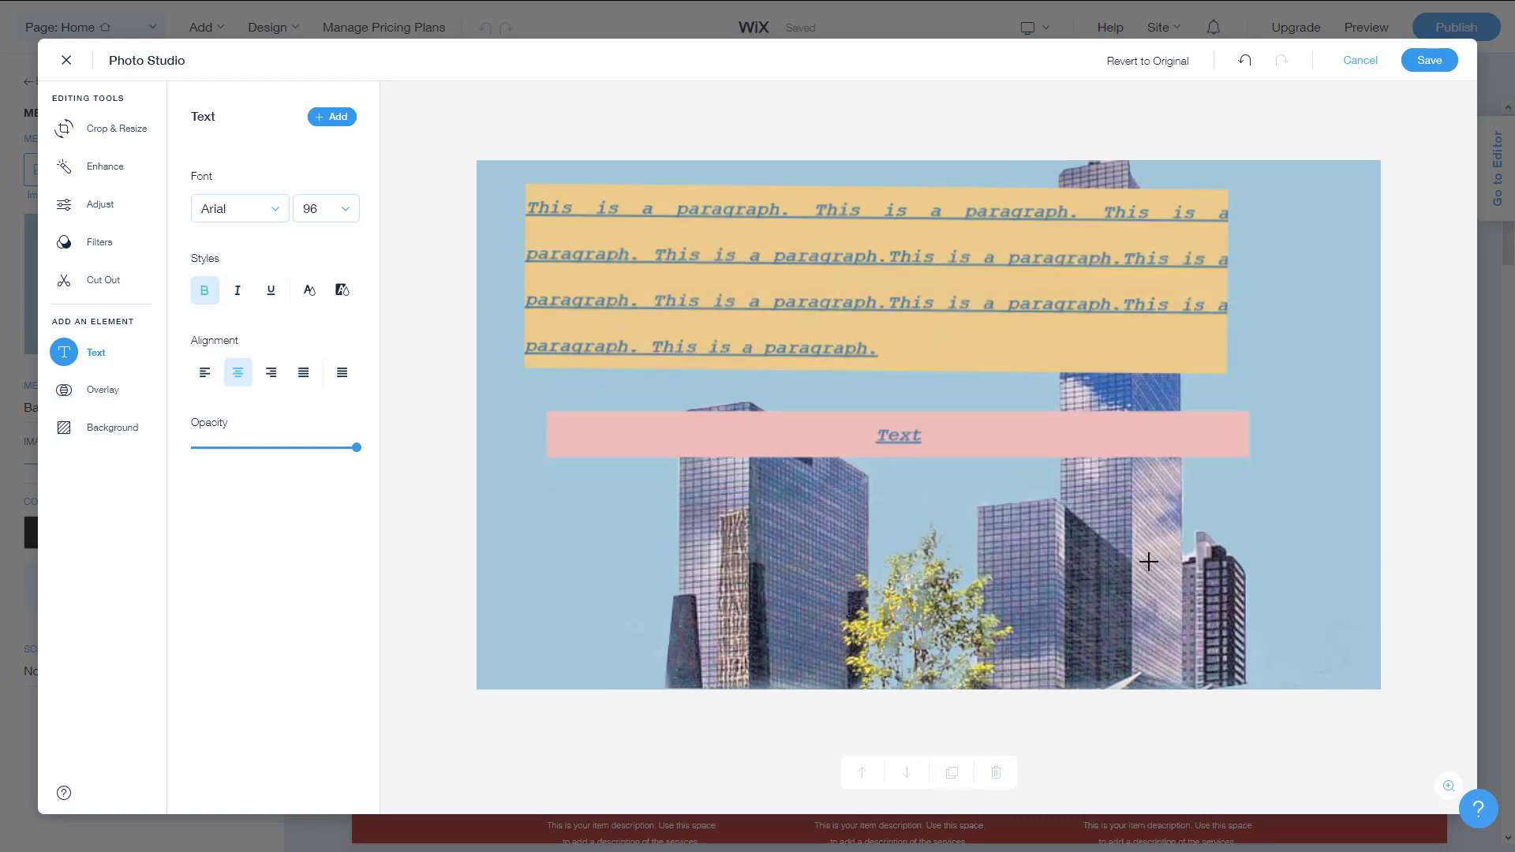
# - Scale the paragraph block and the pink text element down to about two-thirds size, placing the pink one directly beneath the paragraph
pyautogui.click(1173, 433)
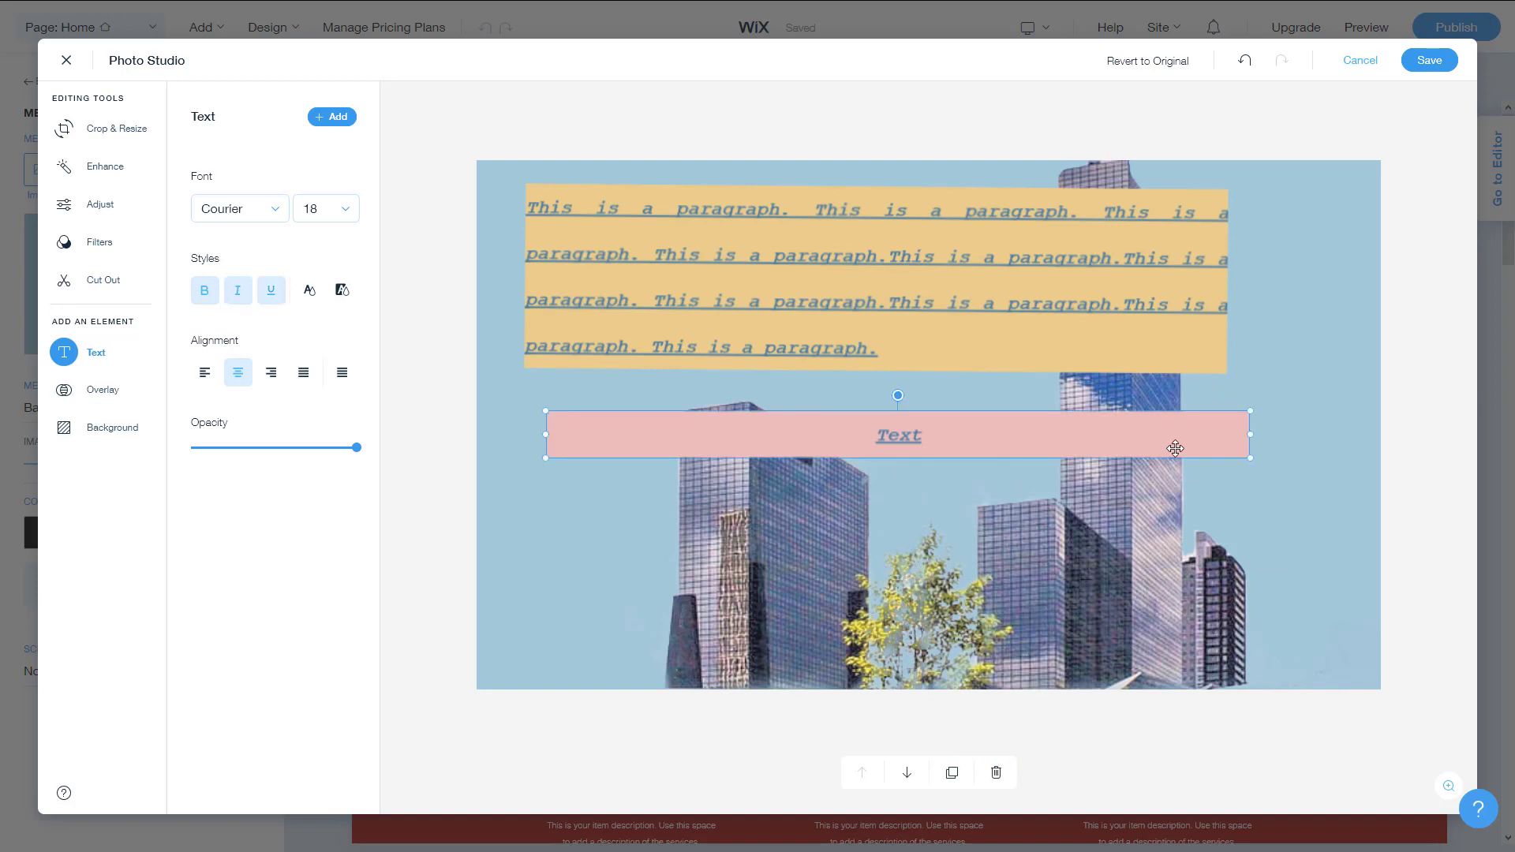
pyautogui.click(1133, 297)
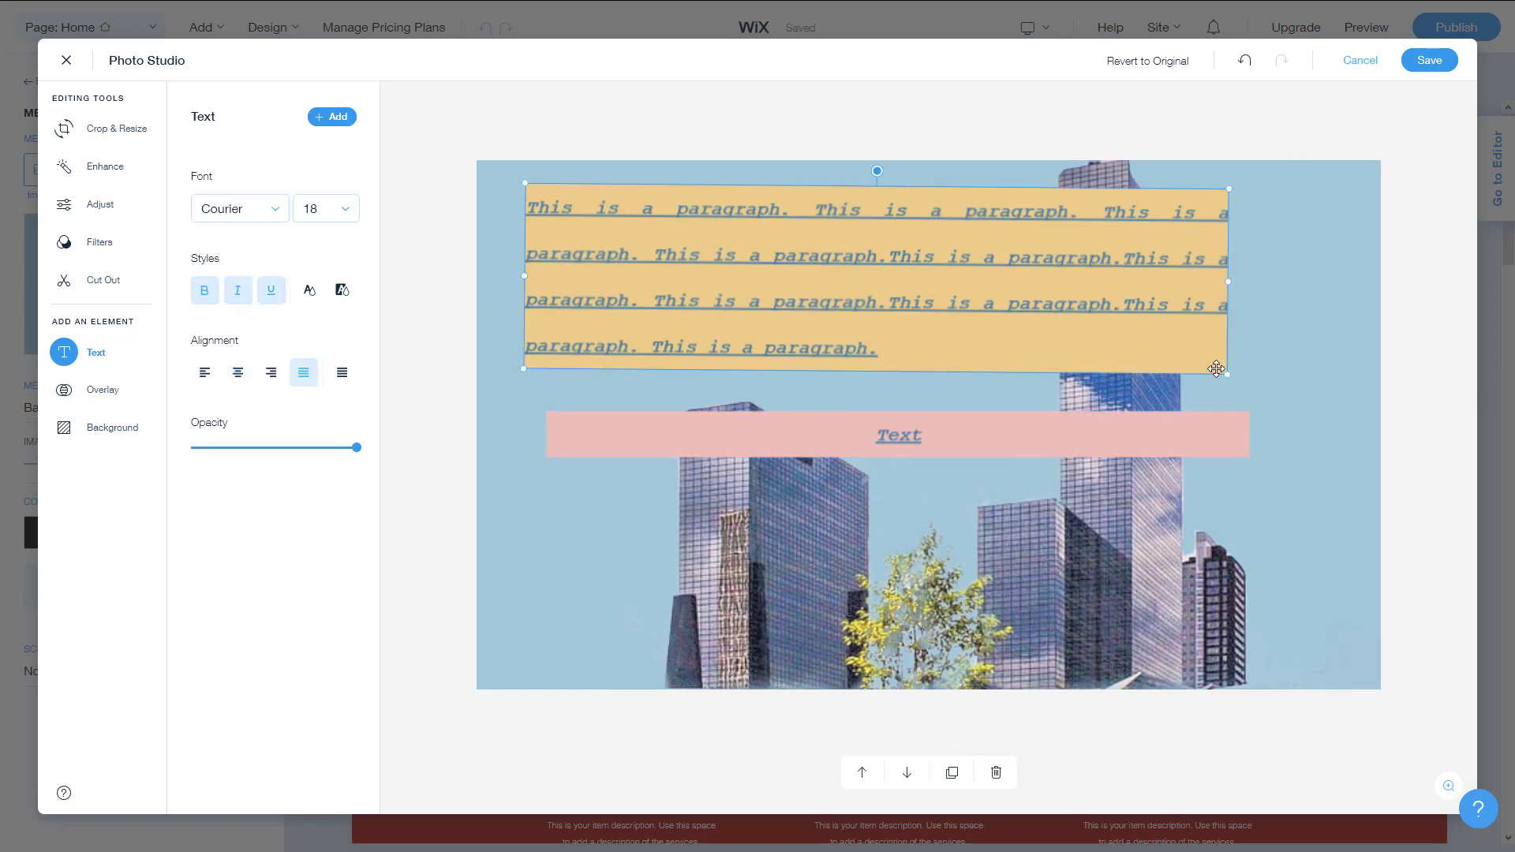
pyautogui.moveTo(1226, 378); pyautogui.dragTo(994, 308)
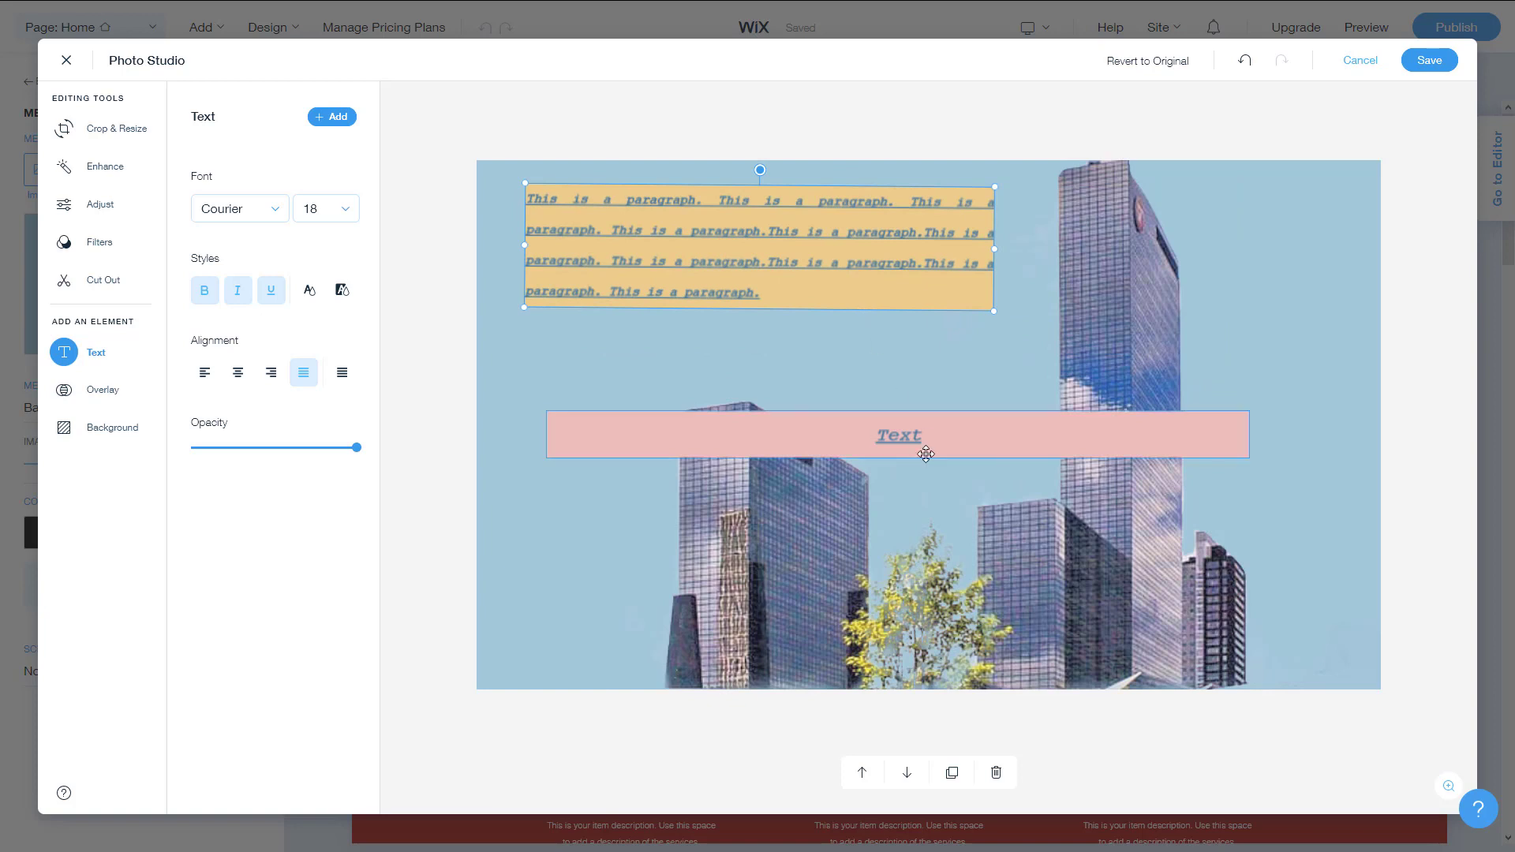
pyautogui.moveTo(920, 450); pyautogui.dragTo(851, 355)
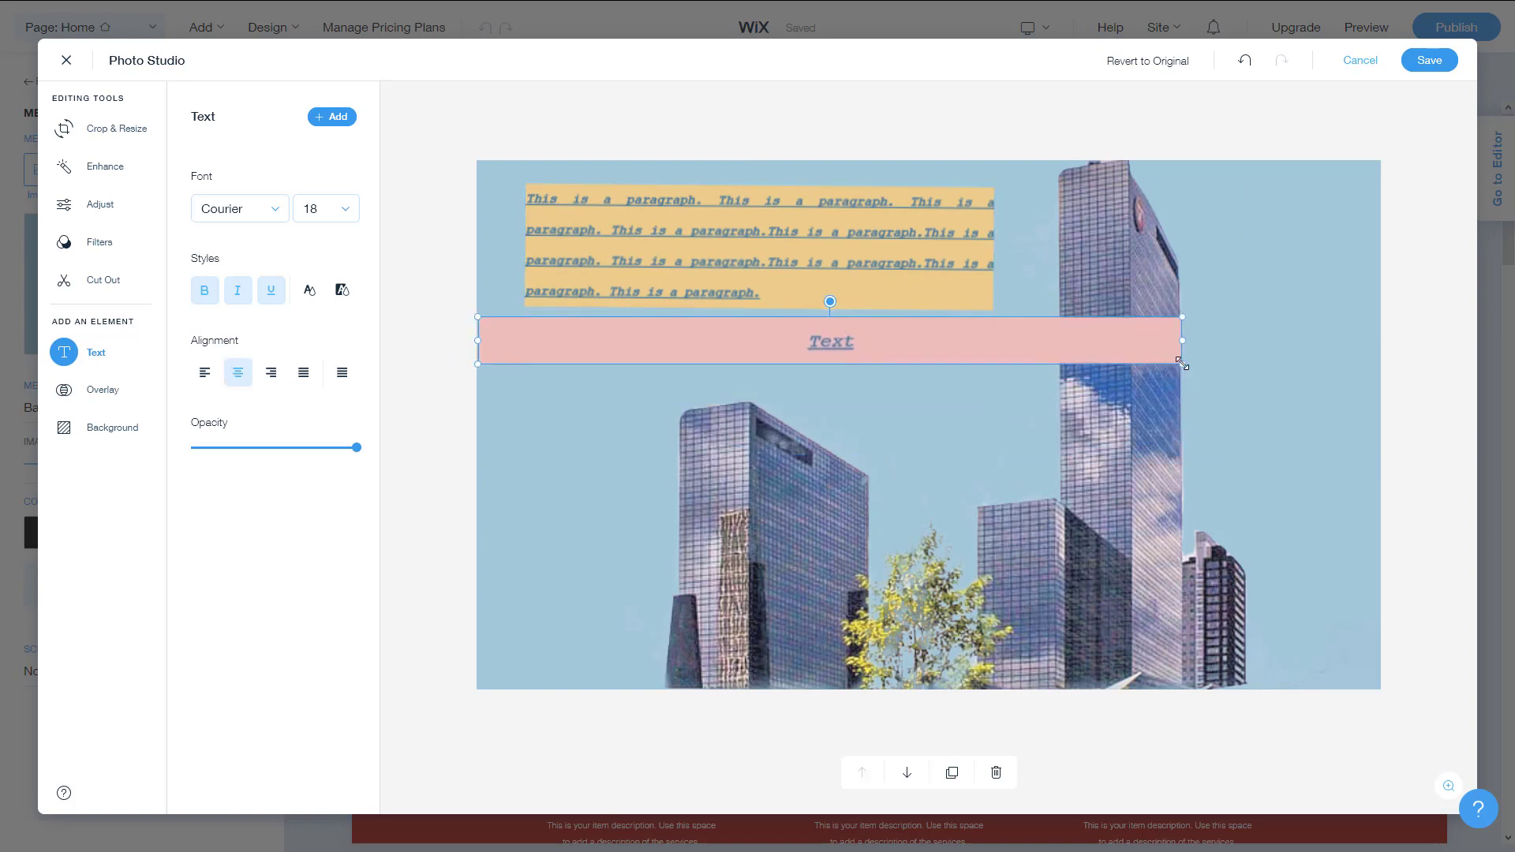
pyautogui.moveTo(1182, 363); pyautogui.dragTo(948, 348)
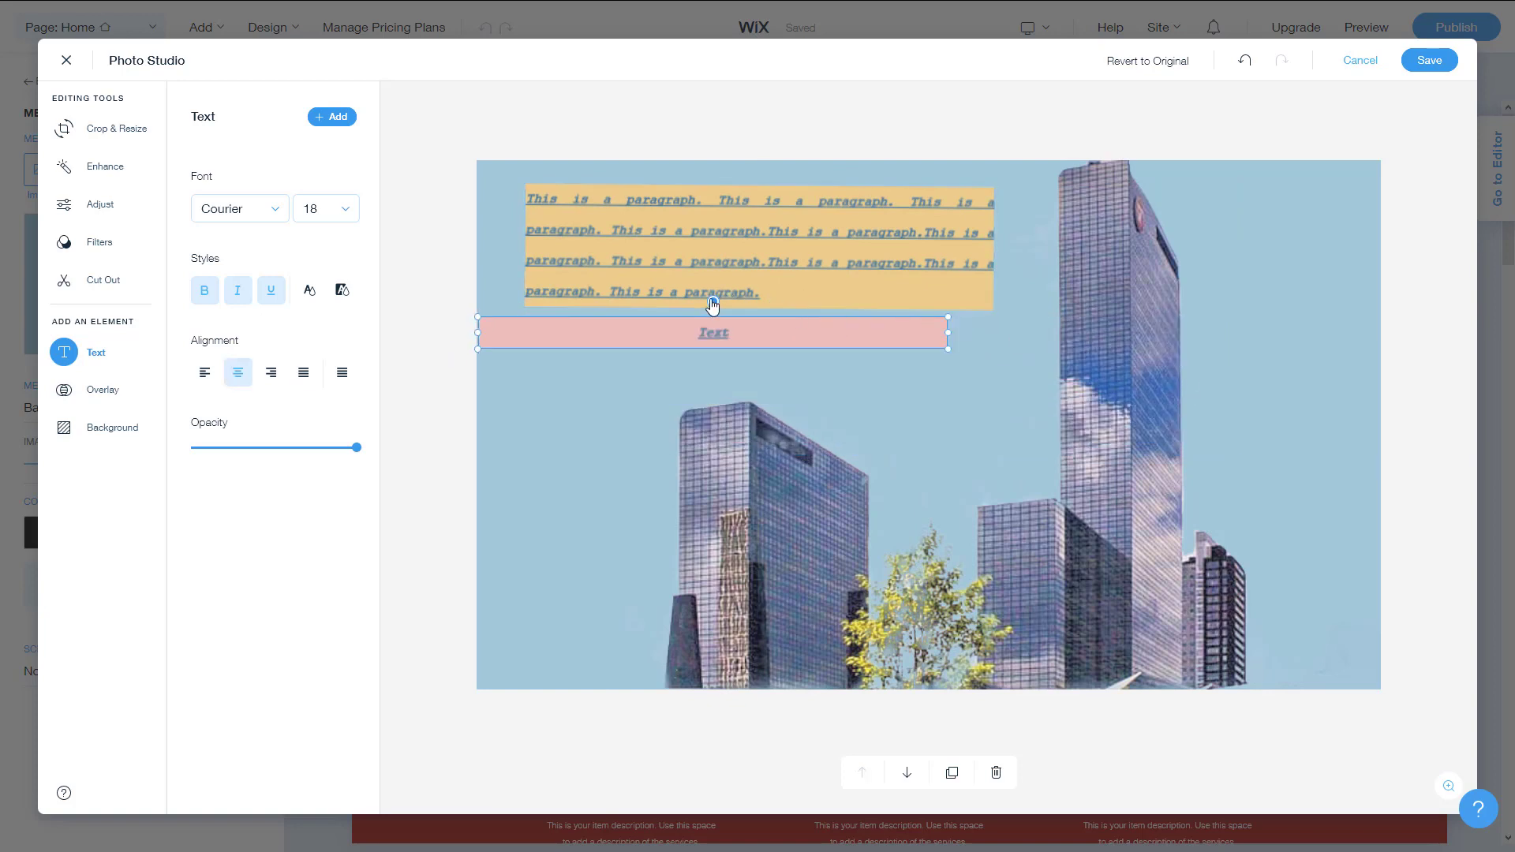
# - Tilt the pink text element slightly counterclockwise over the paragraph's lower edge, and save the edited image
pyautogui.moveTo(713, 303)
pyautogui.mouseDown()
pyautogui.moveTo(761, 334)
pyautogui.moveTo(654, 323)
pyautogui.moveTo(742, 288)
pyautogui.moveTo(672, 285)
pyautogui.moveTo(711, 275)
pyautogui.mouseUp()
pyautogui.moveTo(743, 336); pyautogui.dragTo(783, 330)
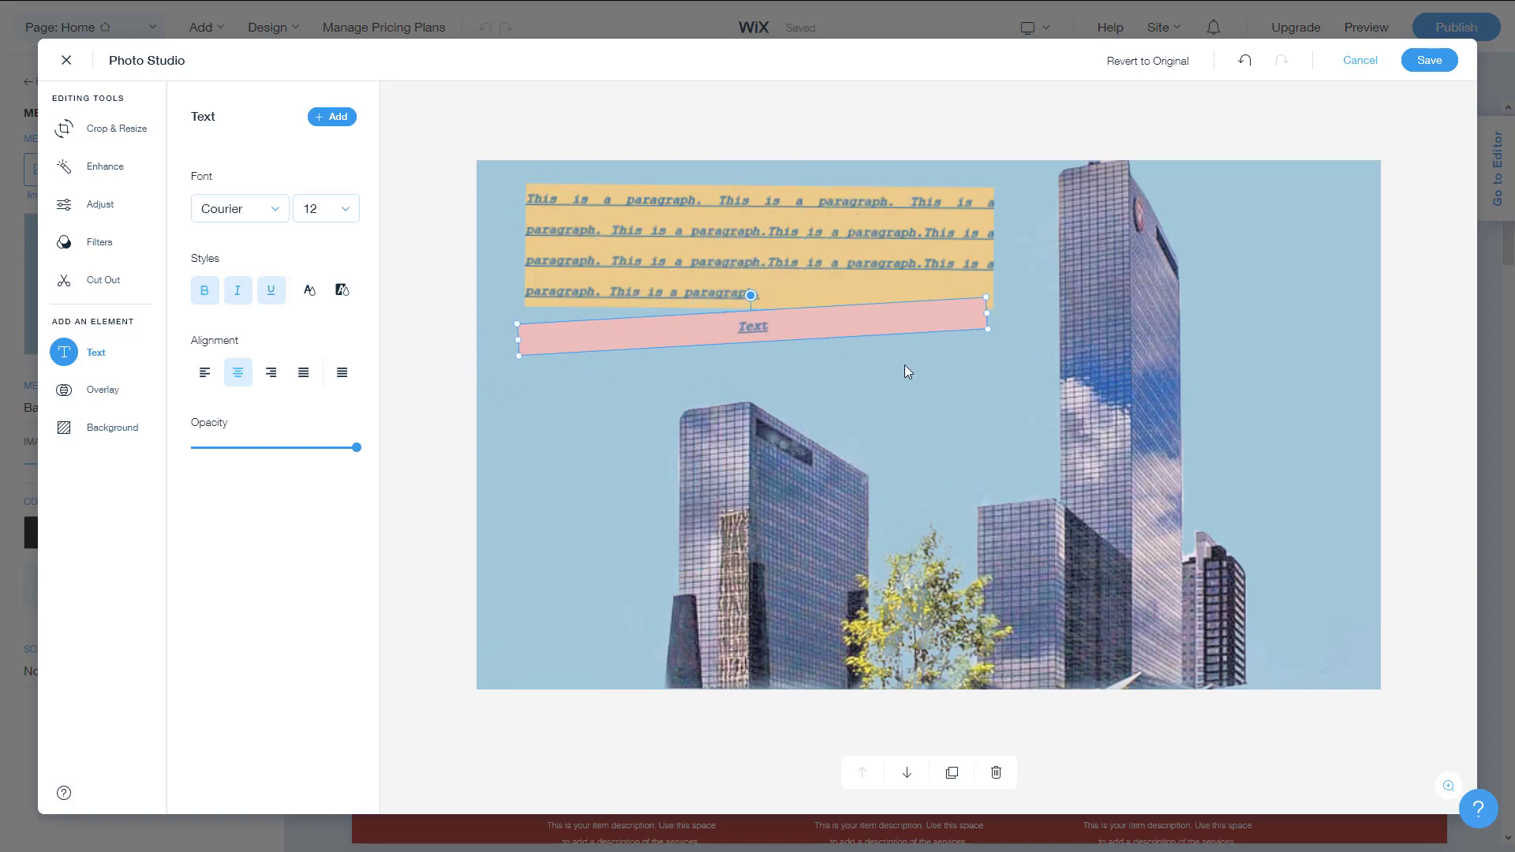
pyautogui.click(1425, 71)
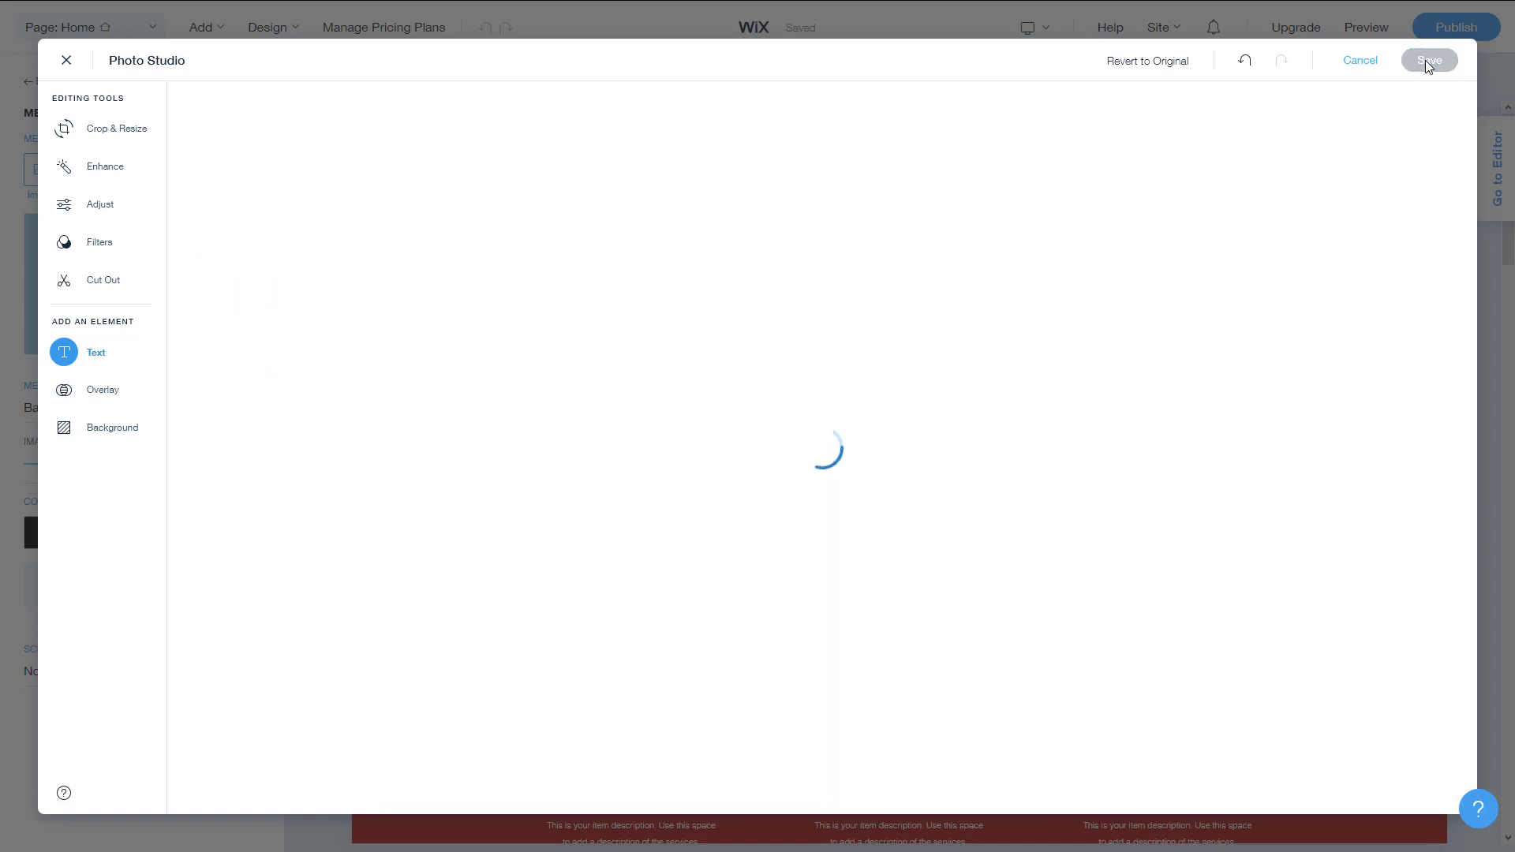